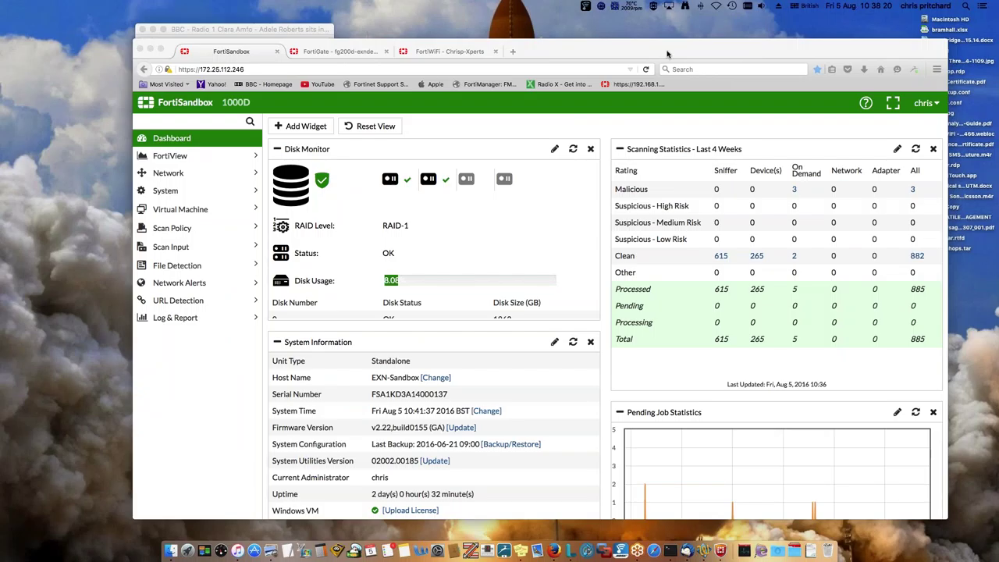
- Close the BBC Radio 1 player window and reposition the FortiSandbox browser window near the desktop's upper edge
left_click_drag(668, 53, 607, 66)
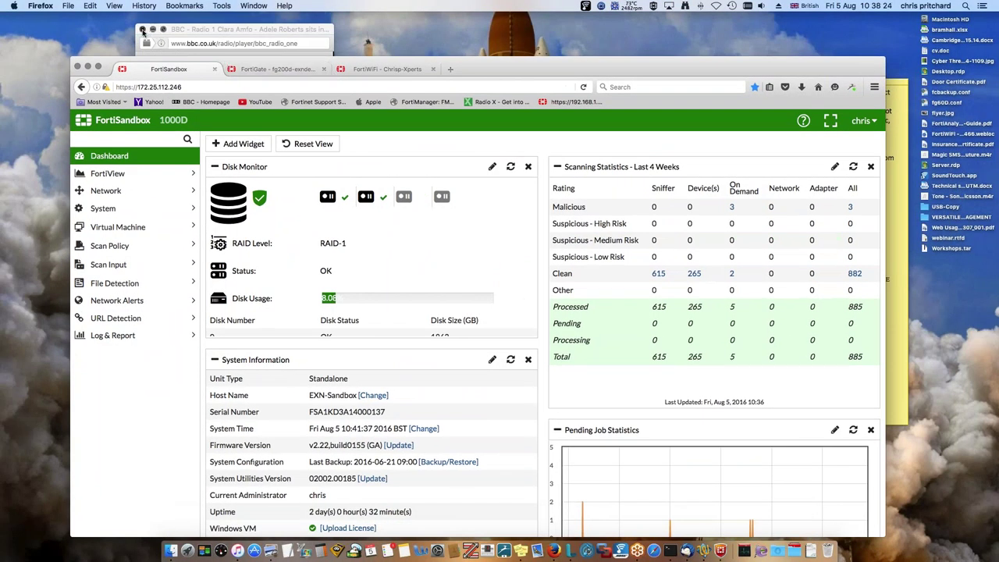
left_click(143, 31)
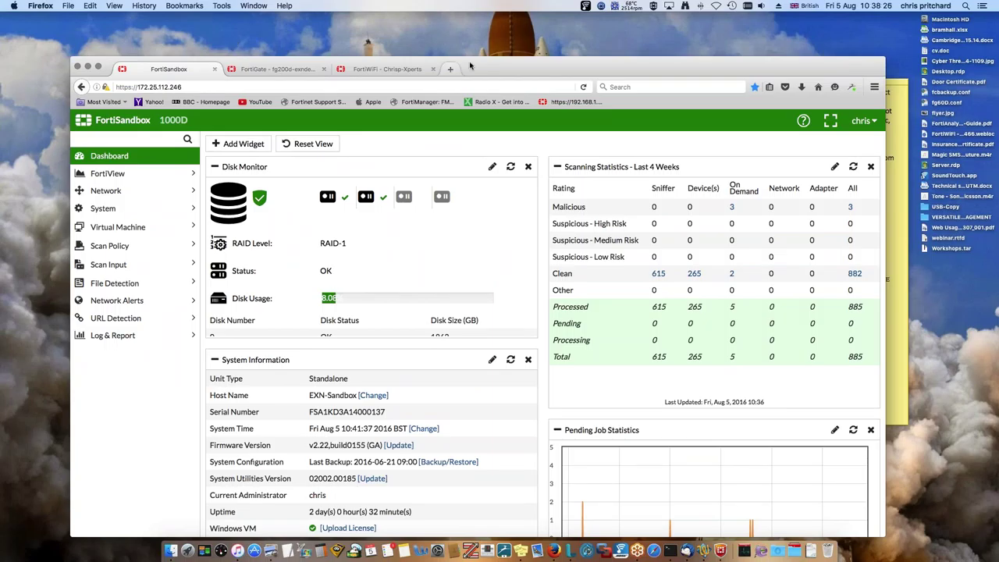
left_click_drag(479, 62, 450, 25)
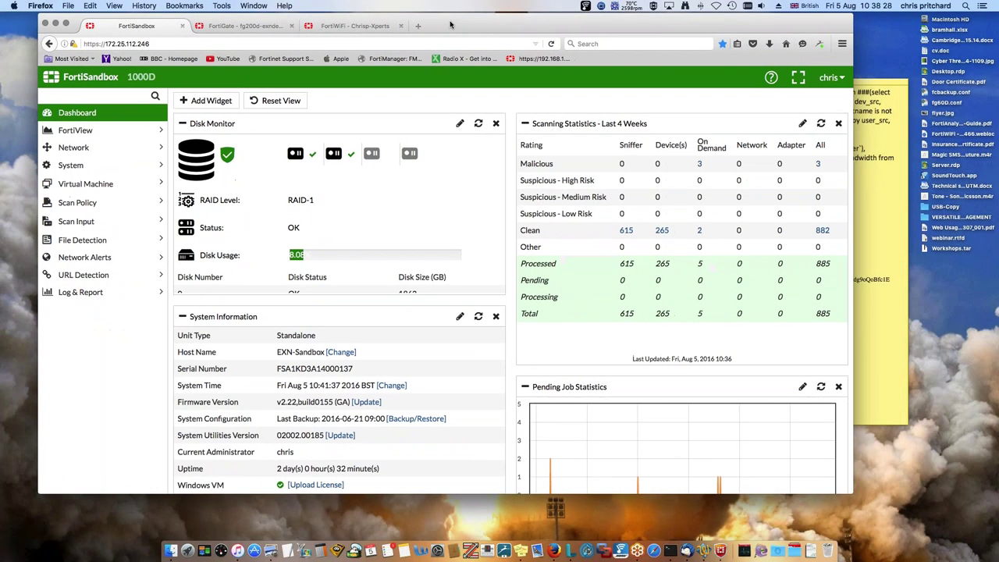
left_click(940, 23)
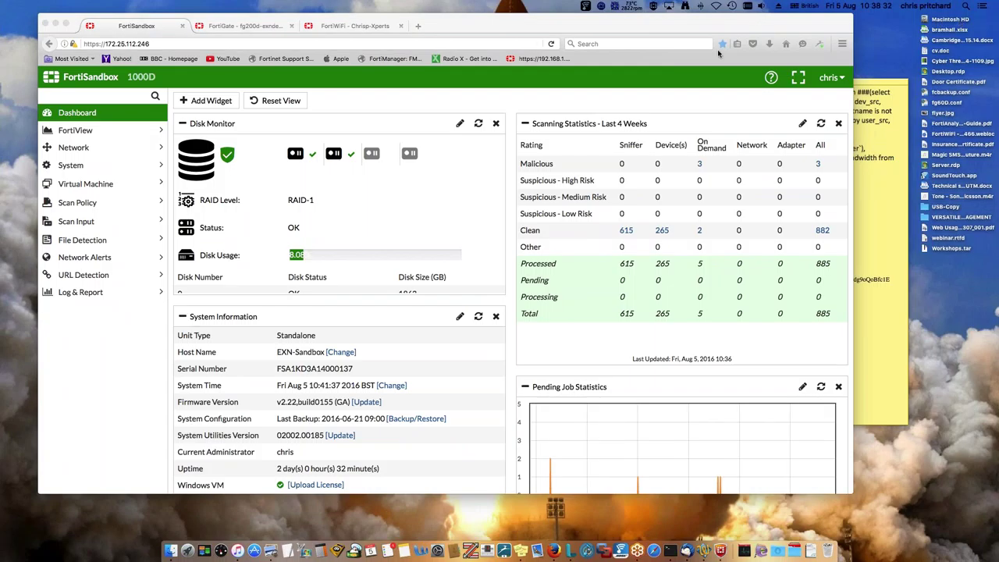
left_click(670, 23)
left_click_drag(671, 23, 700, 36)
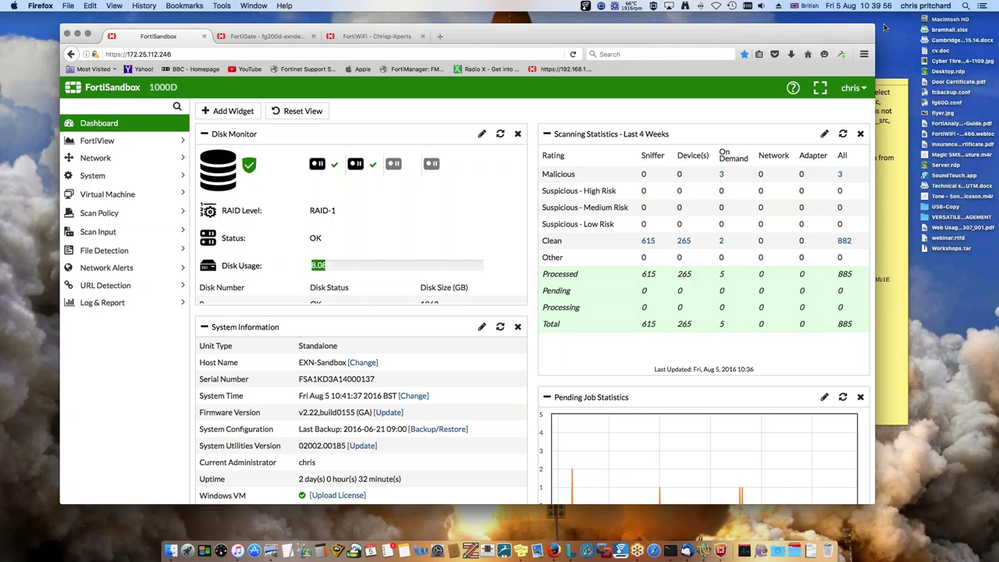
double_click(636, 33)
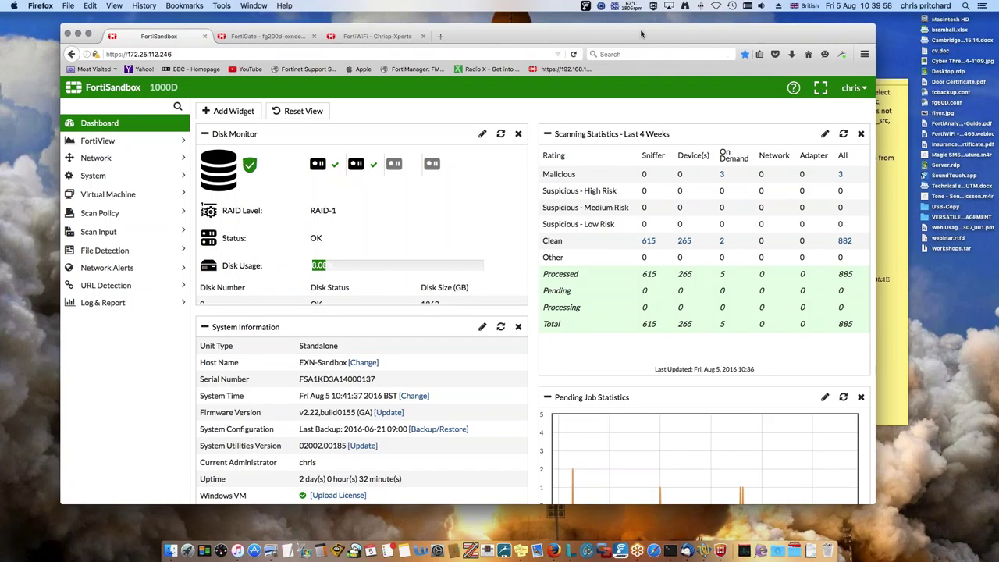
left_click_drag(642, 34, 676, 26)
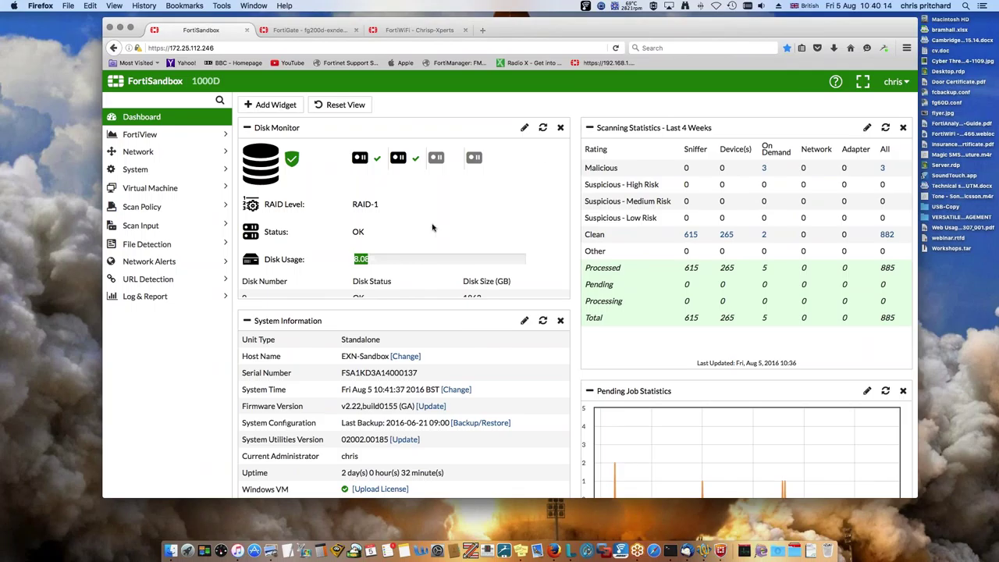
- Review the fg200d-exndemo-com device's authorization and email settings in the FortiSandbox scan input devices, and accept them as they are
left_click(309, 30)
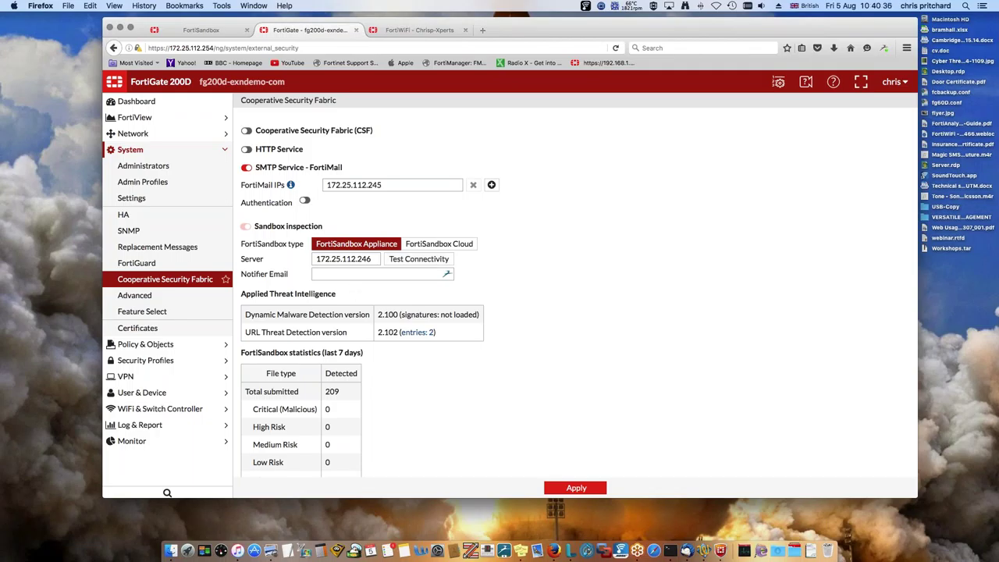
left_click(198, 33)
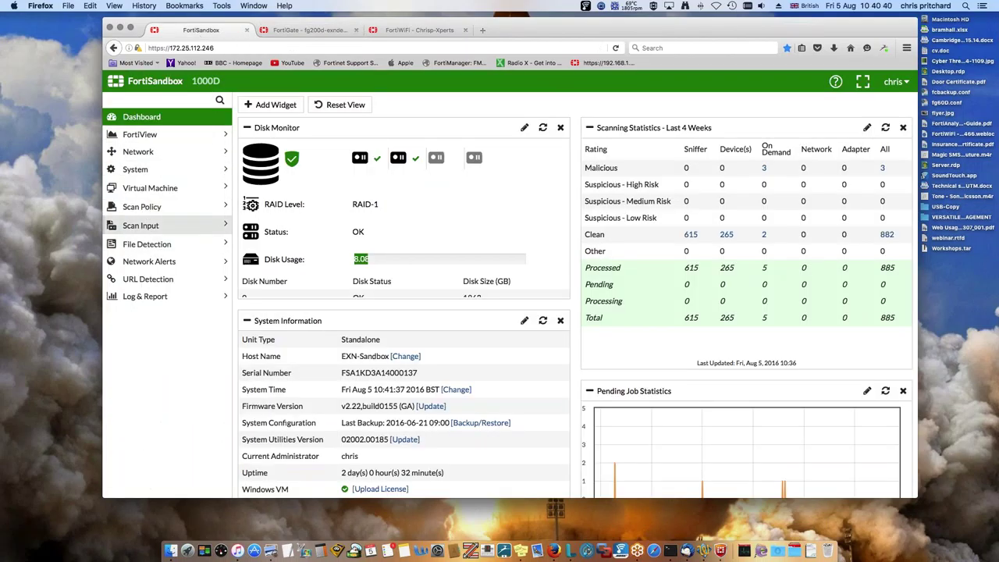
left_click(141, 225)
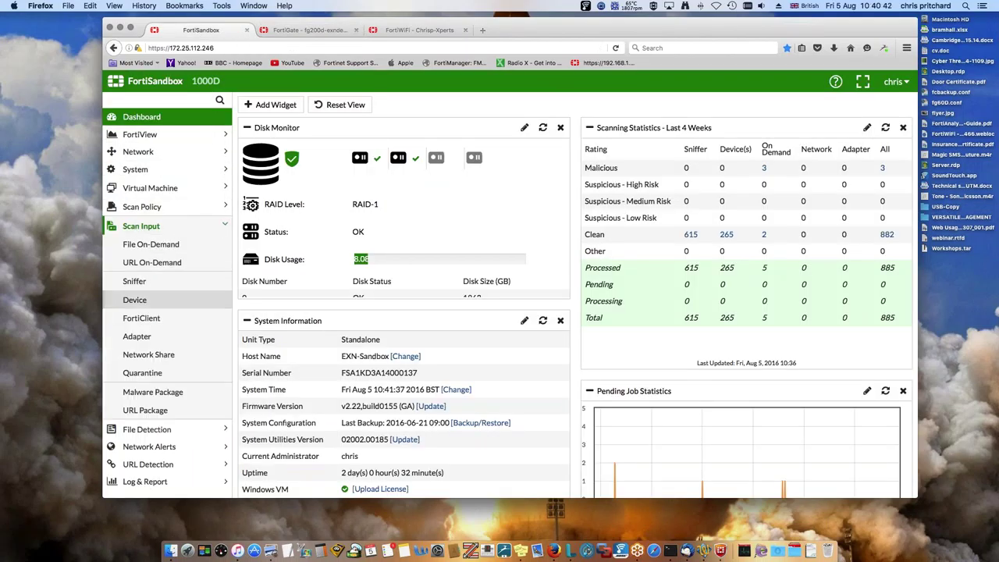
left_click(142, 301)
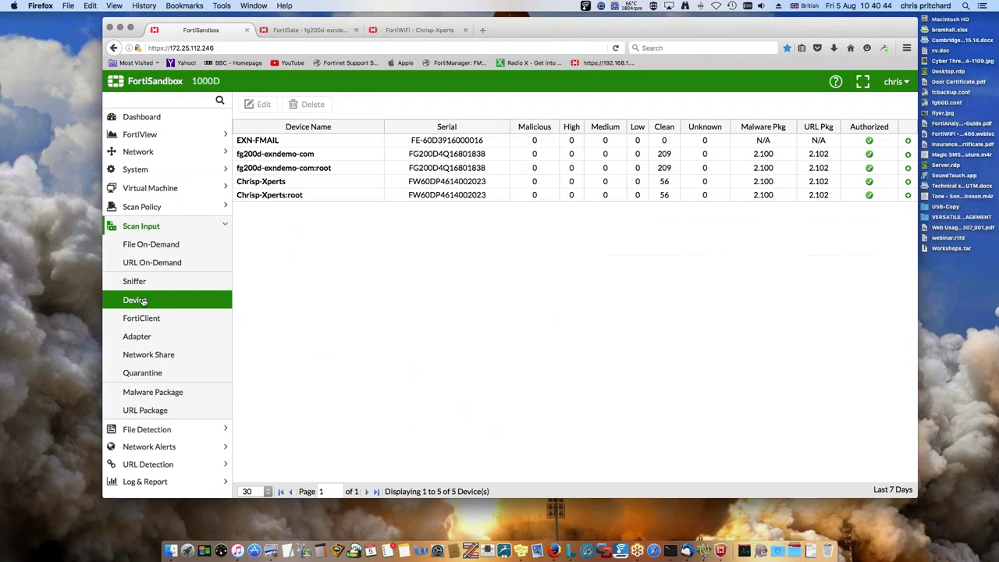
left_click(273, 156)
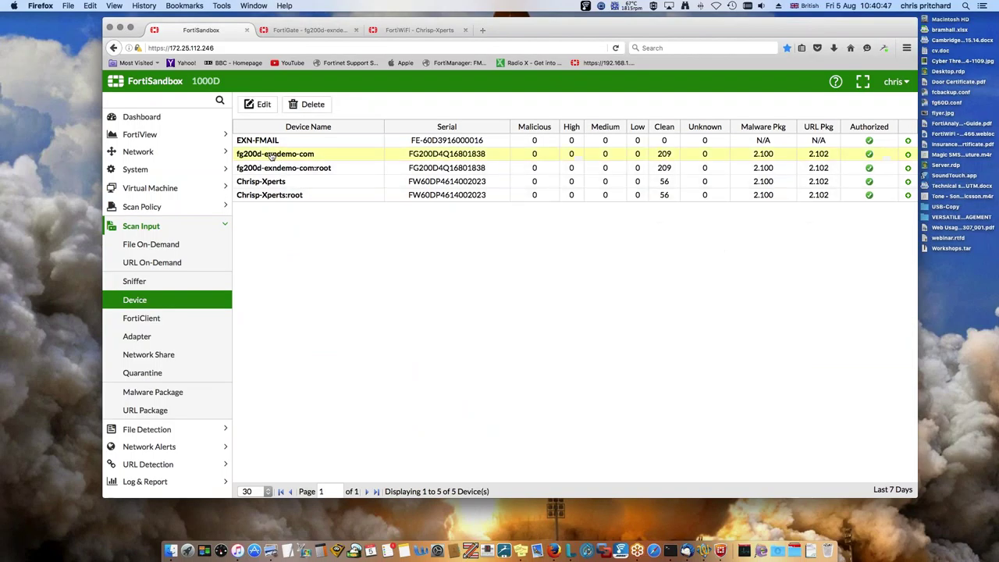
left_click(263, 106)
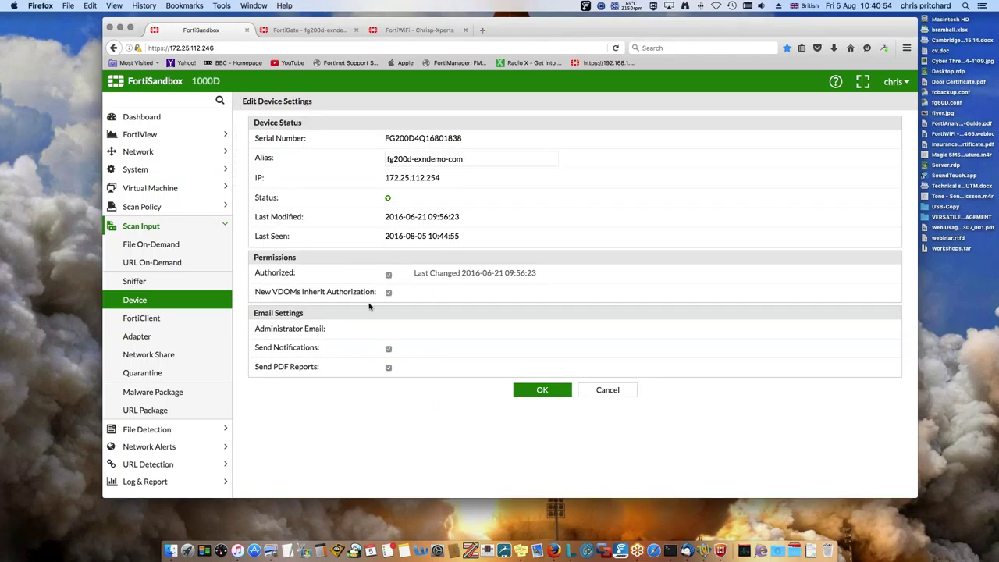
left_click(544, 391)
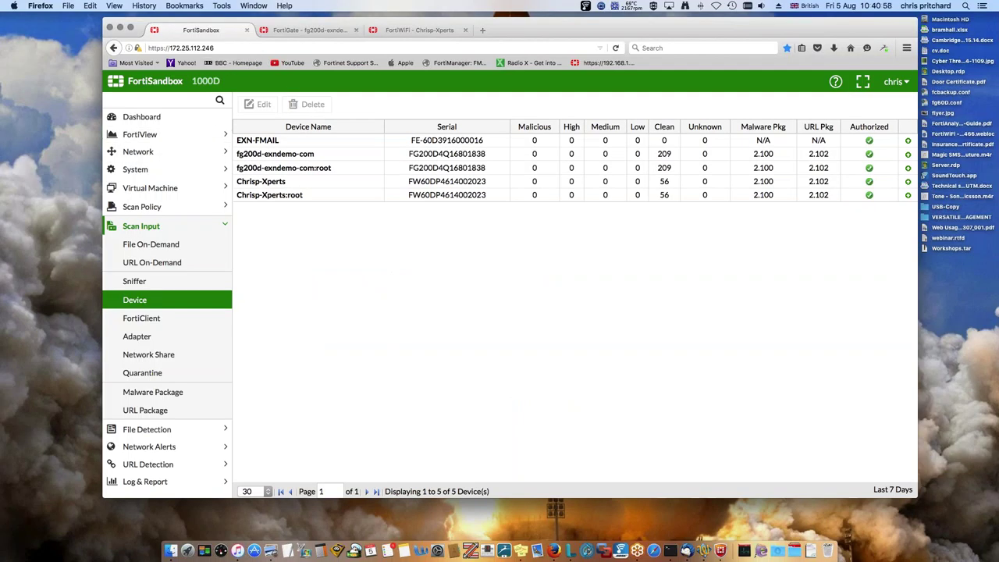
- On the FortiGate 200D, test connectivity to the FortiSandbox server and open the default AntiVirus profile
left_click(308, 31)
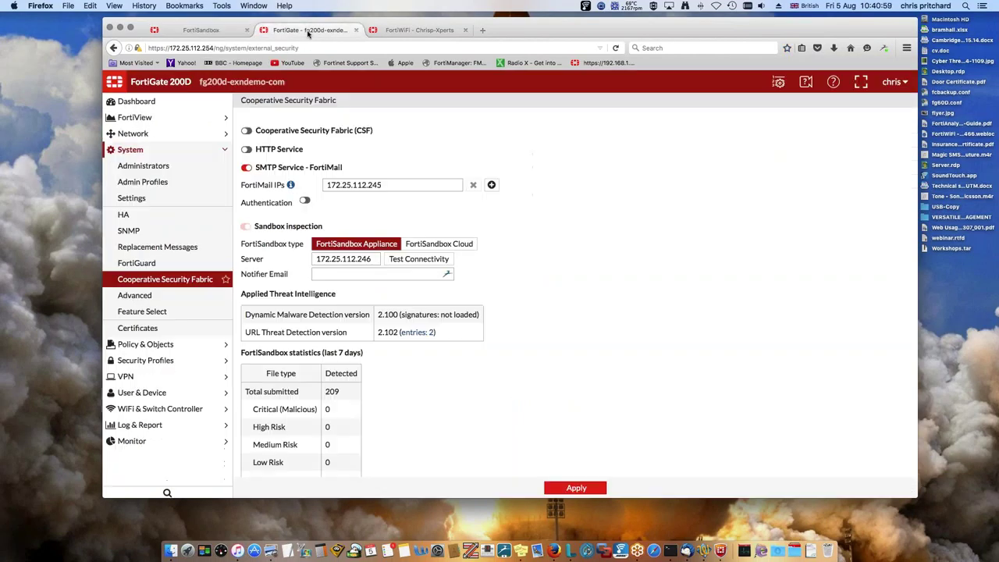
left_click(420, 260)
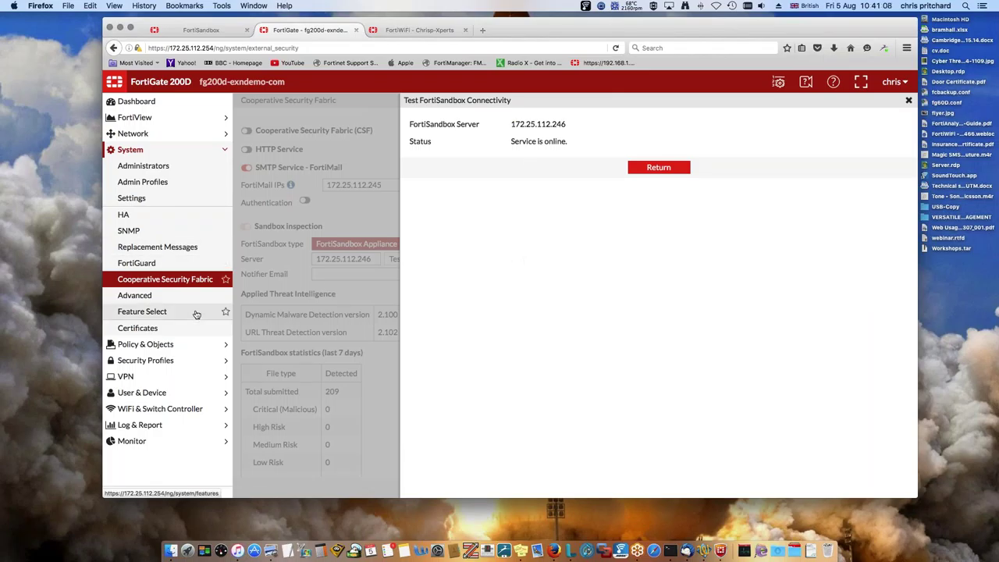
left_click(186, 362)
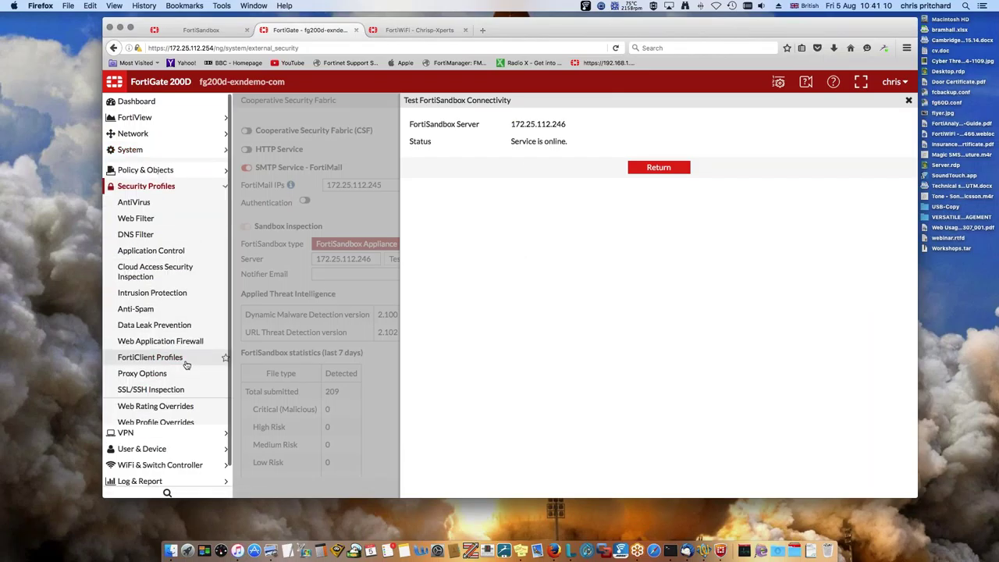
left_click(142, 200)
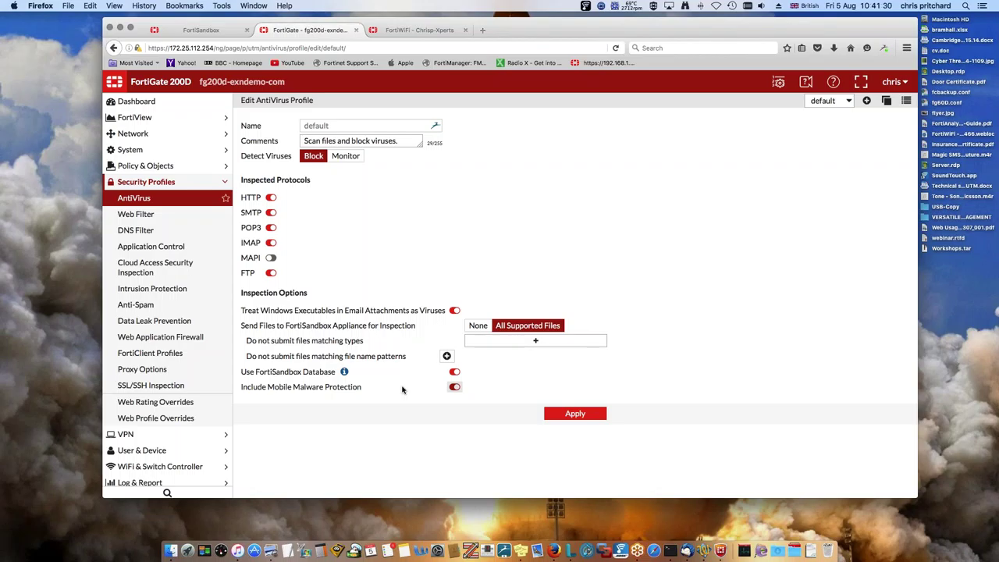
- From the FortiSandbox dashboard, view the malicious On Demand scans and check the job details of eicar.com.txt
left_click(201, 30)
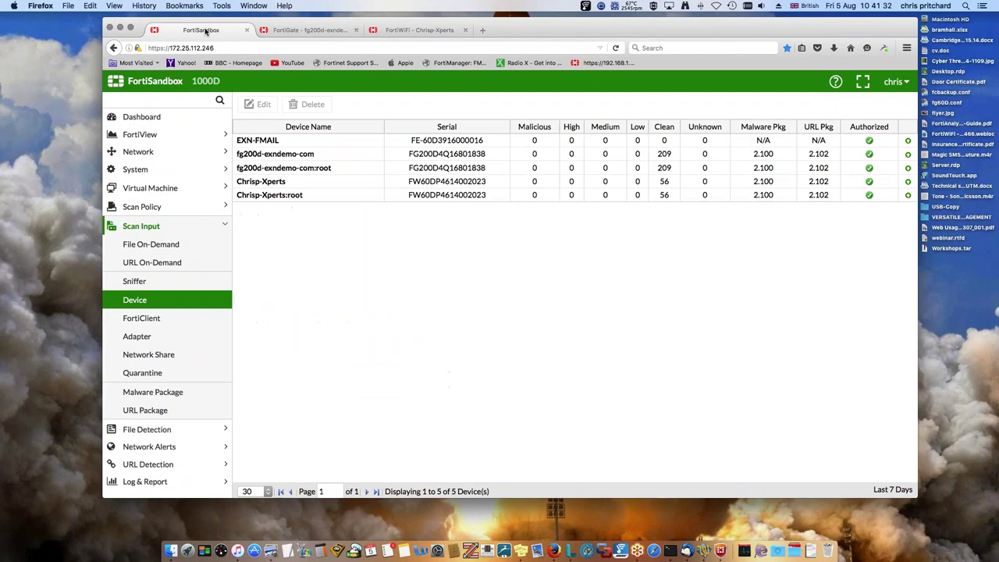
left_click(162, 123)
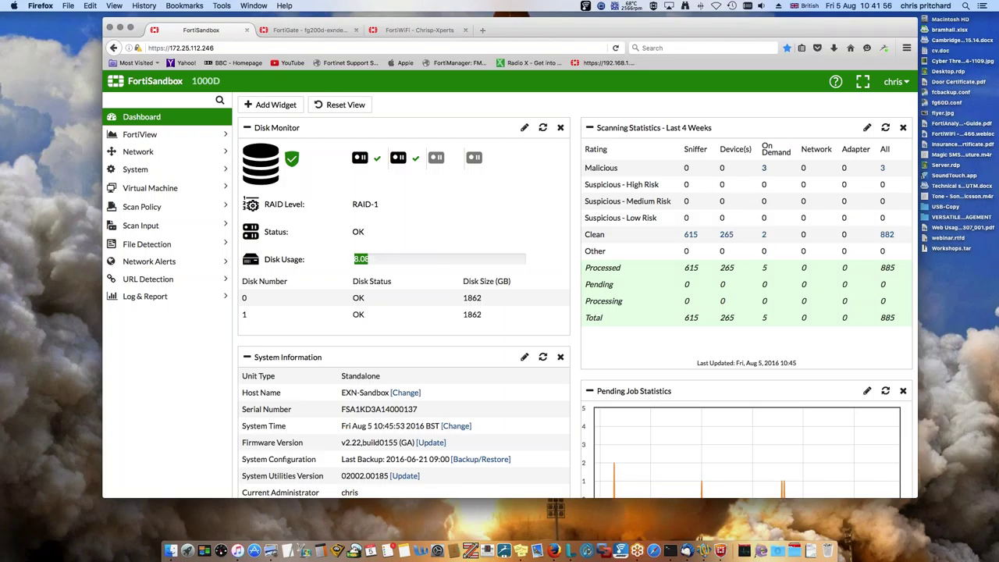
left_click(764, 168)
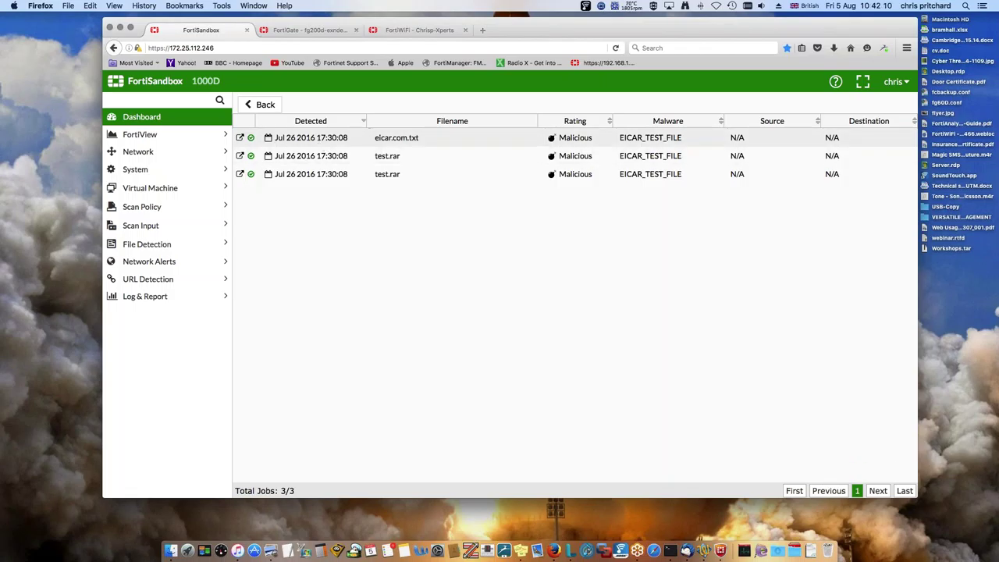
left_click(248, 141)
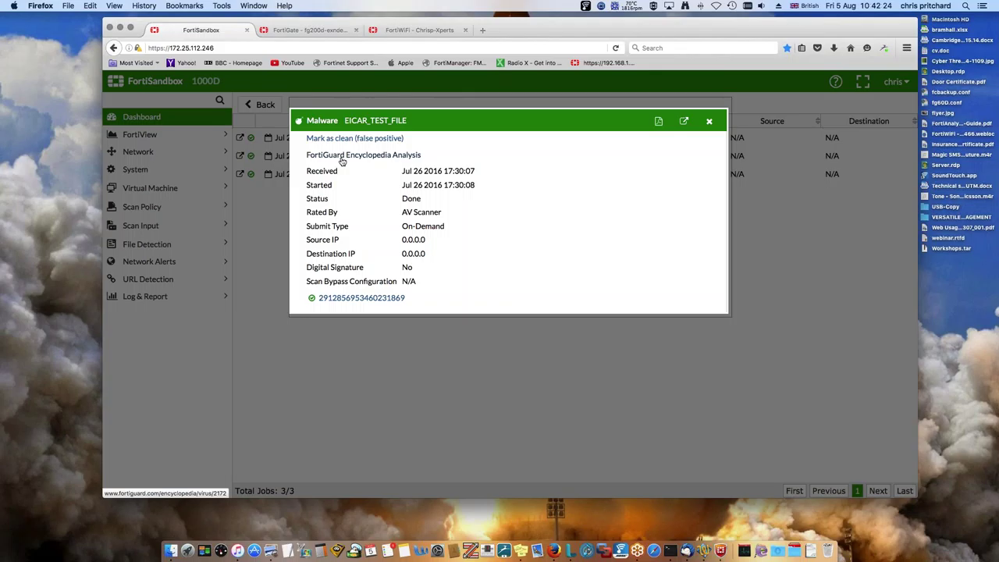
left_click(707, 122)
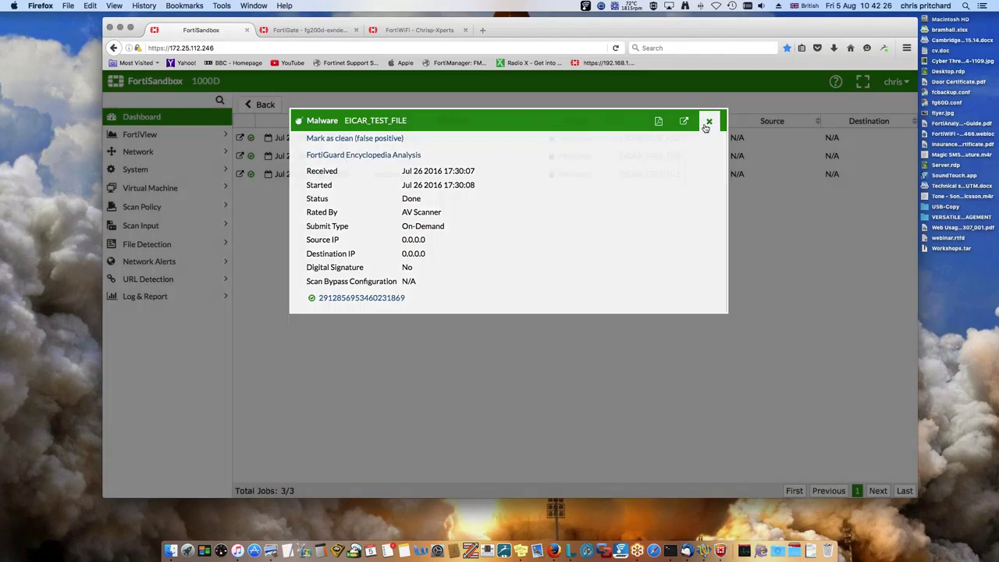
- From the dashboard's clean On Demand scans, open the job details of the Integrated-Secure-Access-DeploymentGuide PDF
left_click(136, 119)
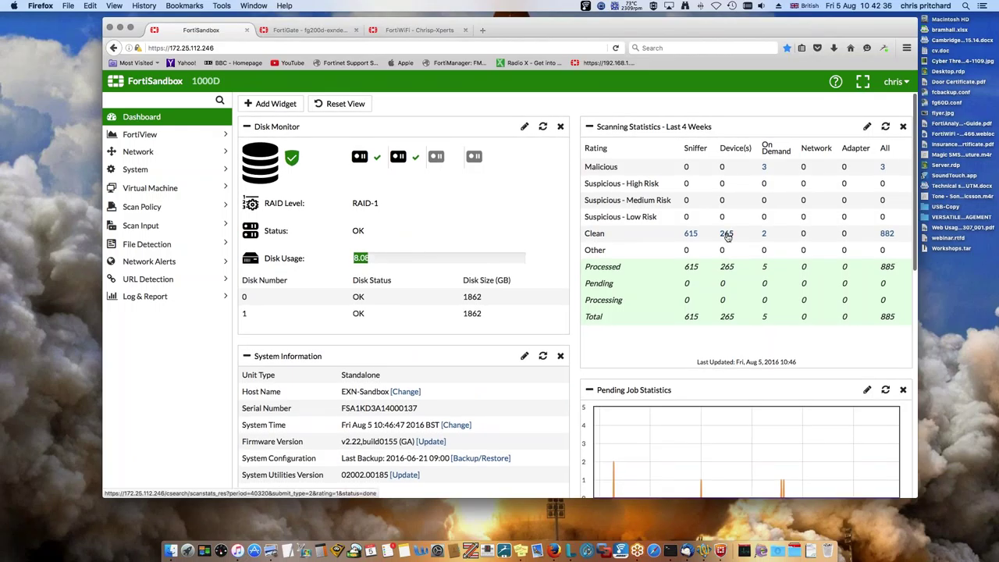
scroll(765, 218, "down", 1)
scroll(766, 202, "down", 1)
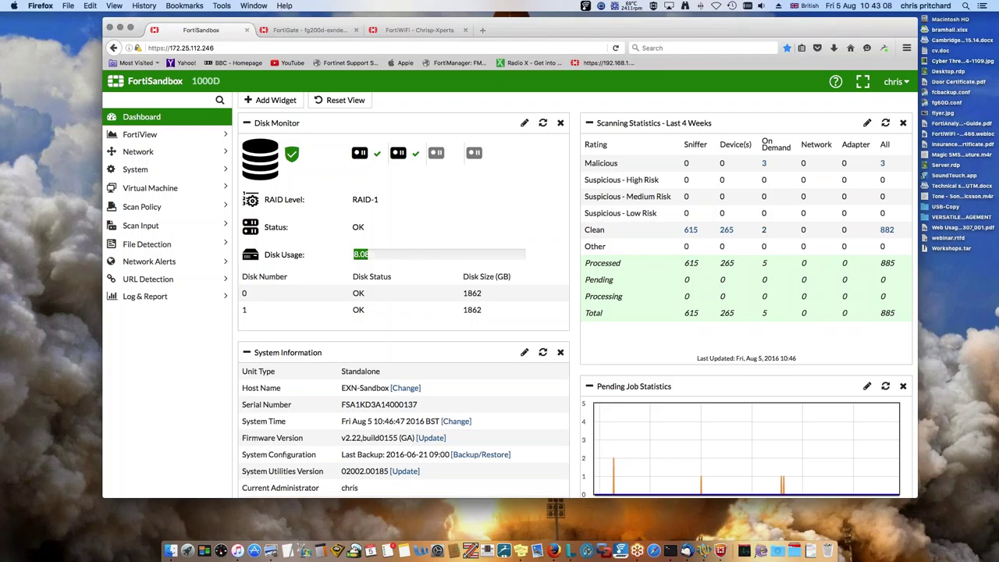
left_click(763, 231)
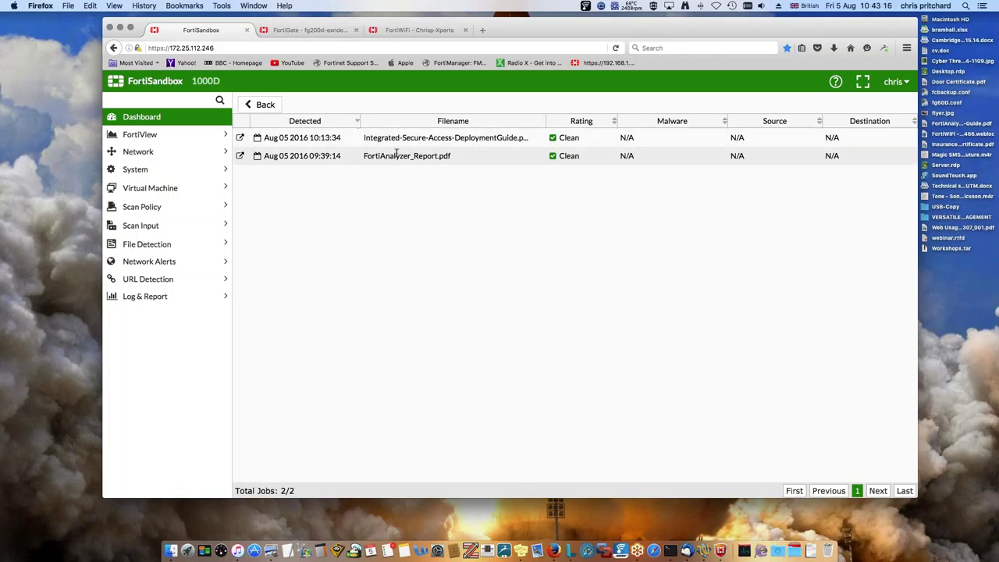
left_click(239, 137)
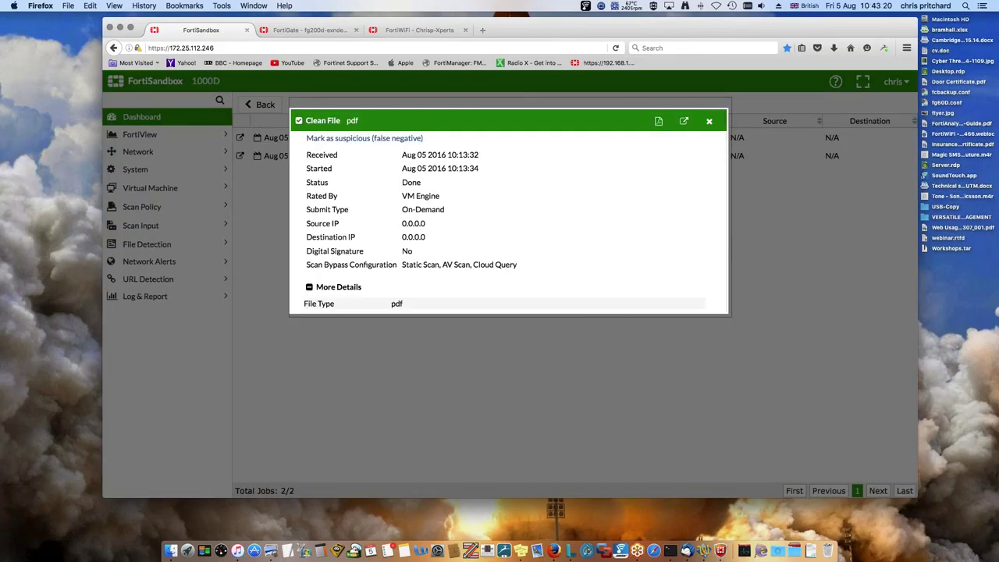
- Examine the PDF's file hashes, submission data, scan time, detection OS and behavior summary in its job details
scroll(507, 222, "down", 3)
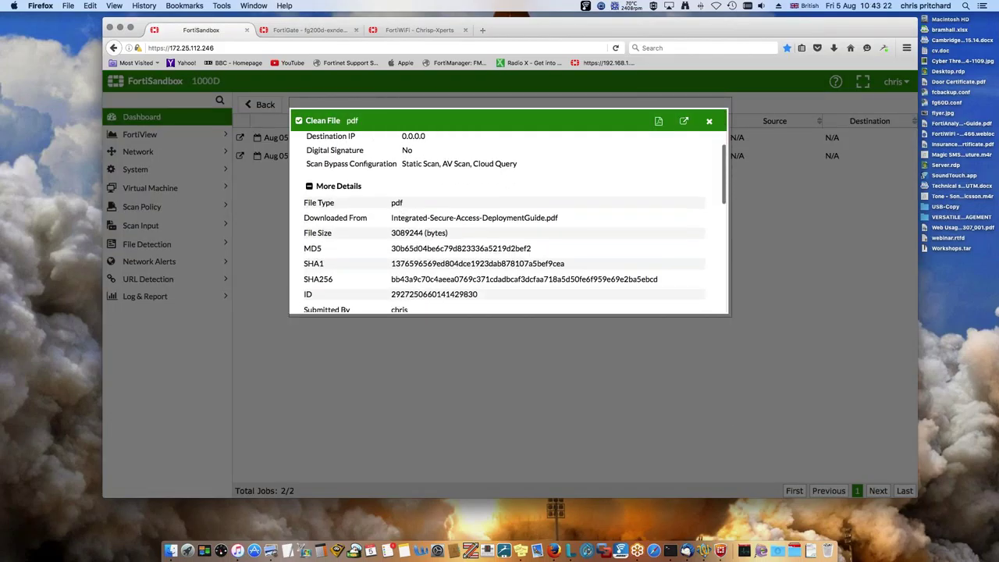
scroll(507, 222, "down", 1)
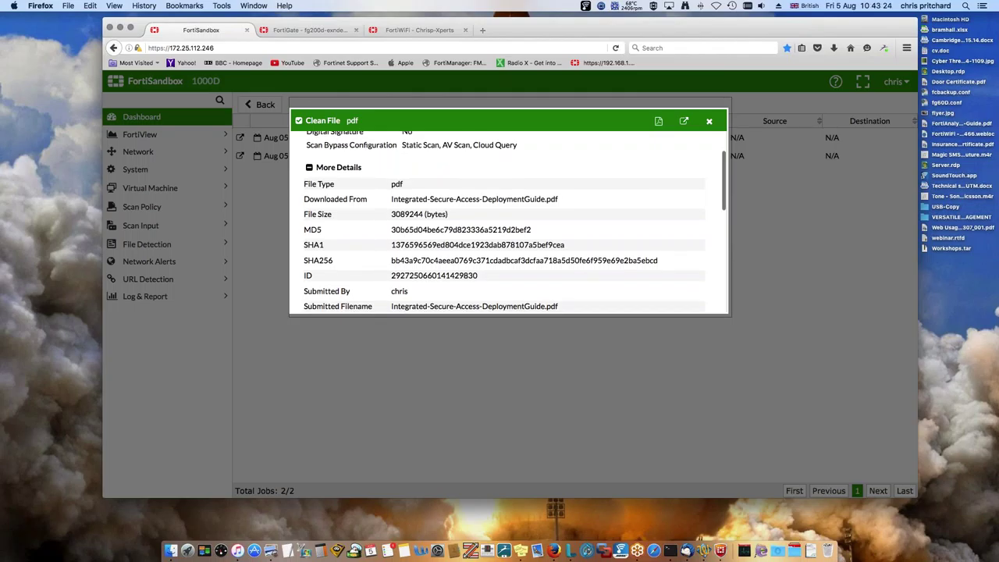
scroll(456, 259, "down", 2)
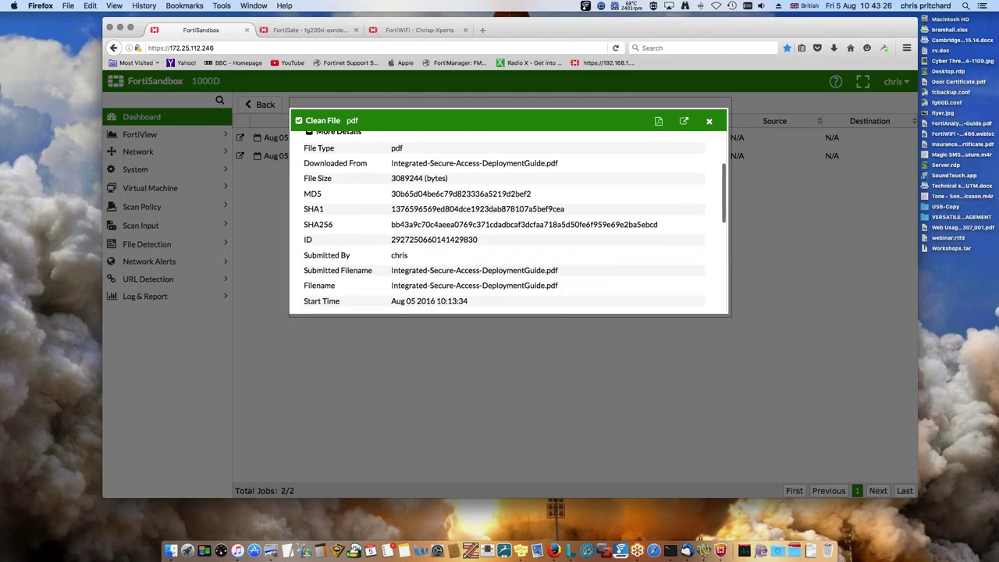
scroll(400, 267, "down", 2)
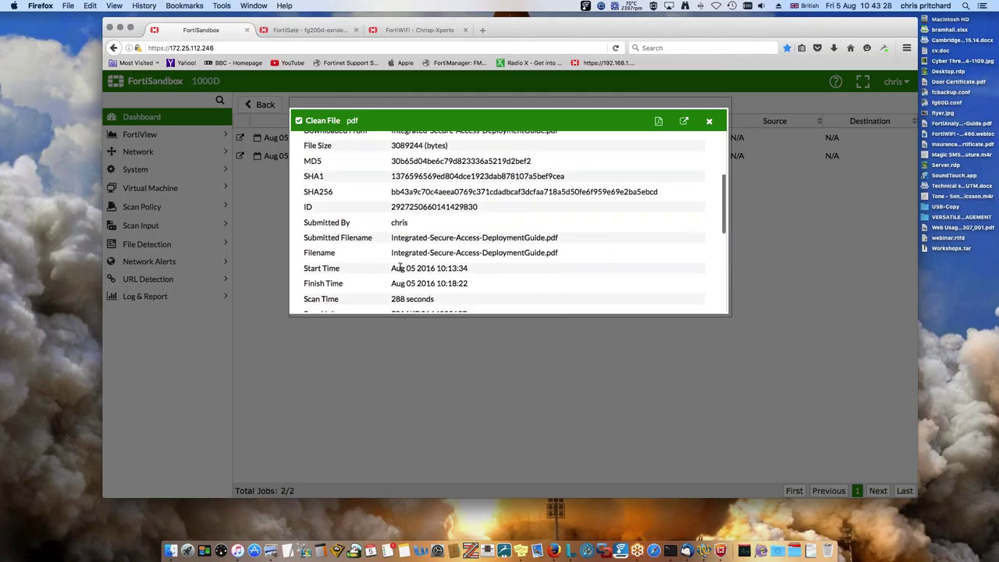
scroll(474, 265, "down", 5)
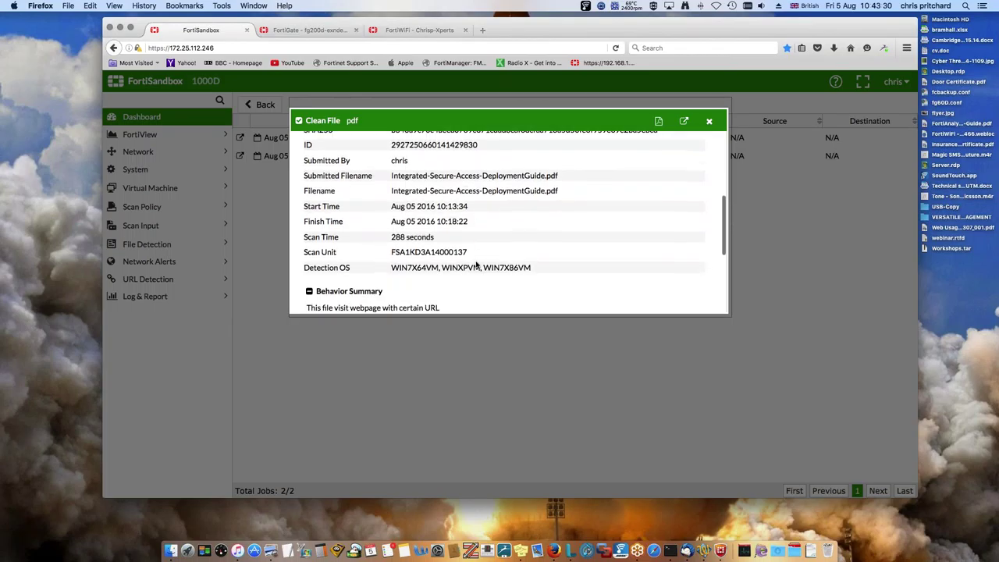
scroll(475, 266, "down", 5)
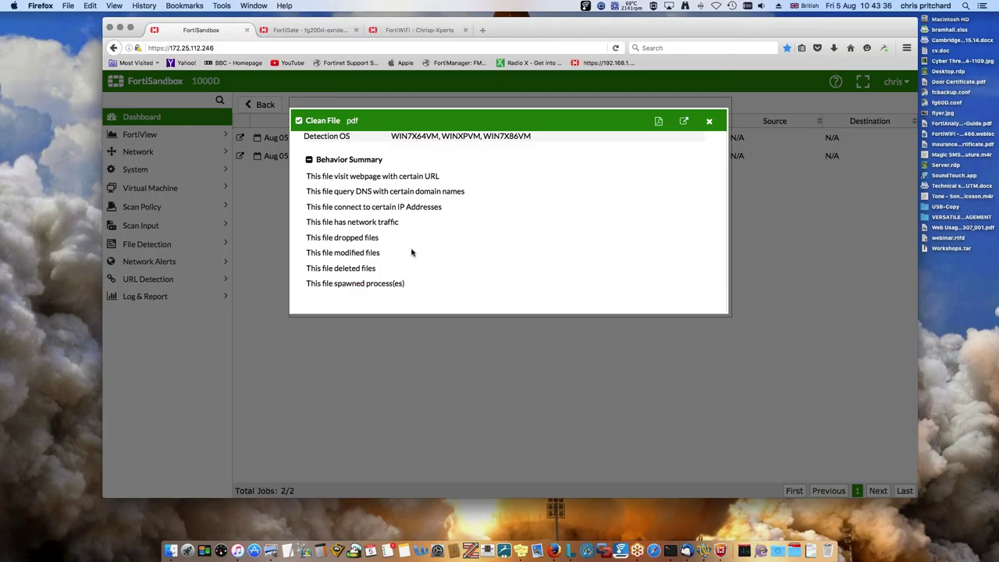
scroll(412, 252, "up", 5)
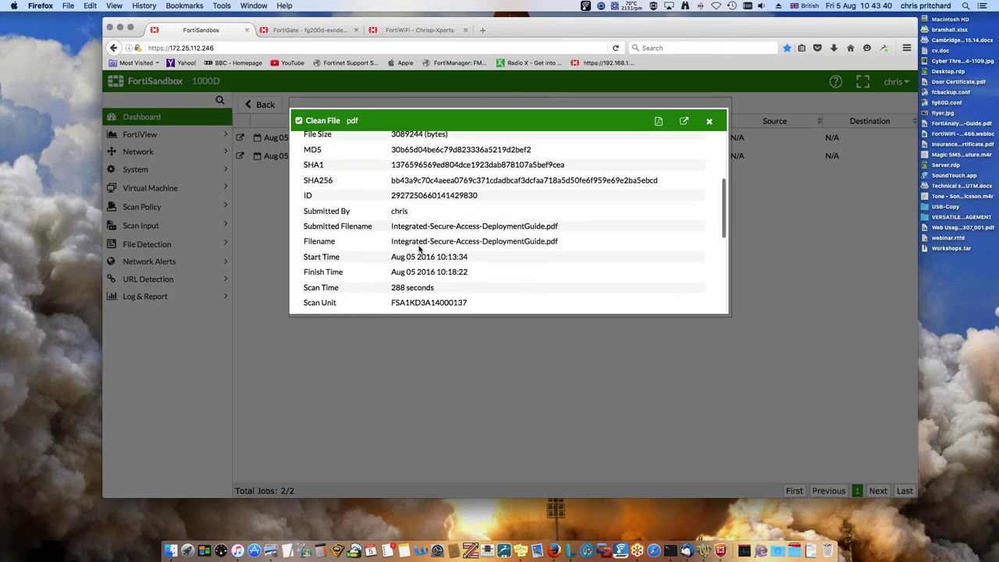
scroll(507, 223, "up", 5)
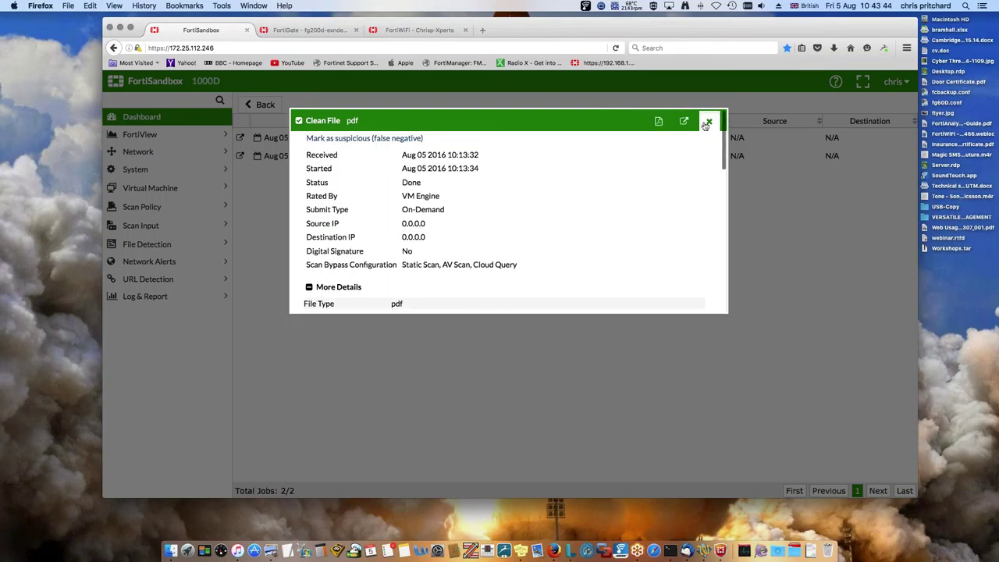
- Close the PDF's job details and review the dashboard's system information, pending job statistics and scanning activity
left_click(708, 121)
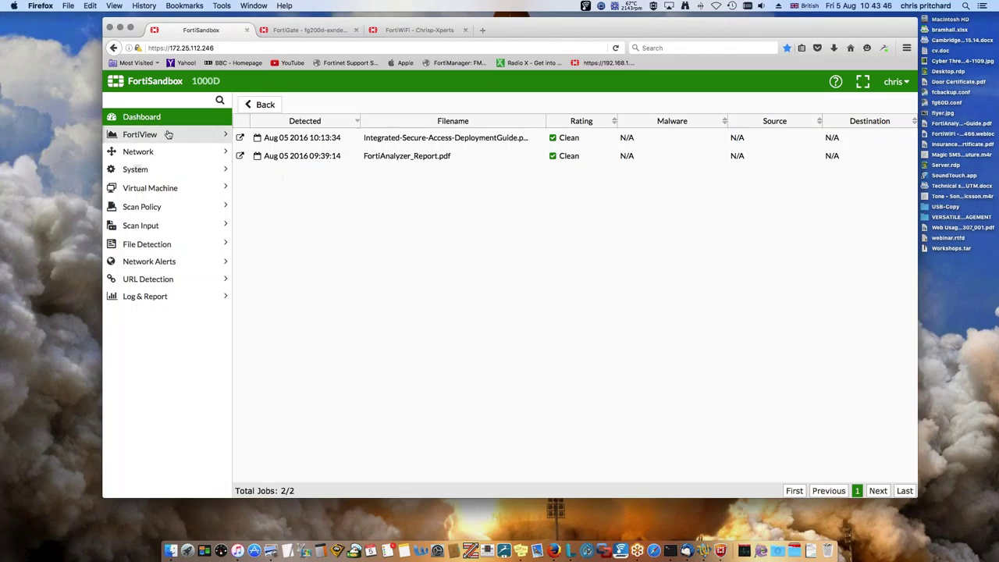
left_click(156, 117)
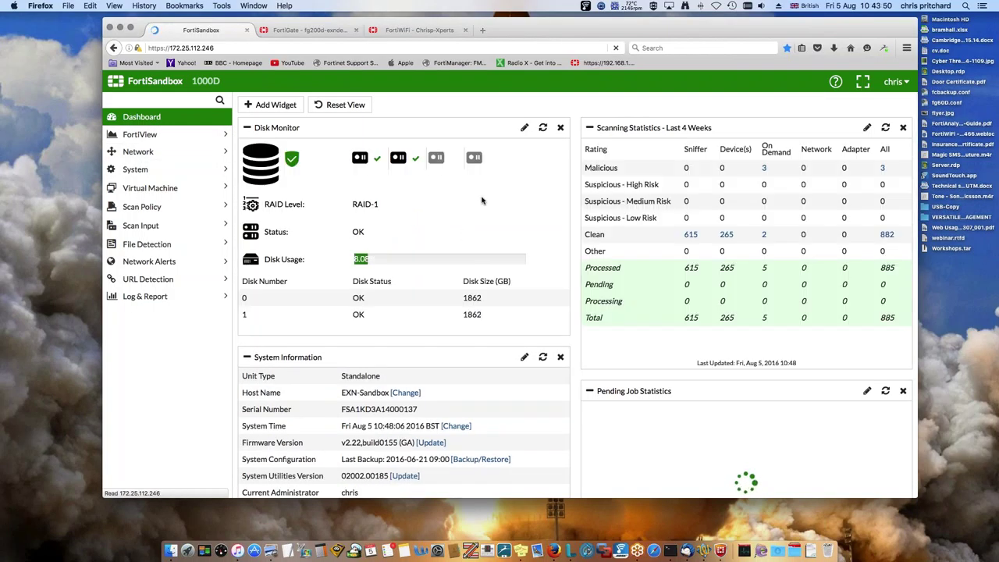
scroll(481, 201, "down", 1)
scroll(481, 200, "down", 5)
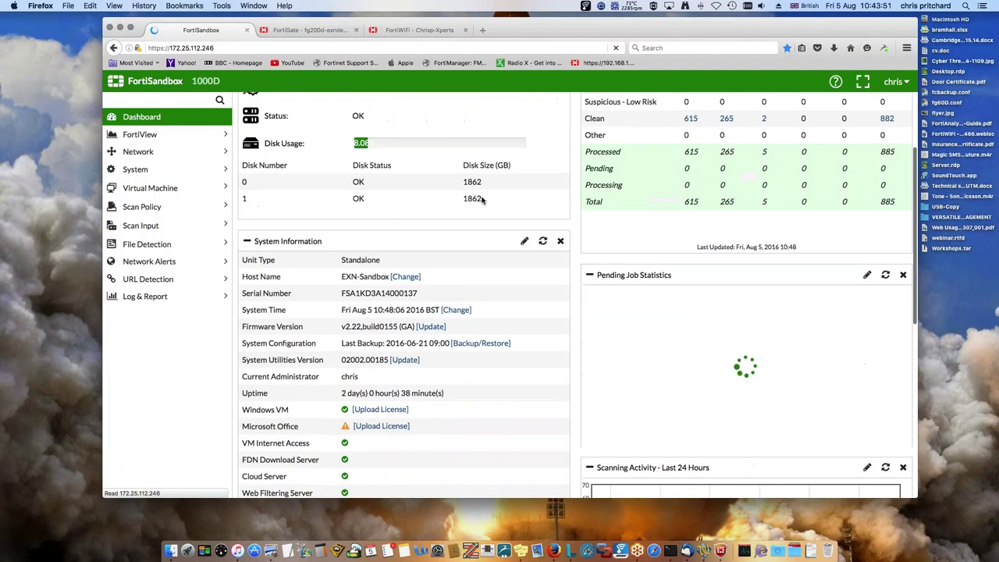
scroll(481, 201, "down", 1)
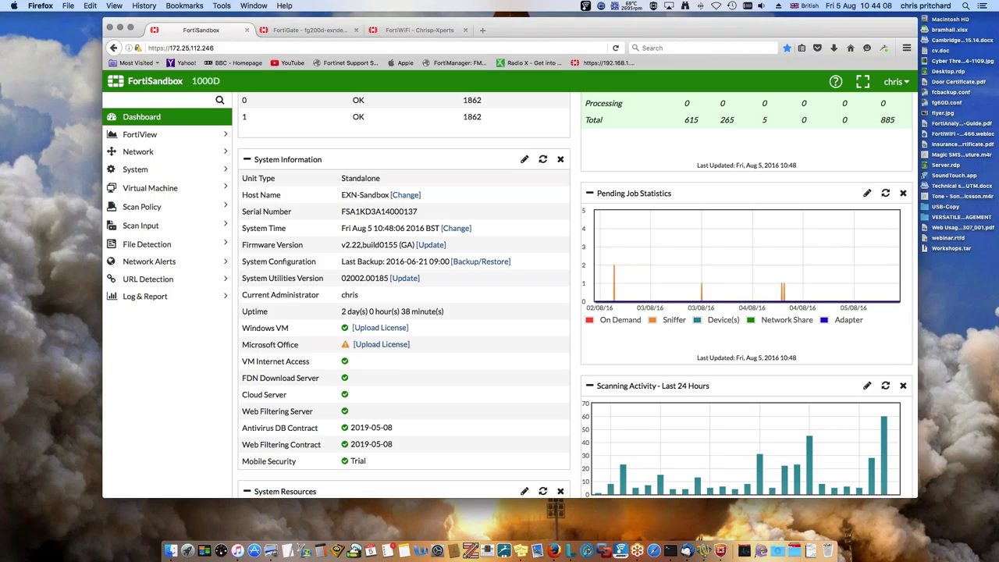
scroll(577, 296, "down", 3)
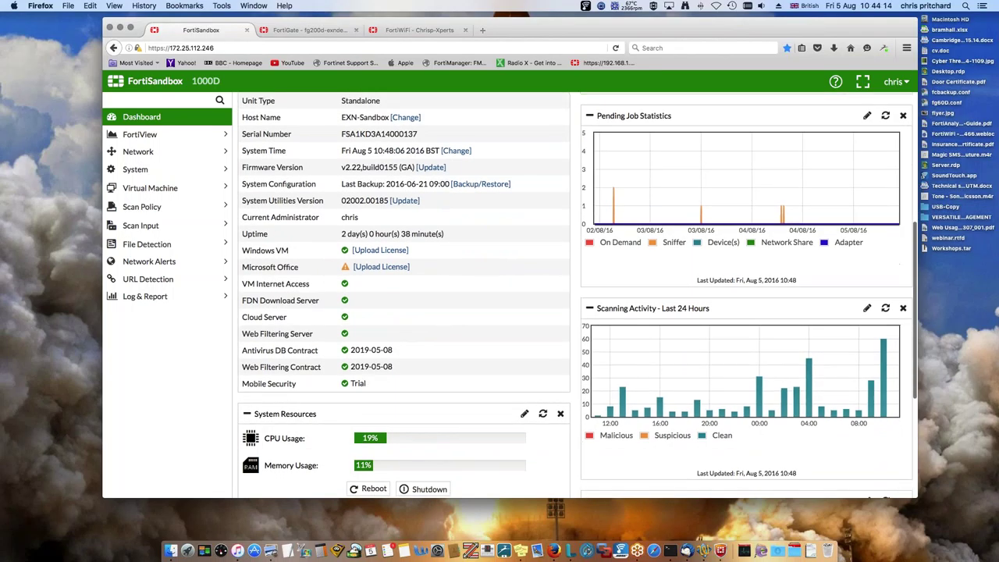
scroll(405, 296, "up", 5)
- In FortiView, check the threats by hosts, and browse the job search list sorted by rating
left_click(140, 134)
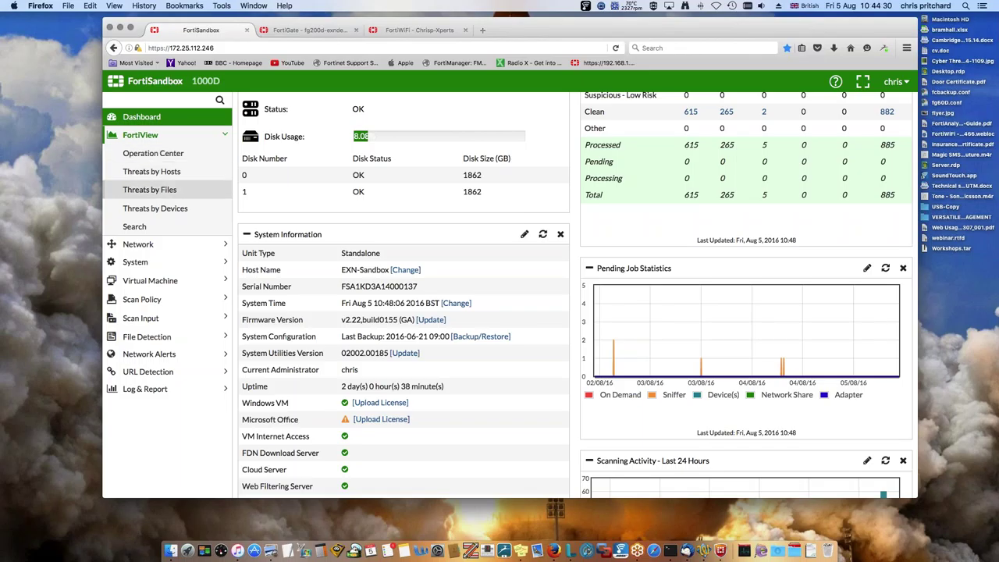
left_click(160, 173)
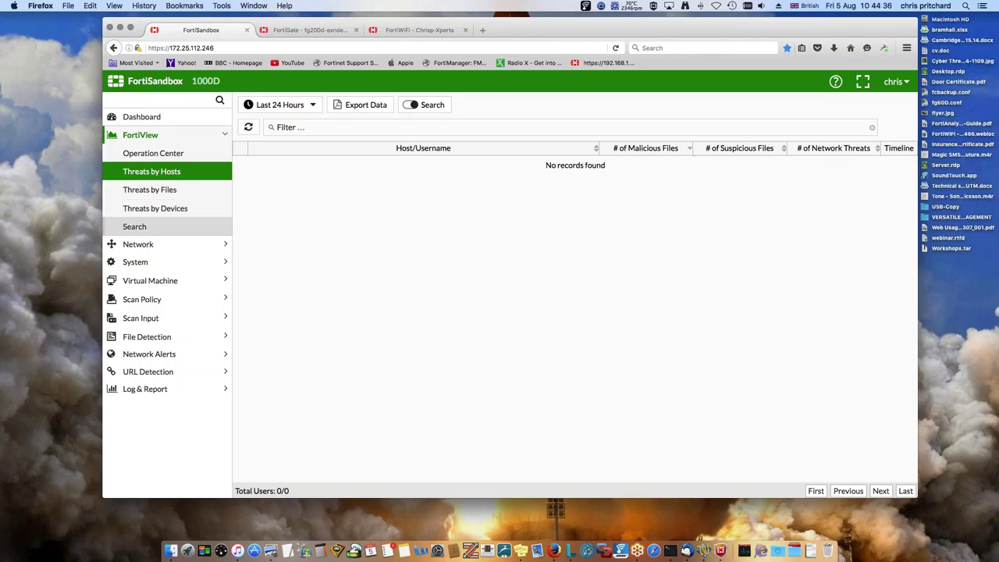
left_click(137, 228)
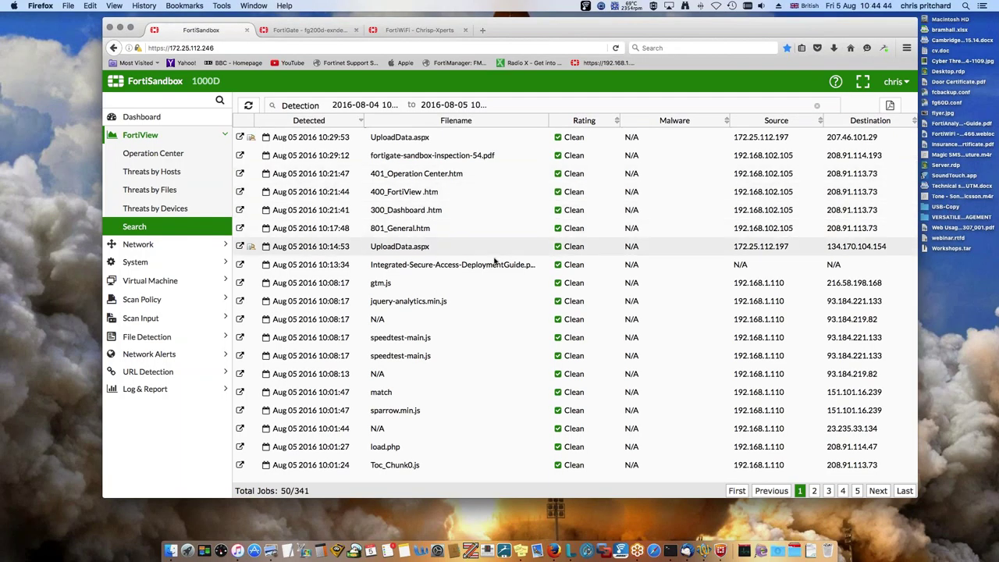
left_click(551, 121)
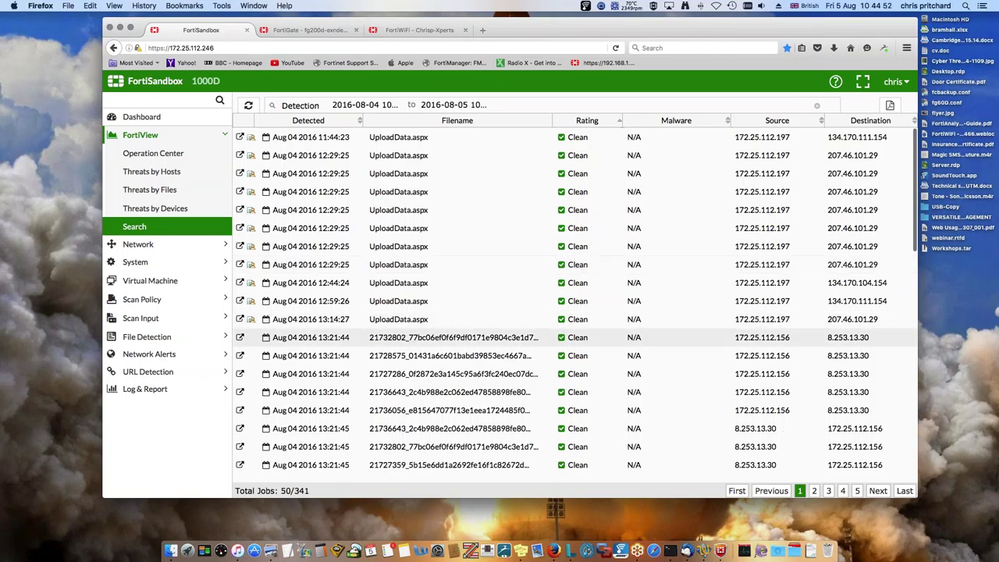
scroll(314, 336, "down", 1)
scroll(407, 306, "down", 5)
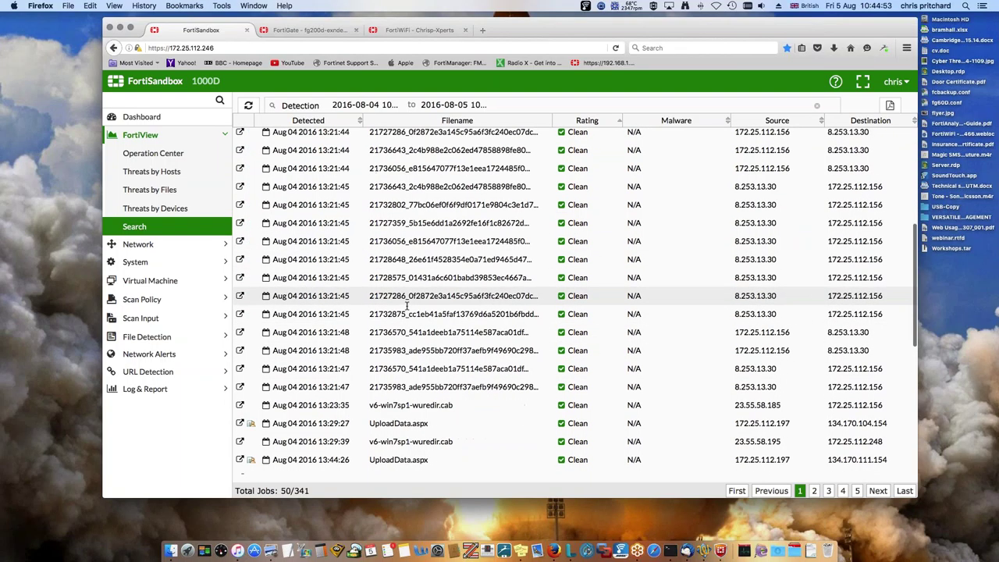
scroll(406, 306, "down", 8)
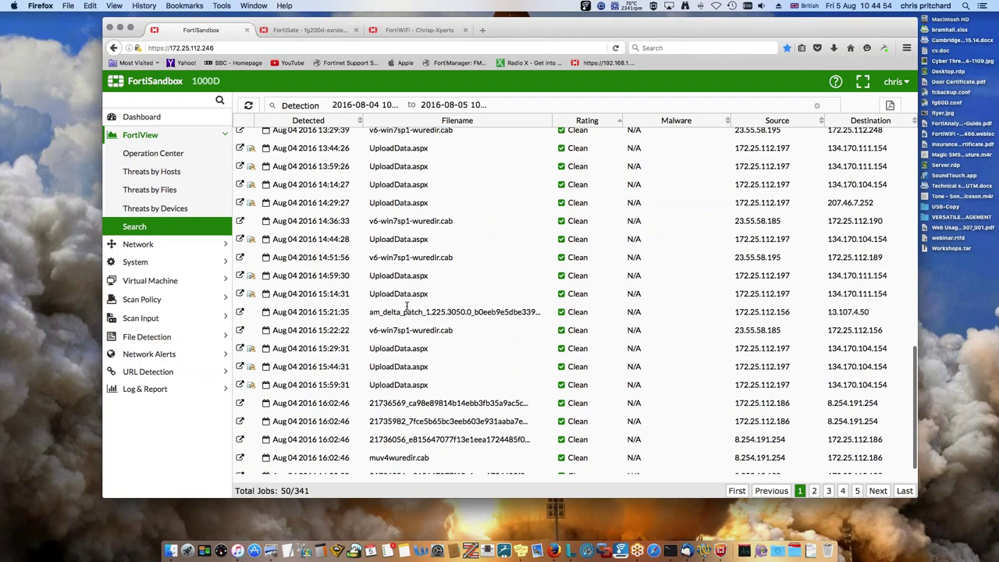
scroll(406, 306, "down", 1)
- Check the full job details of the UploadData.aspx file detected Aug 04 2016 14:14:27 and return to the job list
double_click(468, 173)
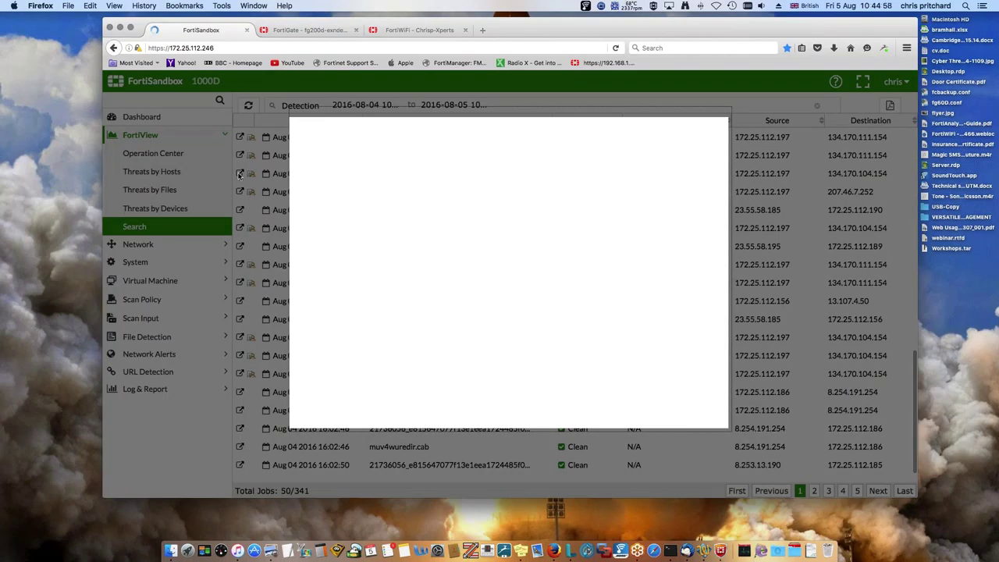
scroll(498, 249, "down", 5)
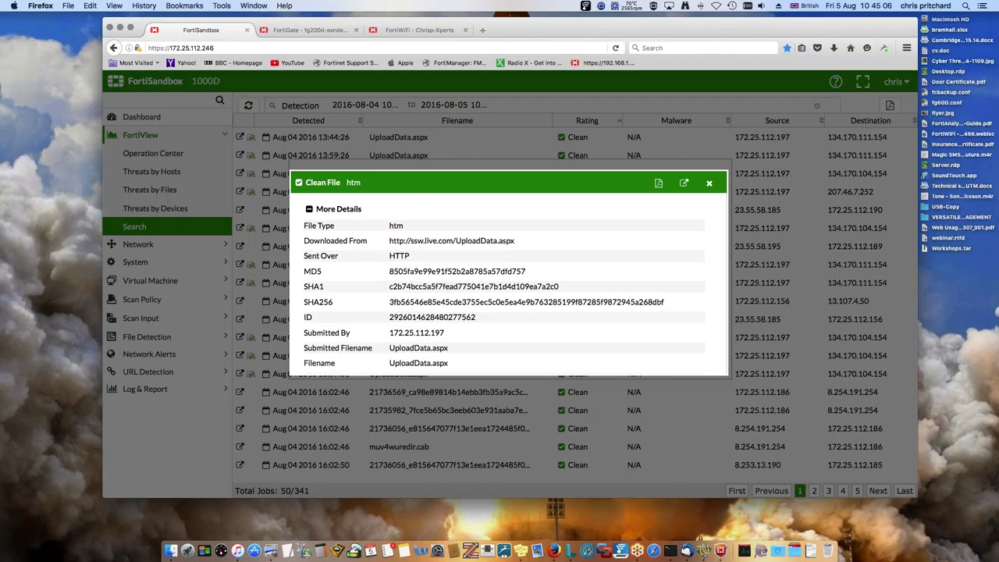
scroll(565, 326, "down", 2)
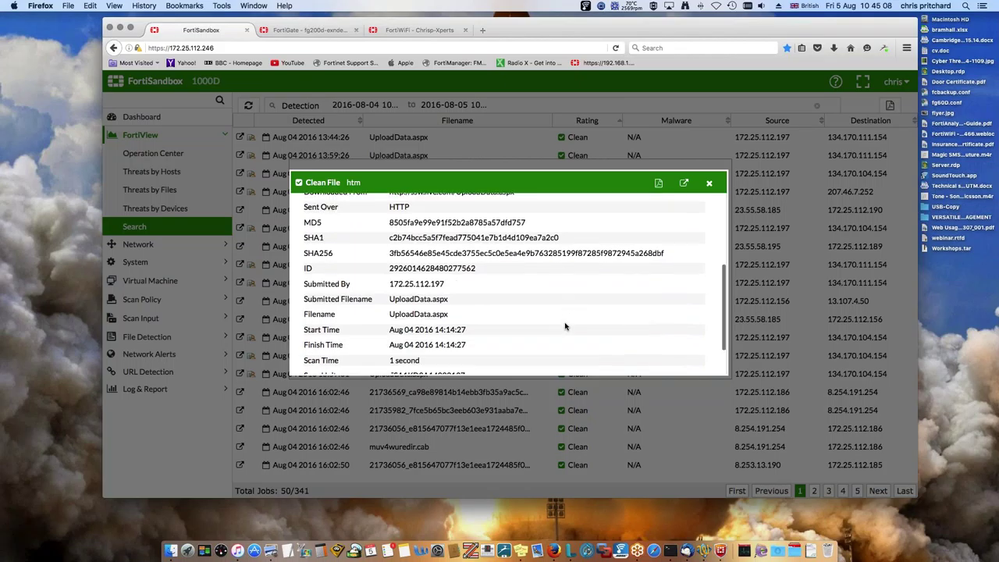
scroll(565, 327, "down", 2)
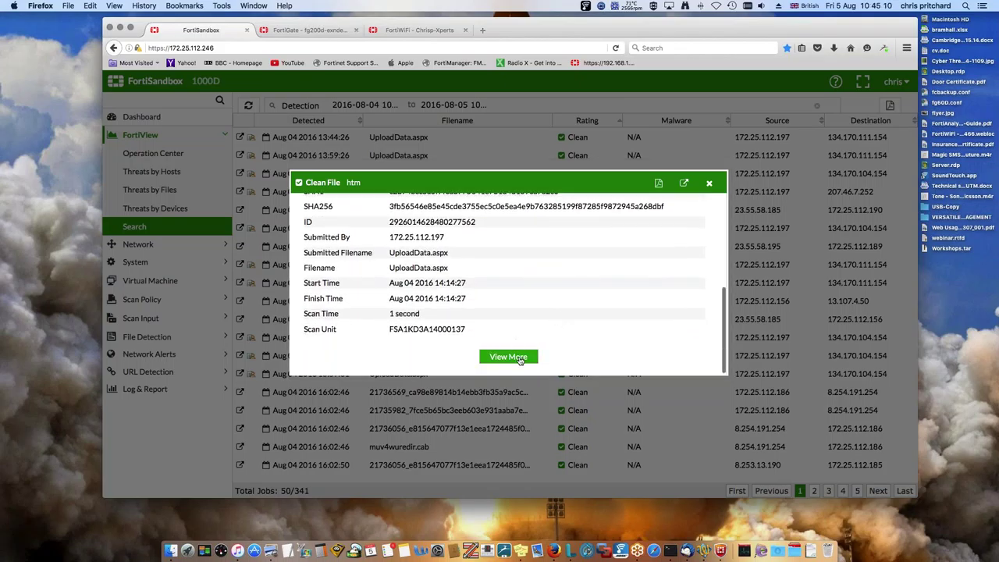
left_click(508, 356)
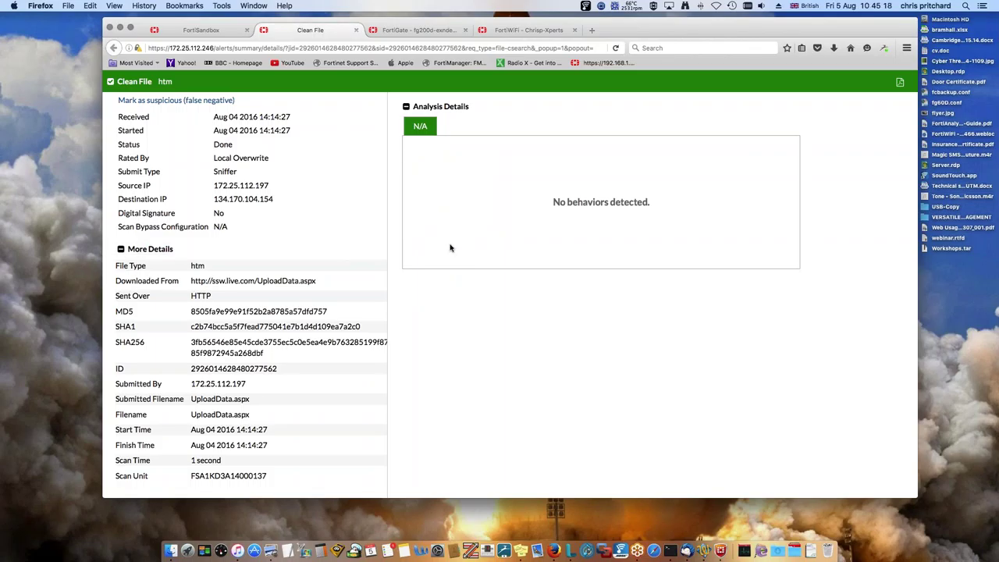
scroll(345, 216, "down", 1)
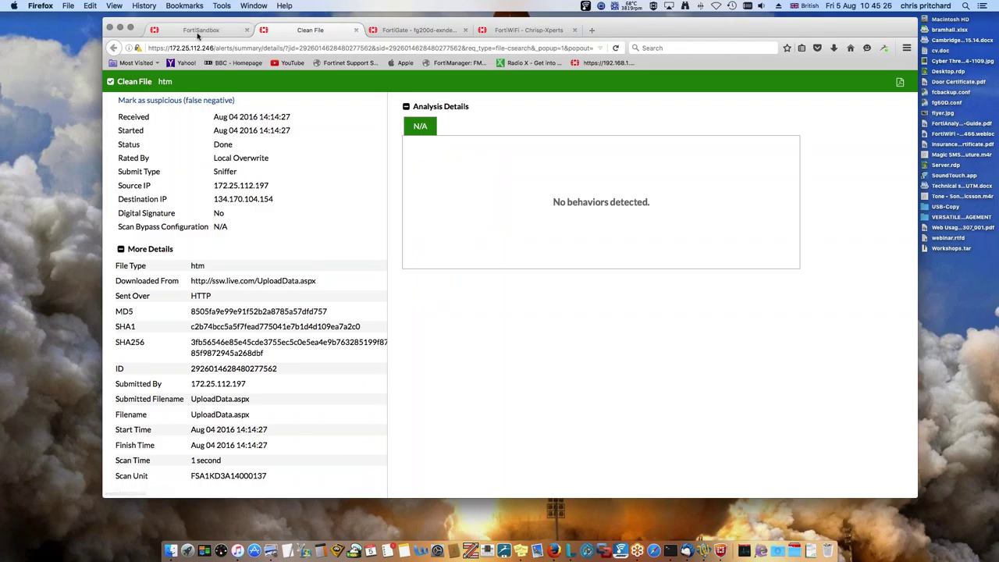
left_click(201, 30)
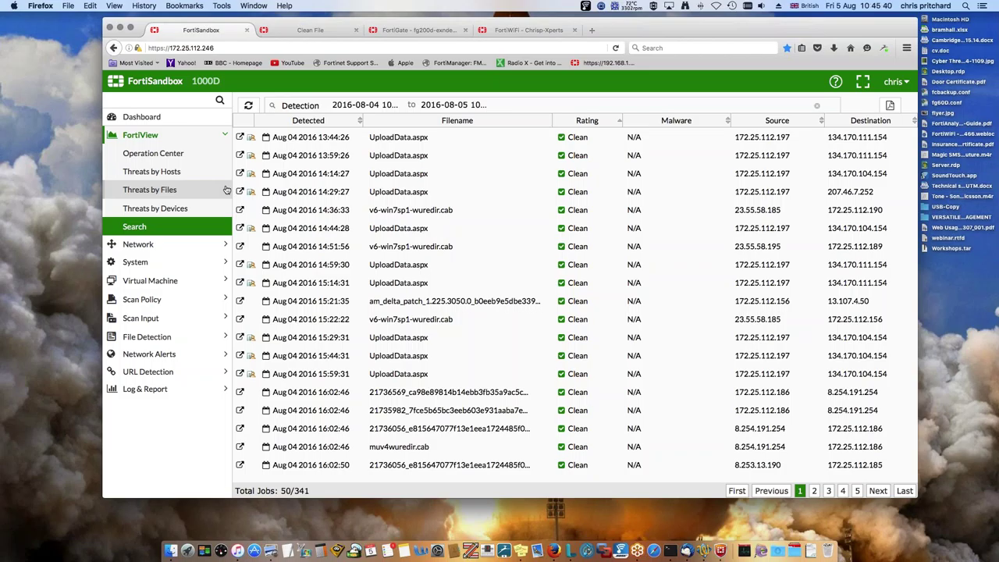
- Review the FortiSandbox network interfaces, system DNS servers and static routes
left_click(220, 244)
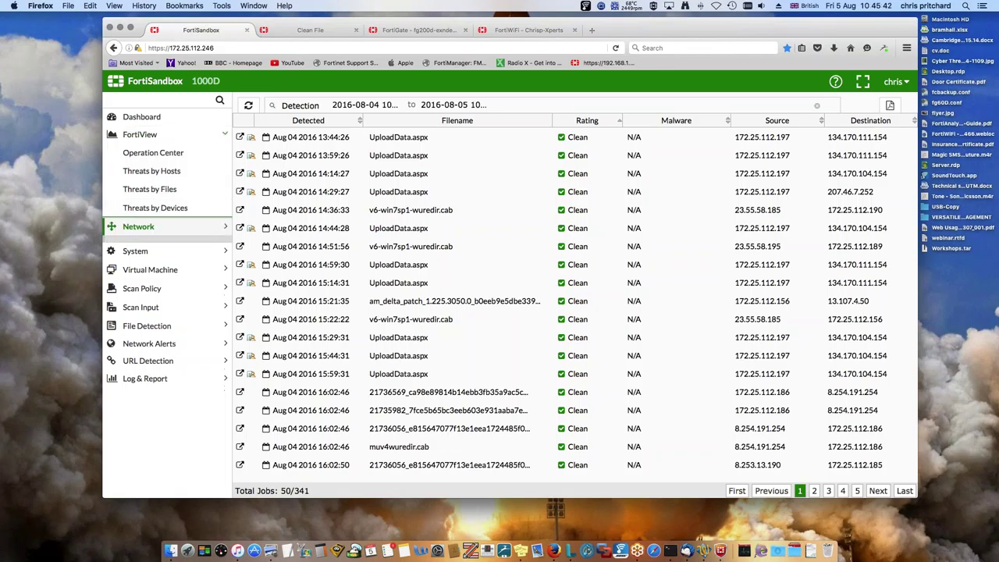
left_click(143, 176)
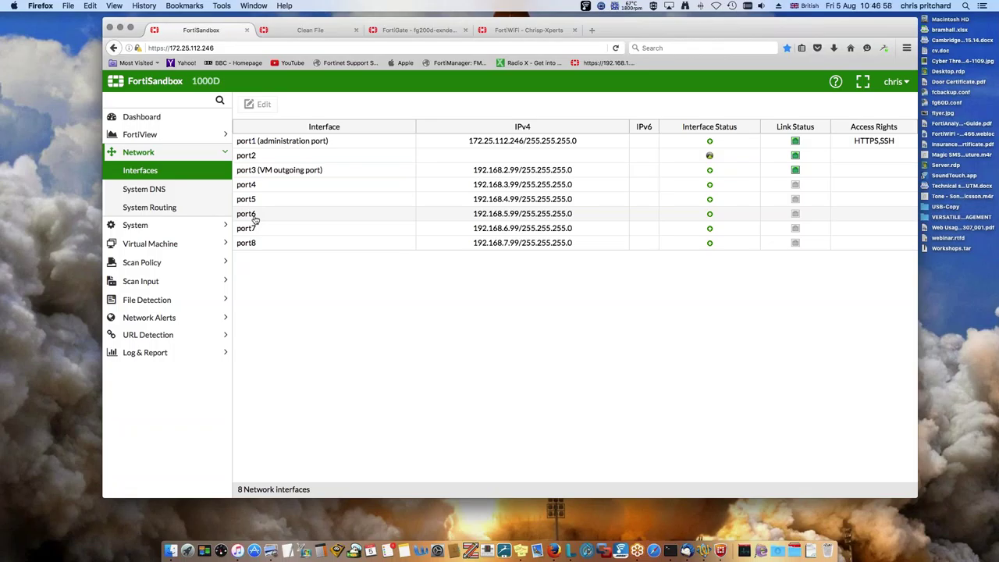
left_click(144, 189)
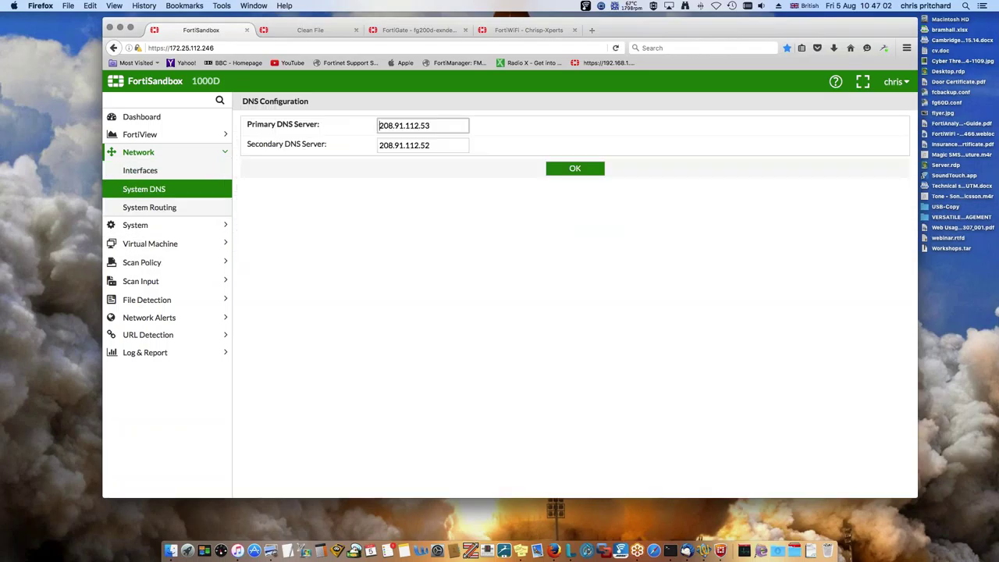
left_click(175, 209)
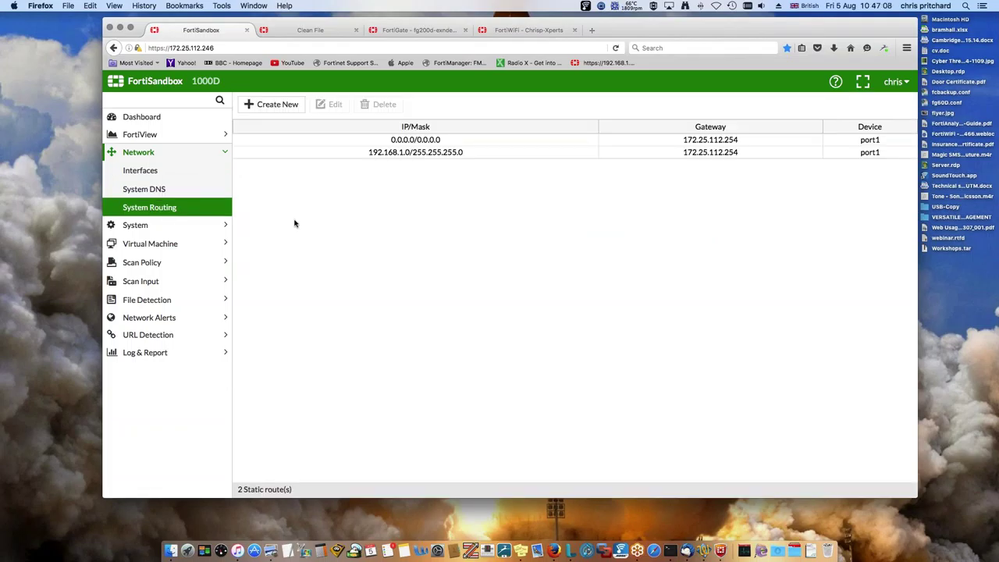
- Review the system's mail server, SNMP and FortiGuard settings
left_click(212, 226)
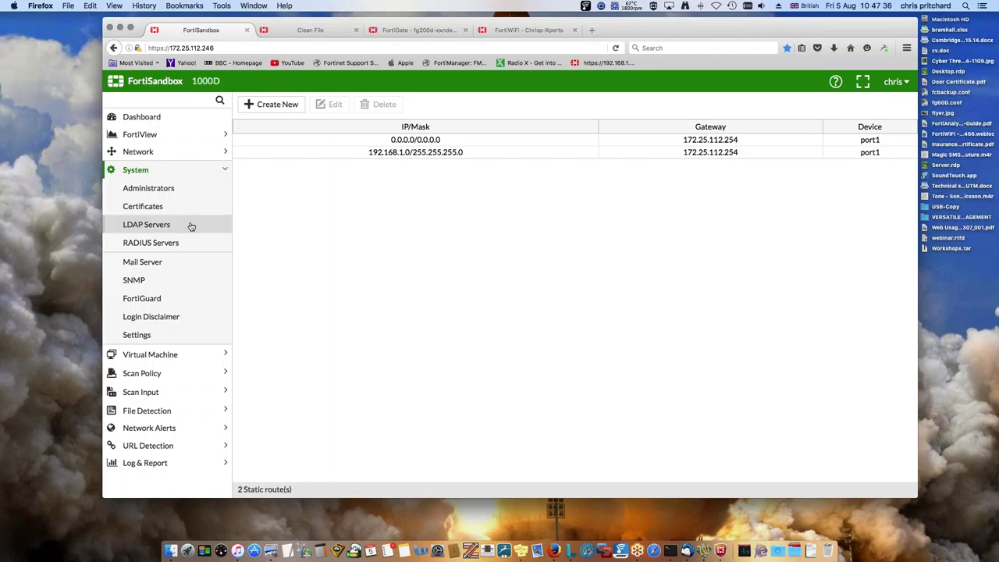
left_click(178, 264)
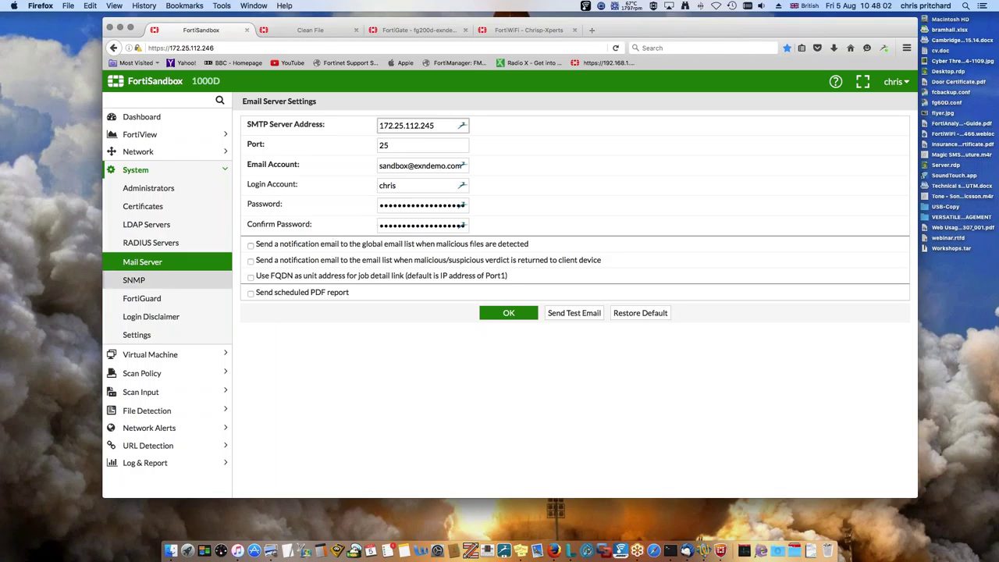
left_click(180, 281)
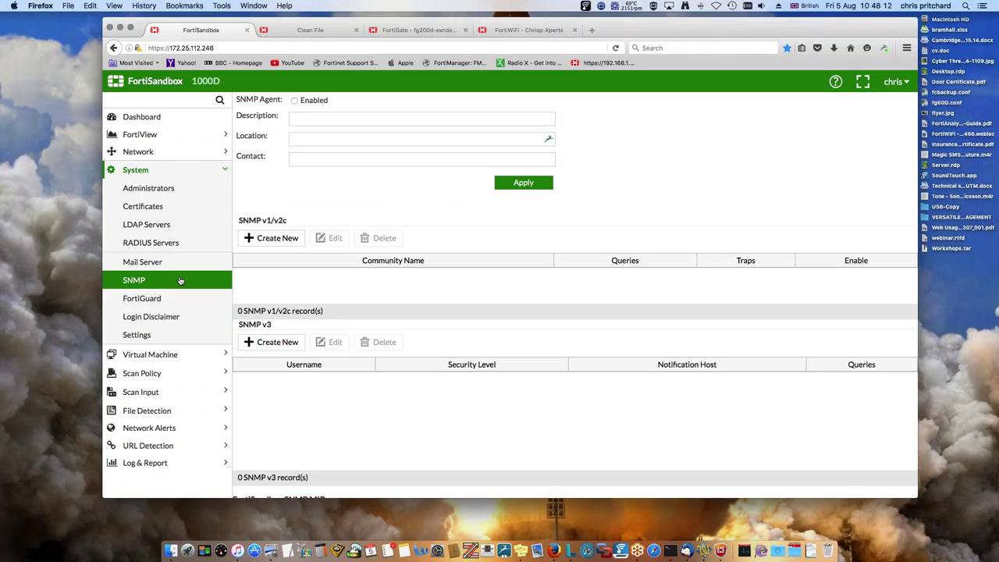
left_click(168, 305)
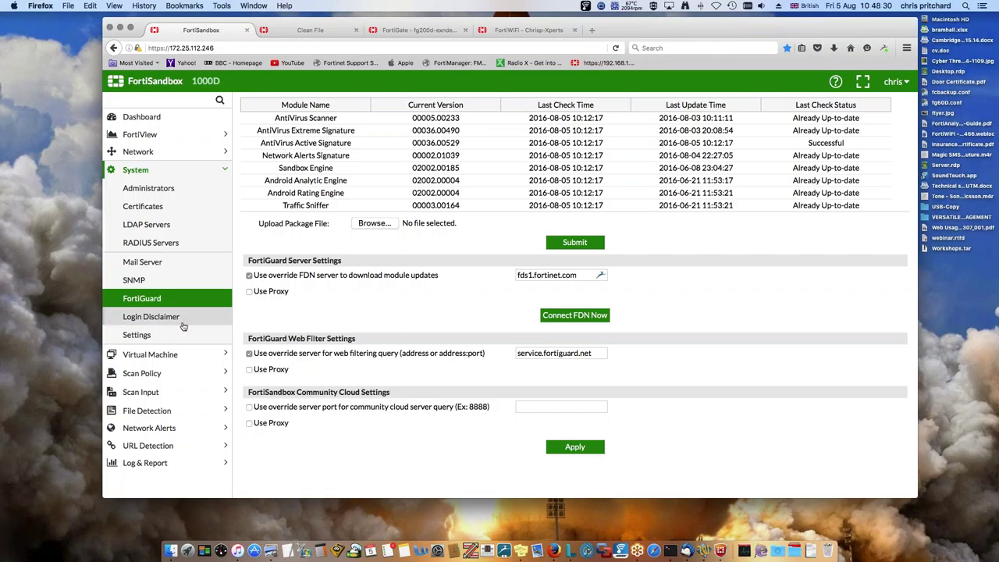
- View the virtual machine images and check the status of the default and optional VMs
left_click(164, 354)
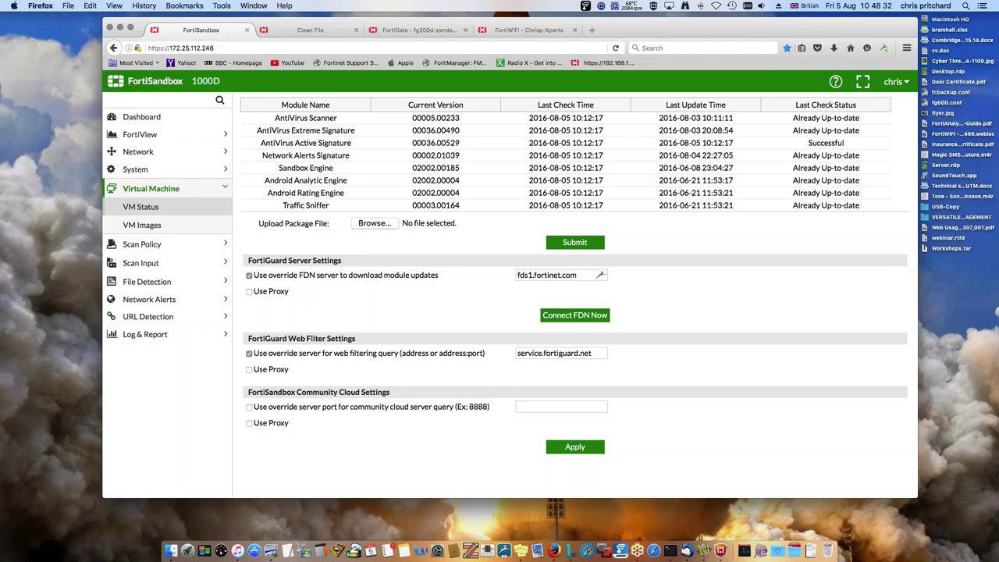
left_click(159, 228)
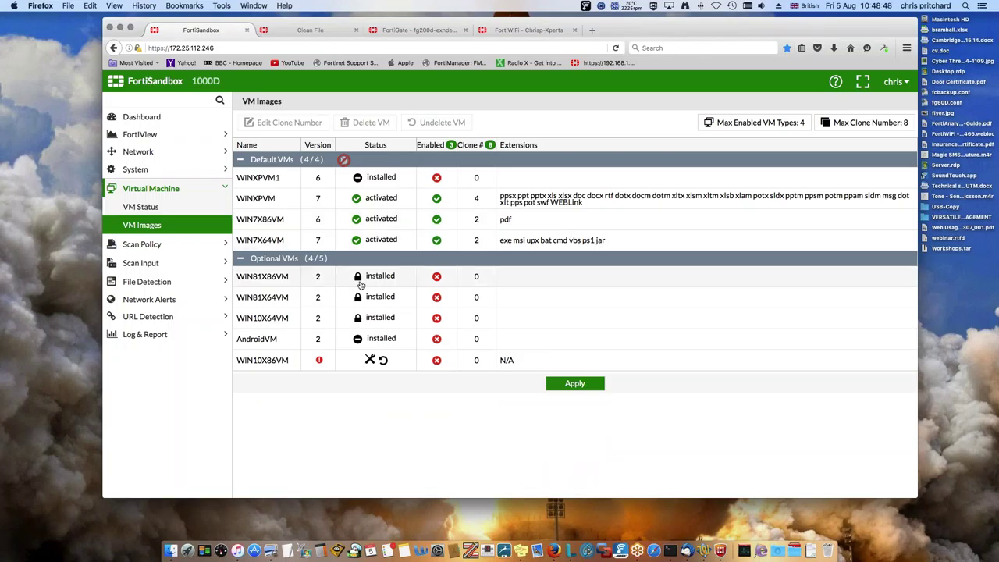
mouse_move(361, 286)
- Examine the scan profile's queued file types and each VM's installed applications and scanned file types
left_click(148, 246)
left_click(155, 226)
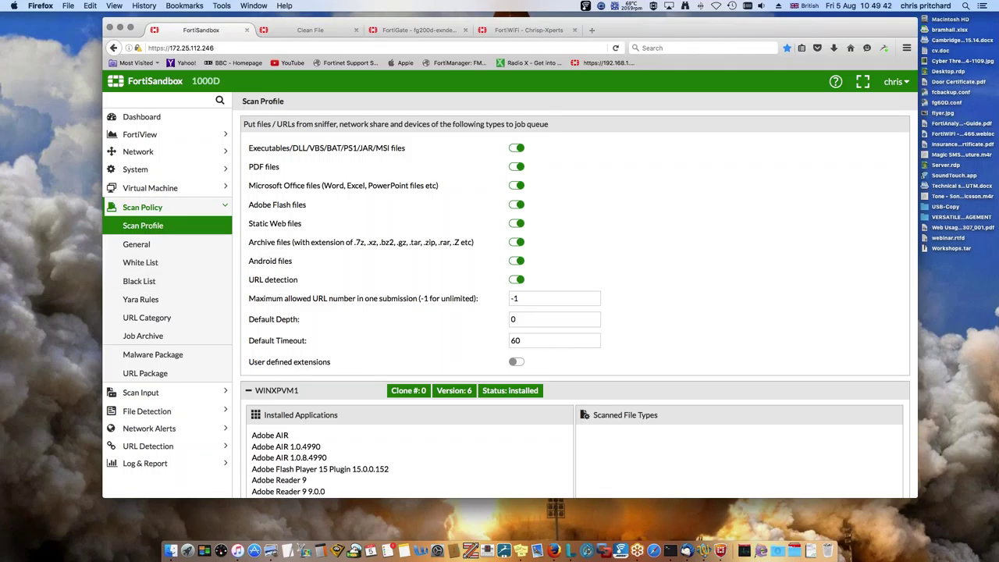
scroll(270, 332, "down", 5)
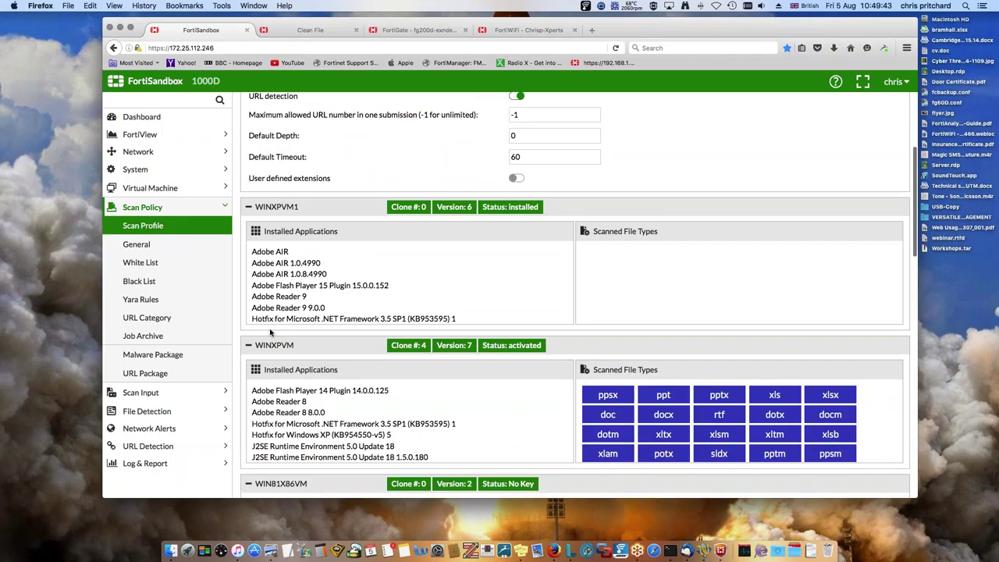
scroll(270, 332, "down", 3)
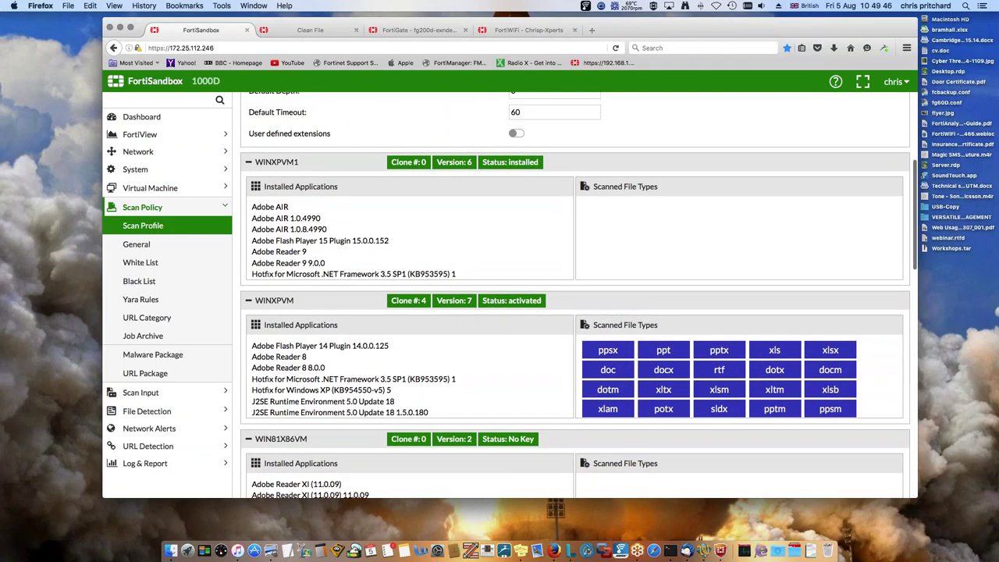
scroll(364, 190, "down", 2)
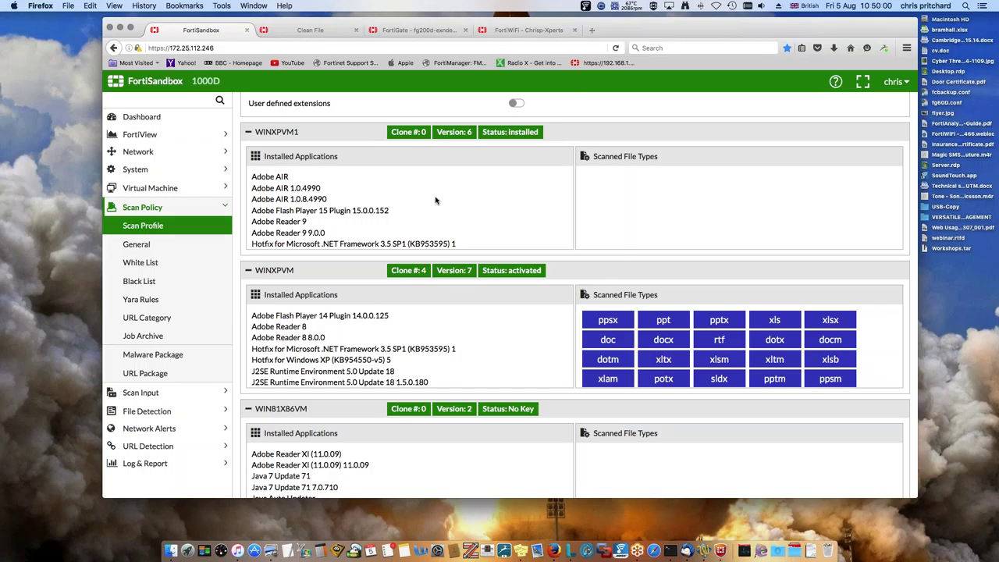
scroll(468, 265, "down", 3)
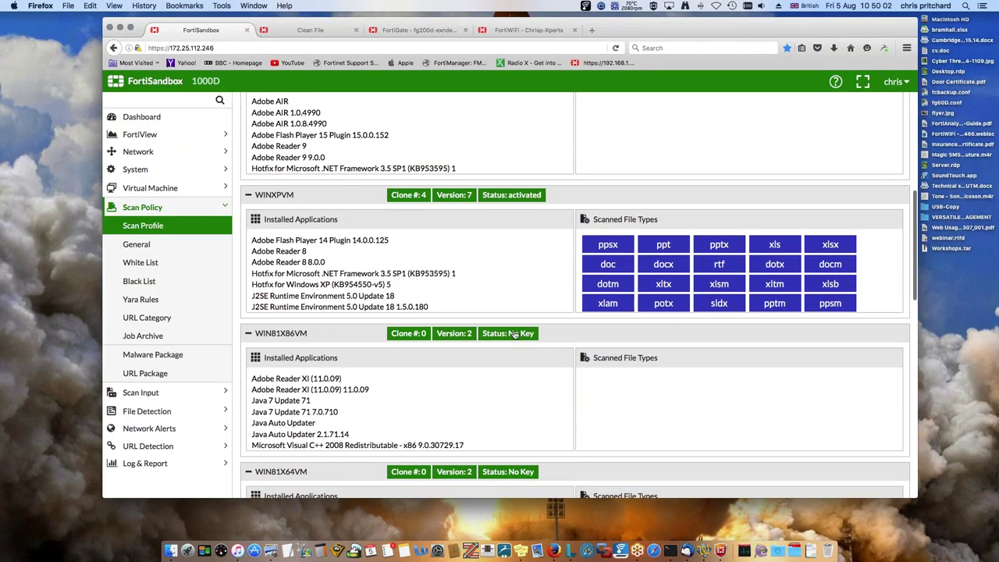
scroll(500, 327, "down", 8)
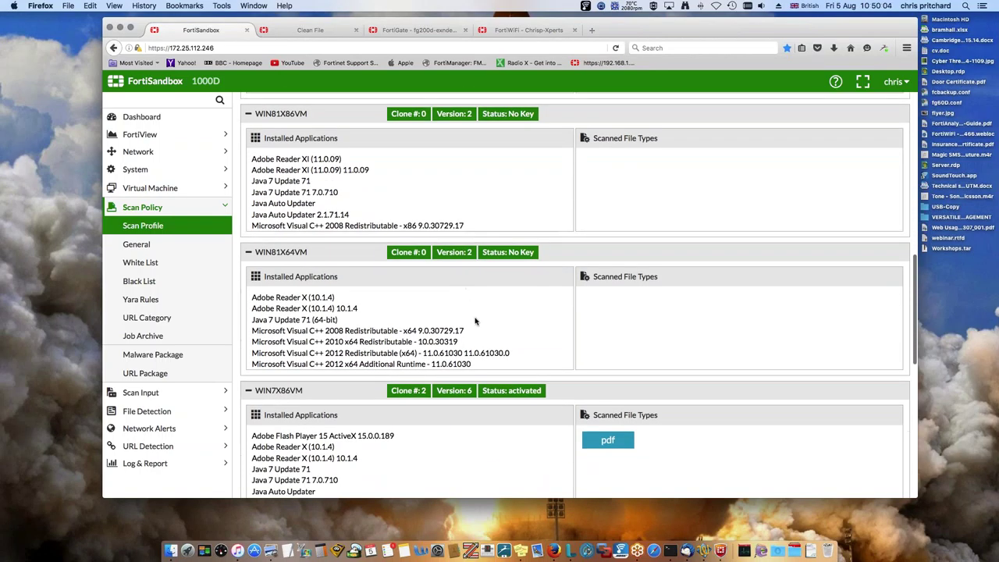
scroll(475, 320, "down", 5)
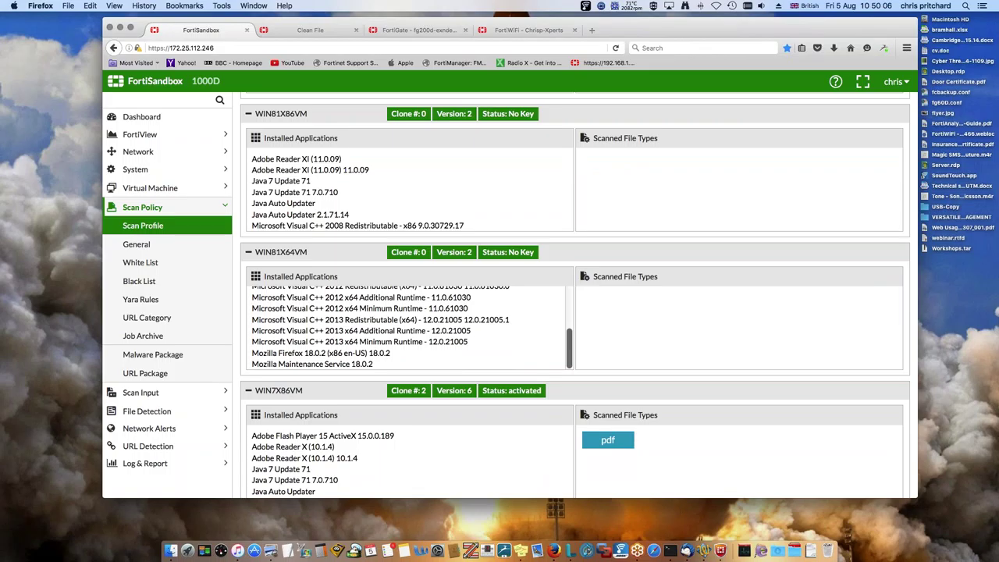
- Add the exe, msi, upx, vbs, bat, cmd and ps1 extensions to the WIN7X86VM's scanned file types
scroll(609, 402, "down", 3)
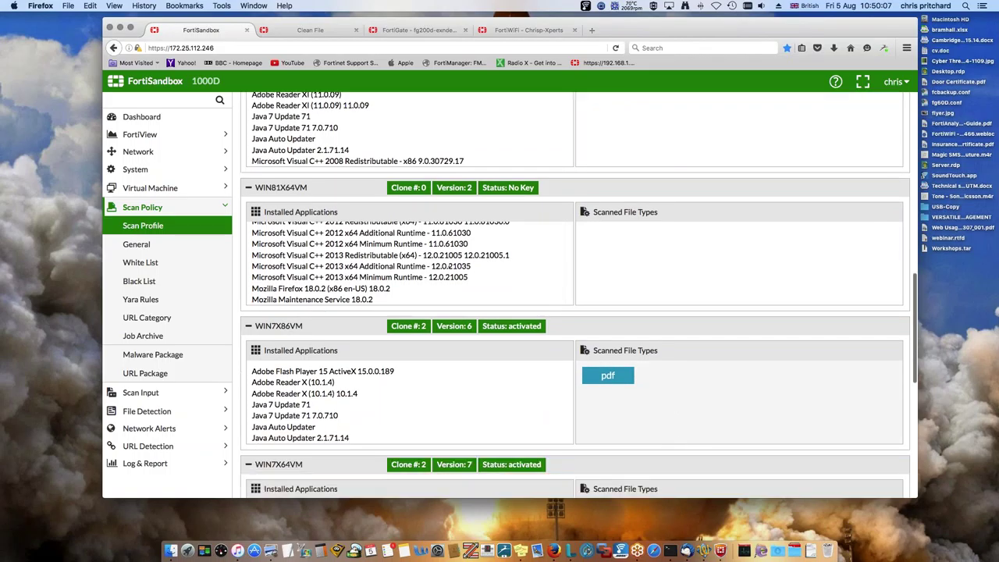
left_click(606, 400)
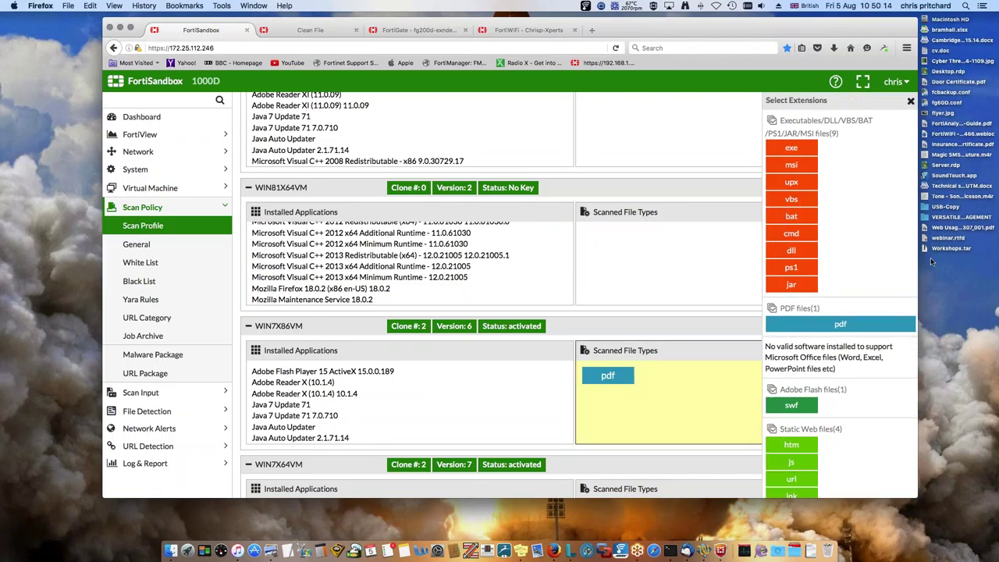
left_click(790, 149)
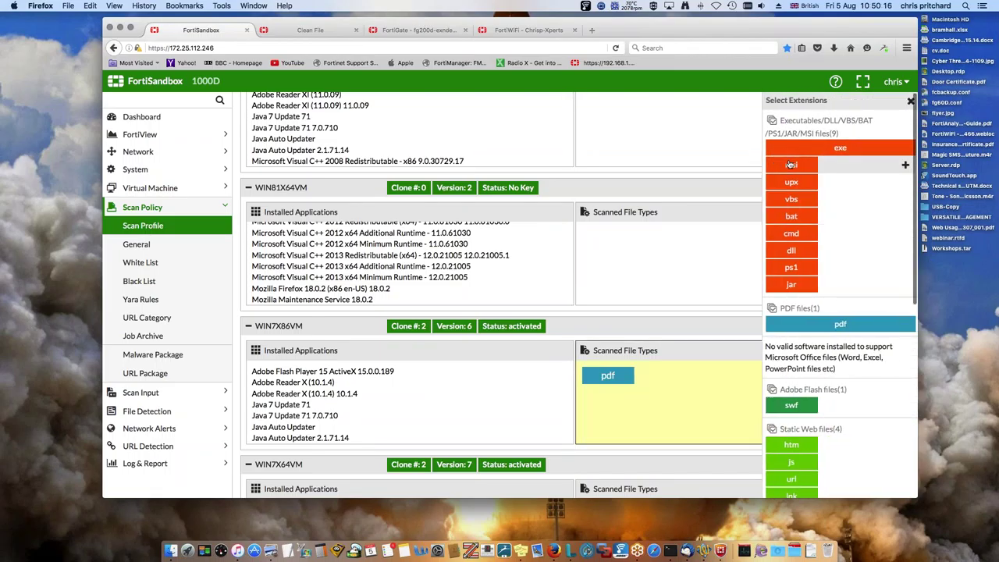
left_click(790, 164)
left_click(790, 181)
left_click(790, 199)
left_click(791, 216)
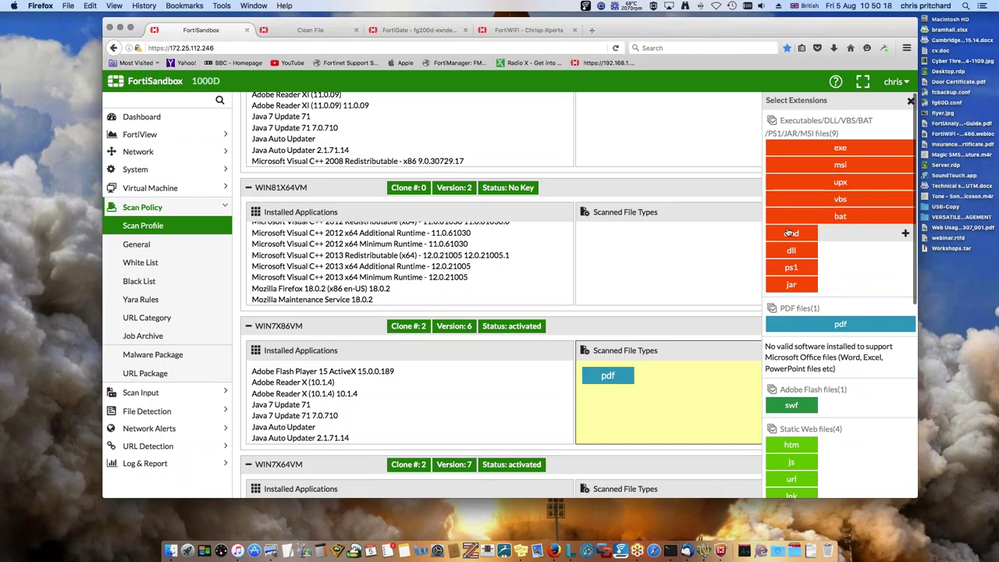
left_click(791, 233)
left_click(790, 267)
- Add the htm, cab and tgz extensions to the WIN7X86VM's scanned file types and close the extension selection
scroll(790, 285, "down", 3)
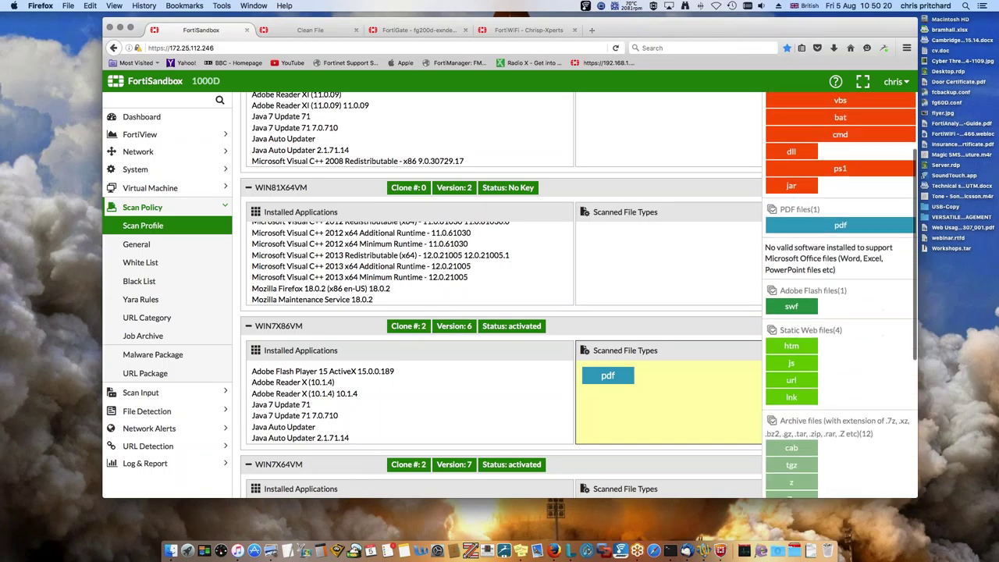
scroll(790, 290, "down", 2)
left_click(790, 290)
scroll(819, 382, "down", 2)
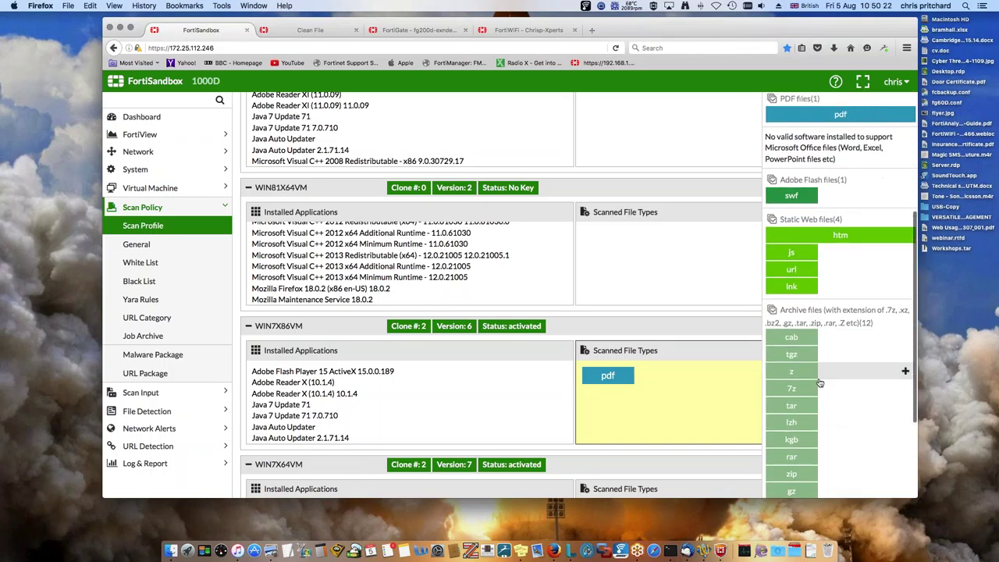
left_click(804, 323)
left_click(803, 340)
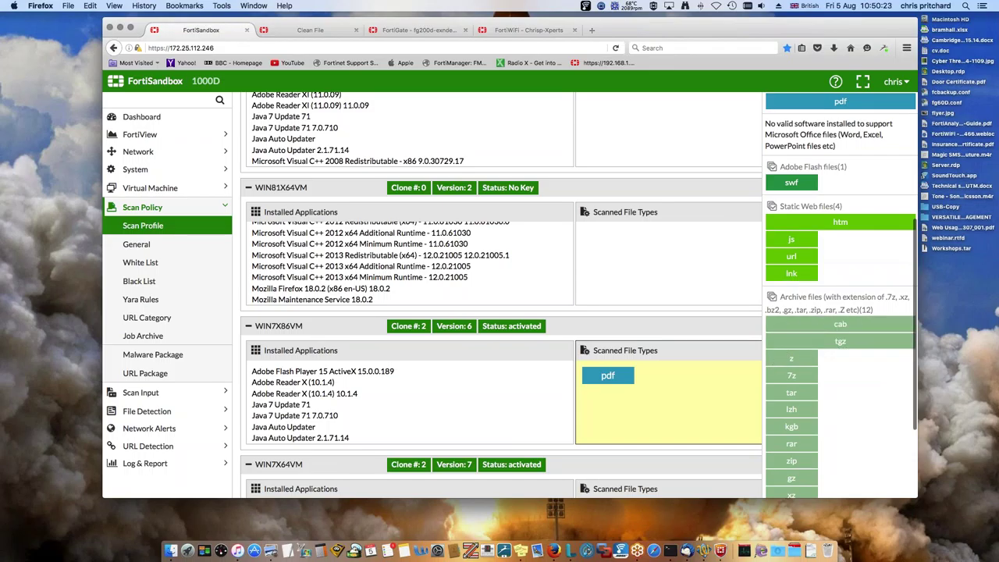
left_click(694, 418)
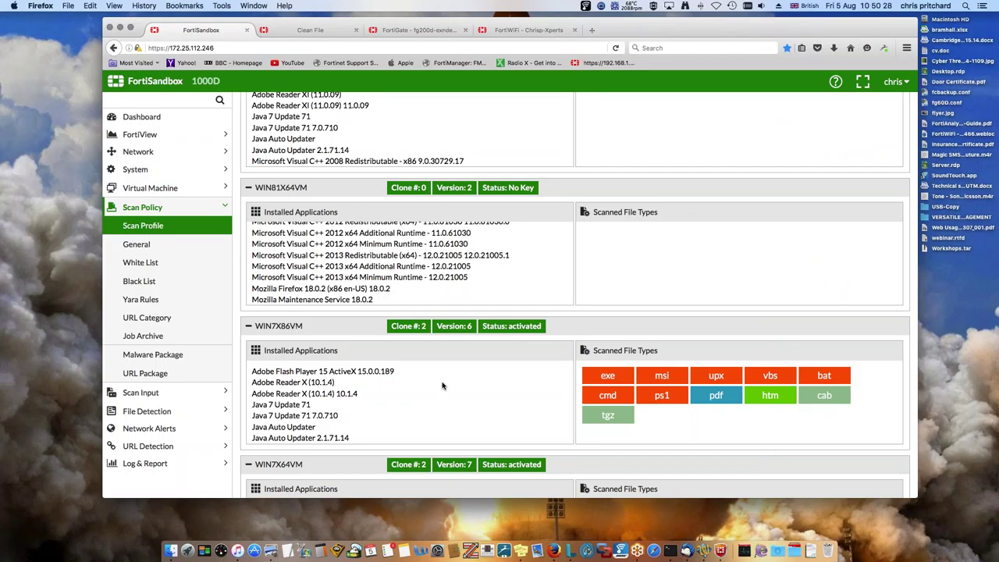
- Compare the installed applications and scanned file types of the WIN7X86VM and WIN7X64VM
scroll(441, 385, "down", 3)
scroll(649, 437, "down", 5)
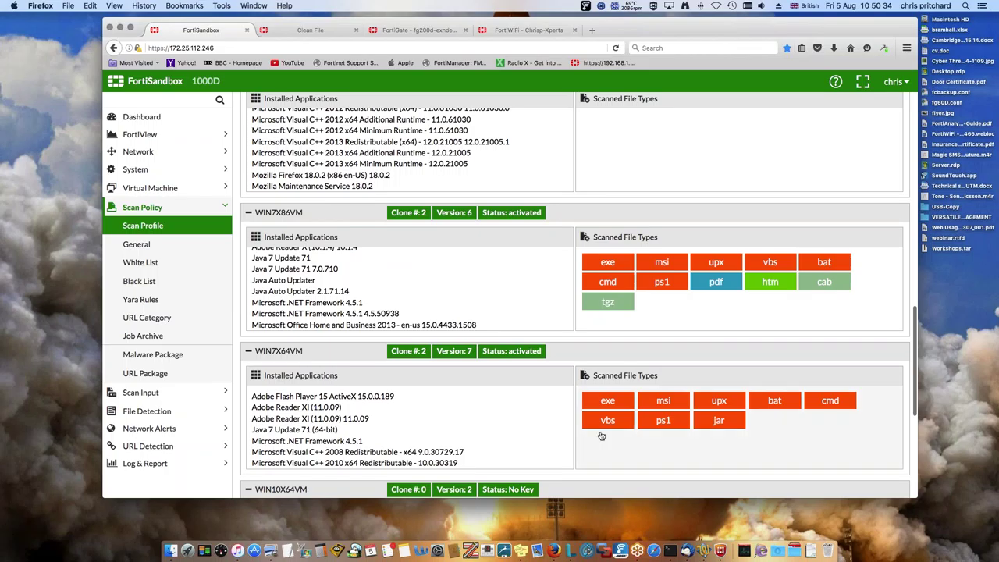
scroll(601, 435, "down", 2)
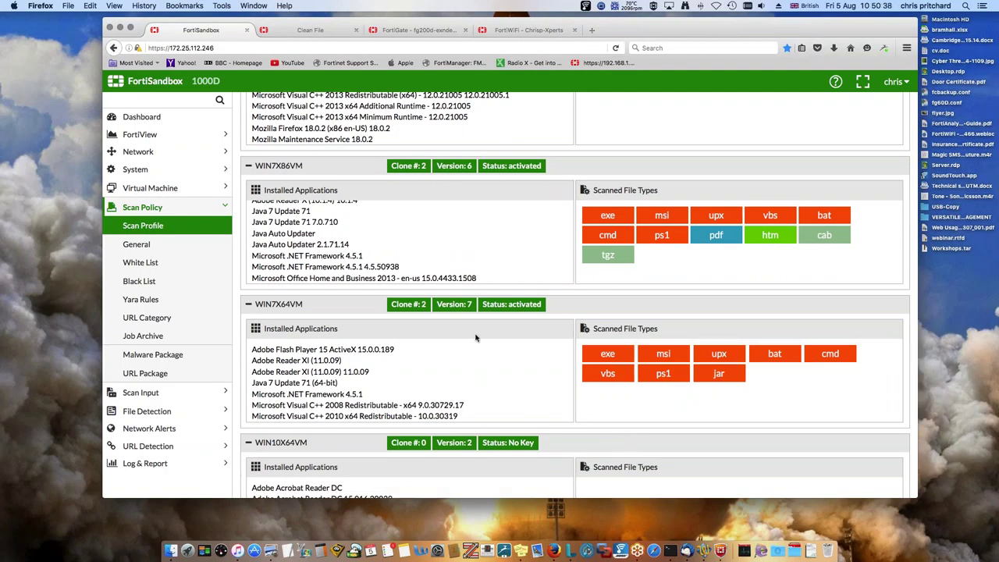
scroll(286, 267, "up", 3)
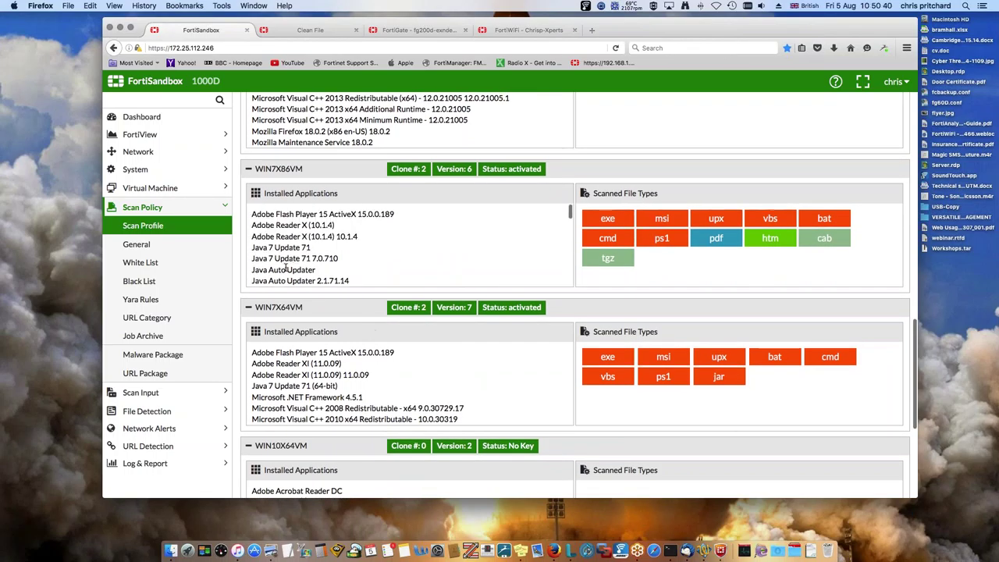
- Review the scan policy's general options, including the port3 gateway for virtual machine access to the external network
left_click(135, 243)
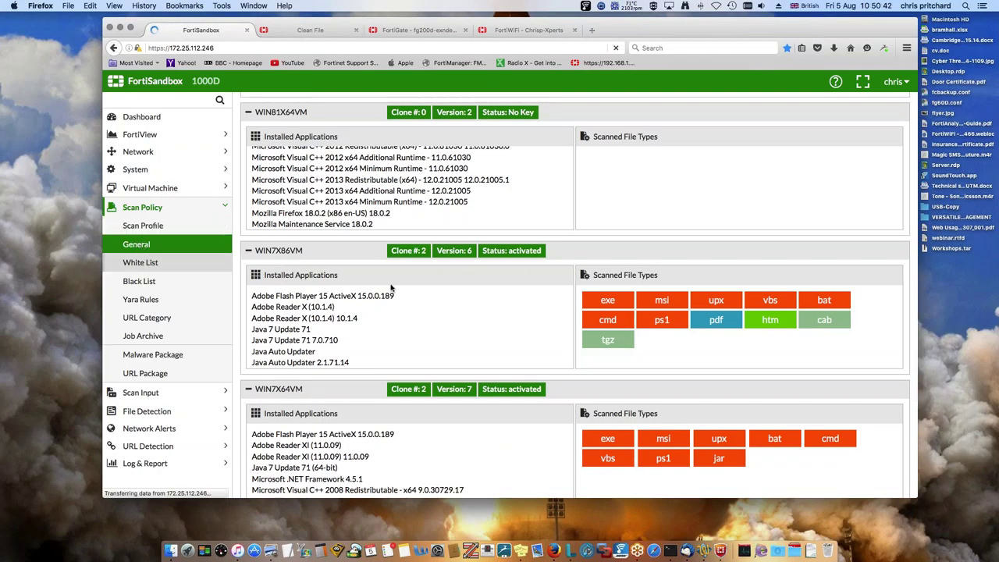
scroll(500, 239, "down", 1)
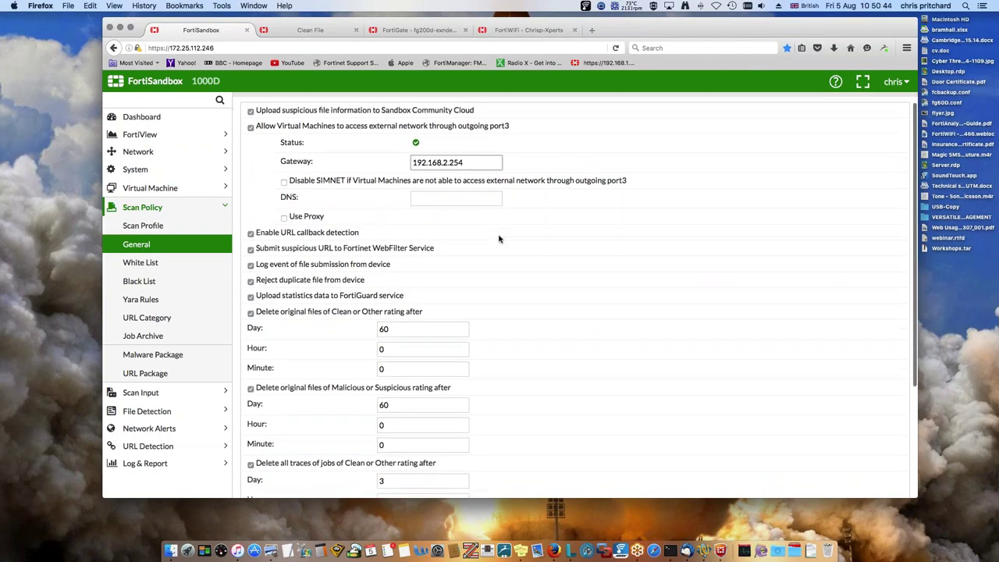
scroll(500, 239, "up", 1)
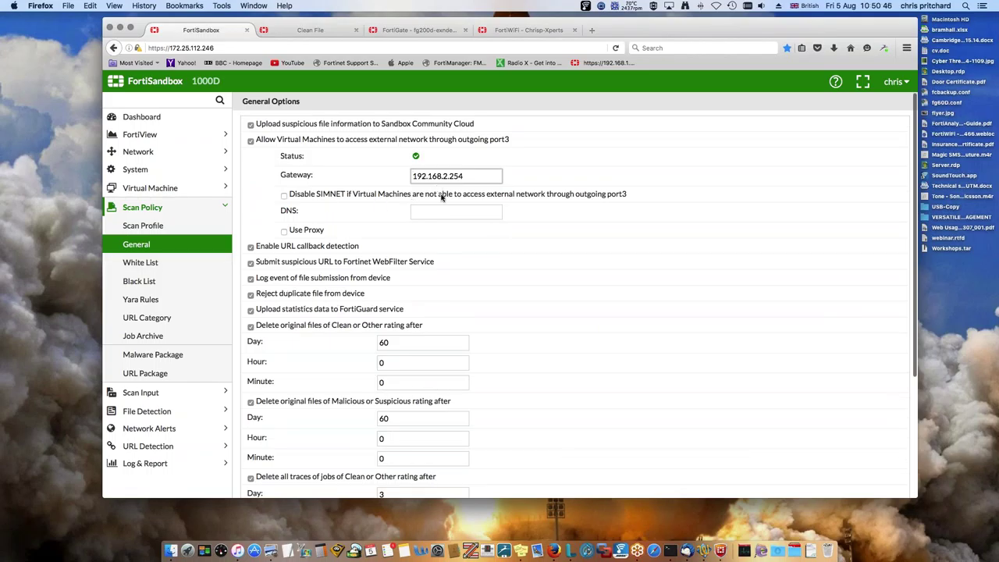
left_click_drag(474, 177, 398, 176)
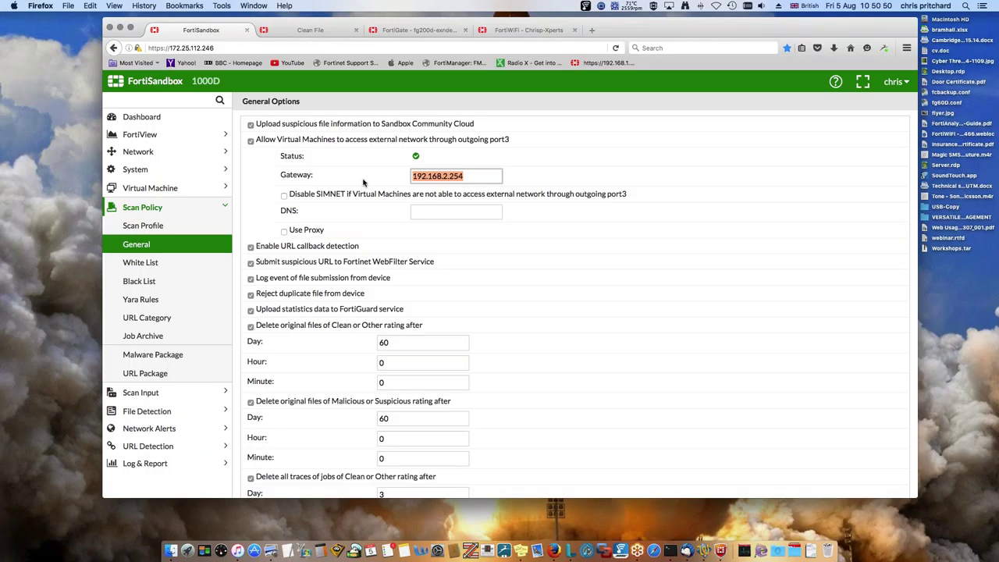
scroll(421, 178, "down", 1)
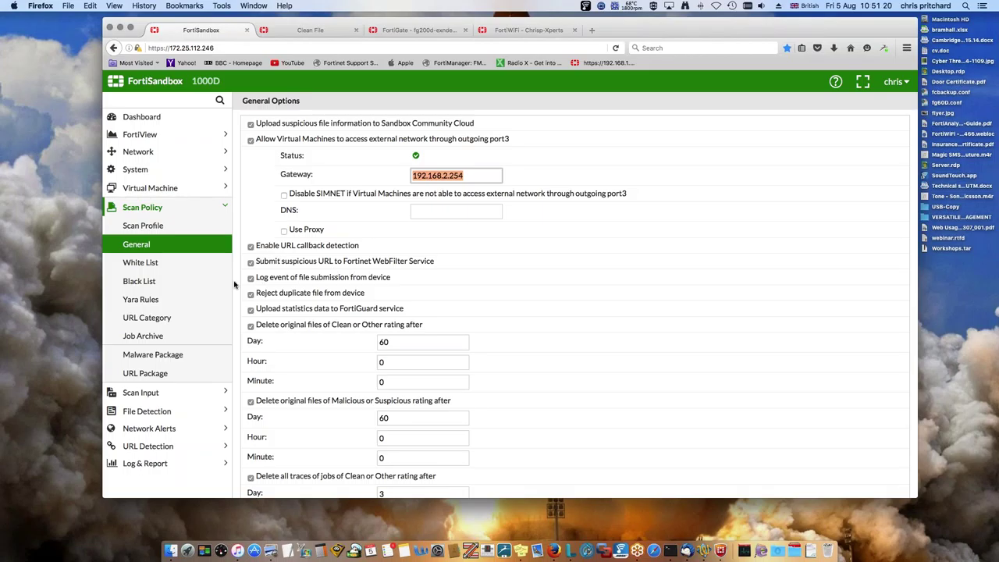
- Check the hash types offered for a white list upload and set the white list type to Domain
left_click(165, 267)
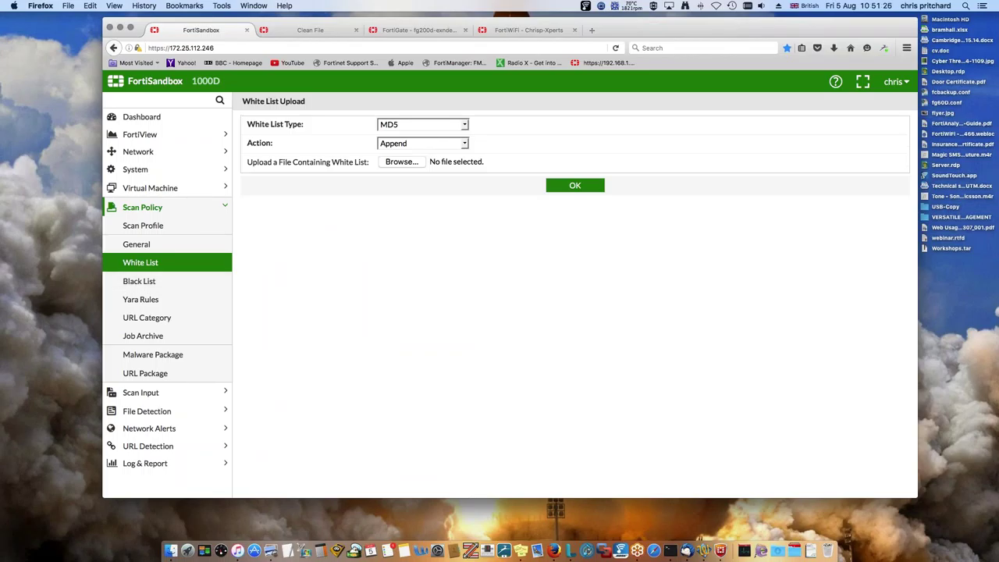
left_click(393, 128)
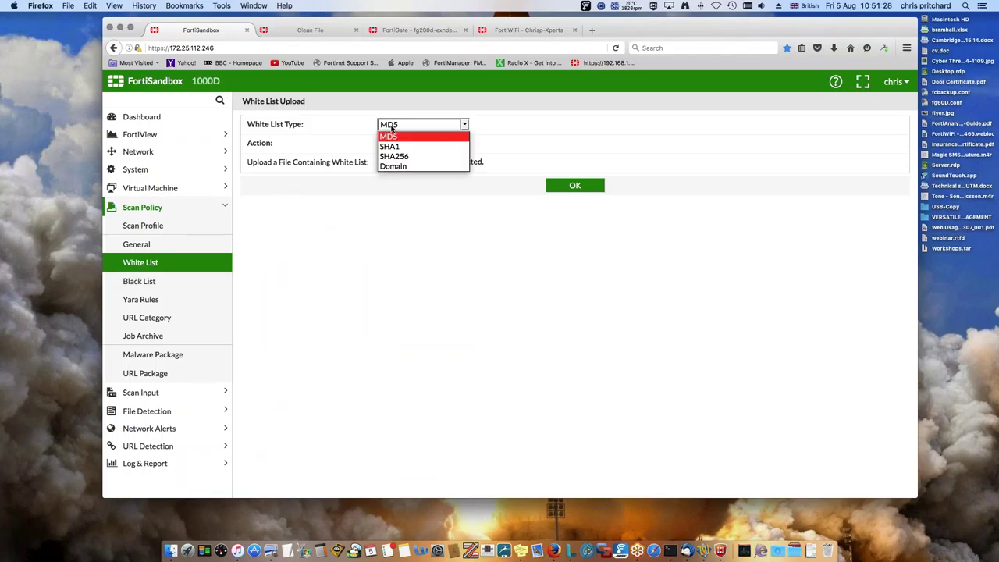
left_click(392, 128)
left_click(392, 128)
left_click(413, 166)
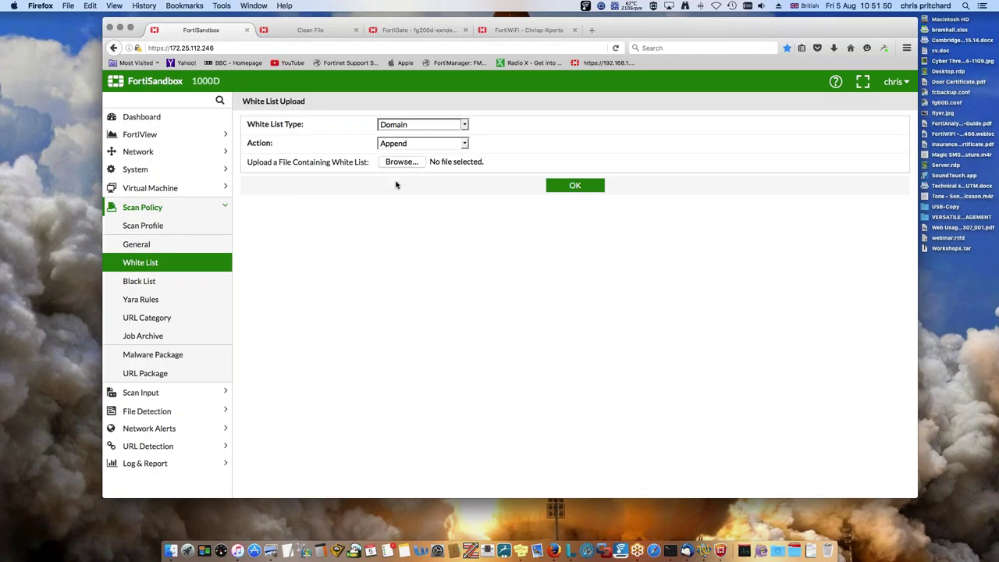
- Open the black list upload settings and set the black list type to Domain
left_click(164, 282)
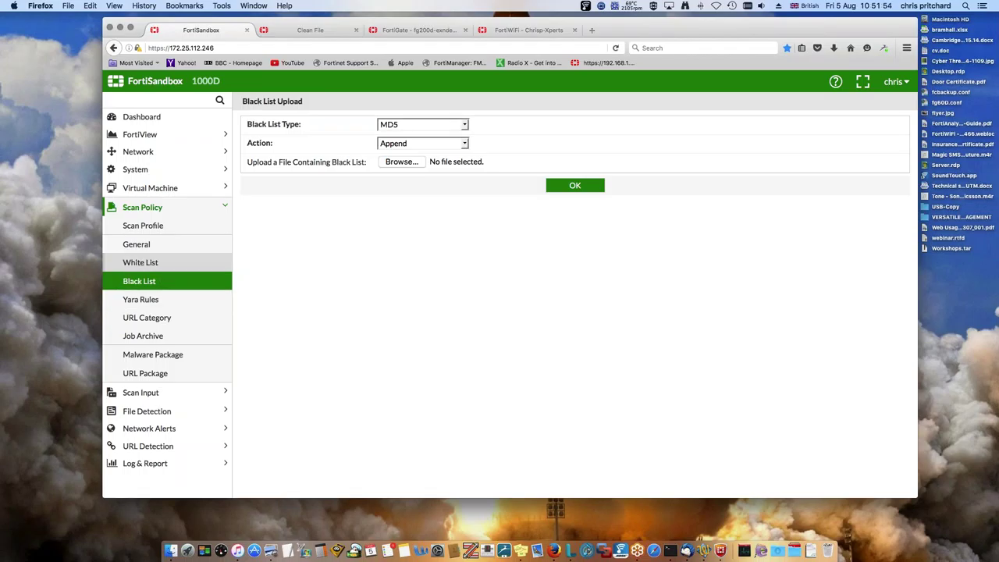
left_click(397, 125)
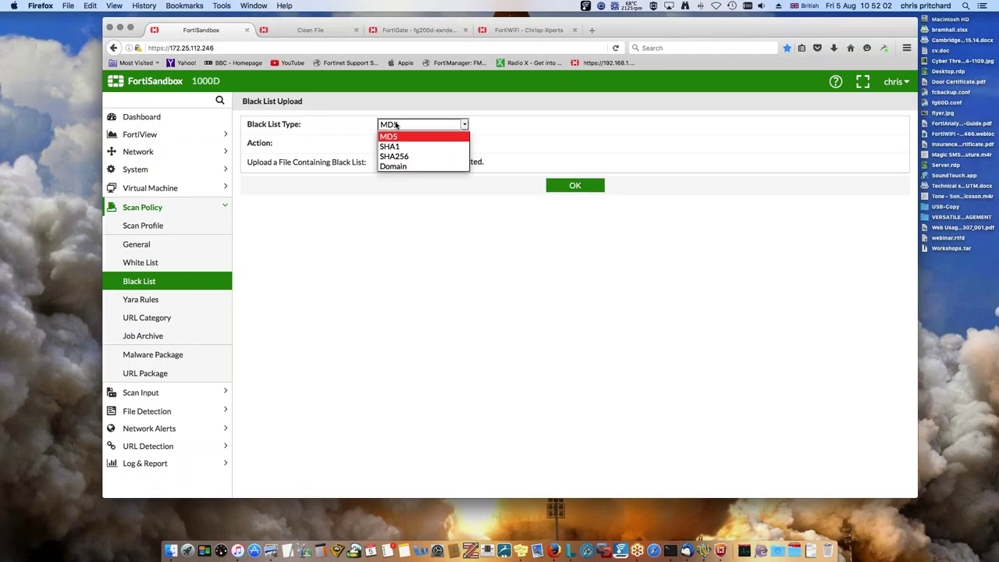
left_click(398, 167)
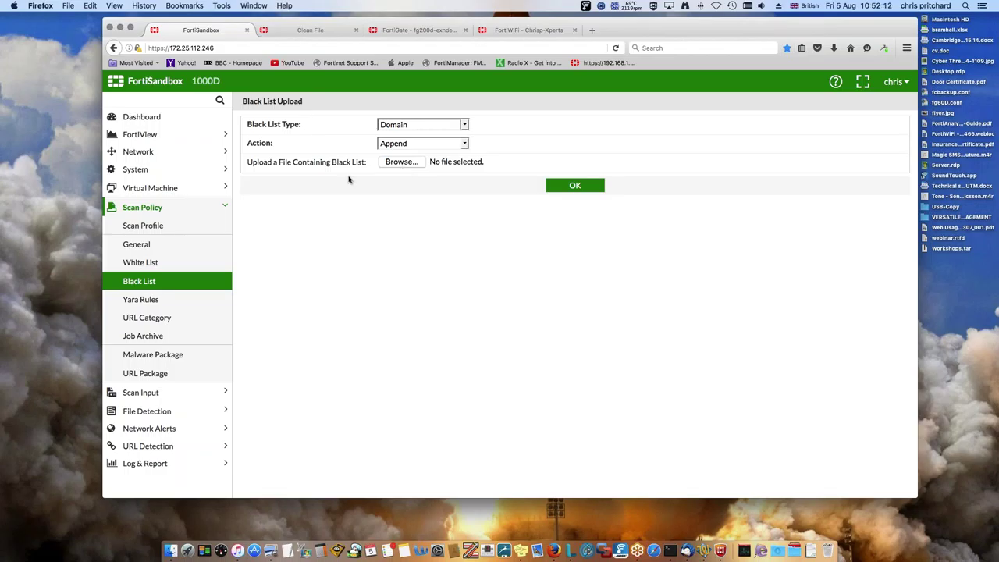
- Review the scan policy's Yara rules, benign URL categories, job archive, malware package and URL package settings
left_click(190, 298)
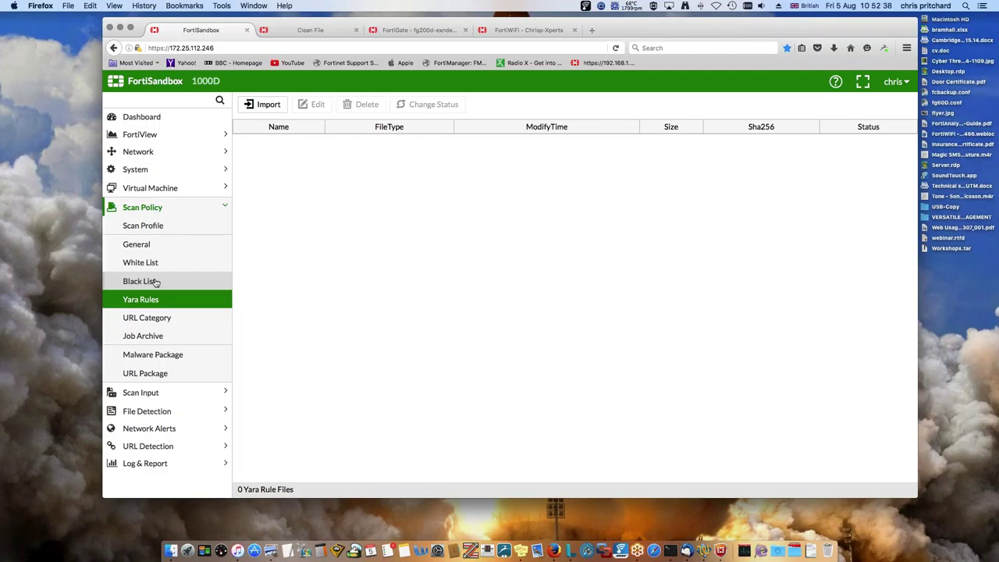
left_click(154, 321)
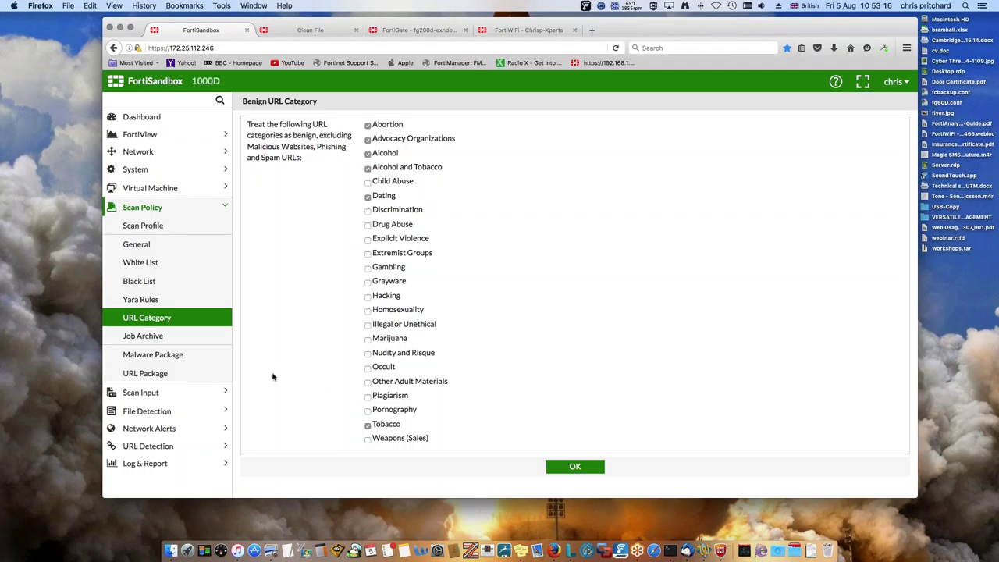
left_click(160, 337)
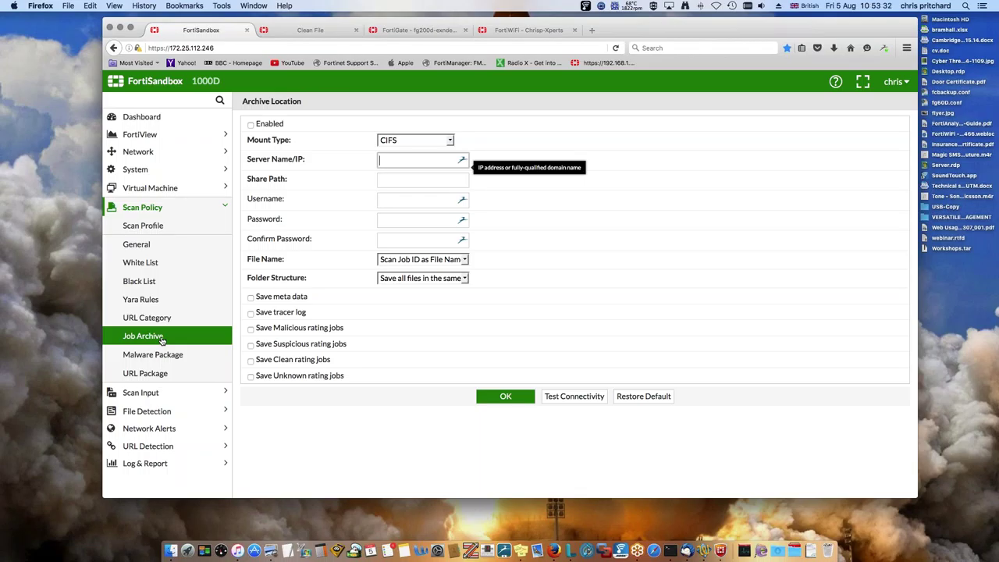
left_click(160, 355)
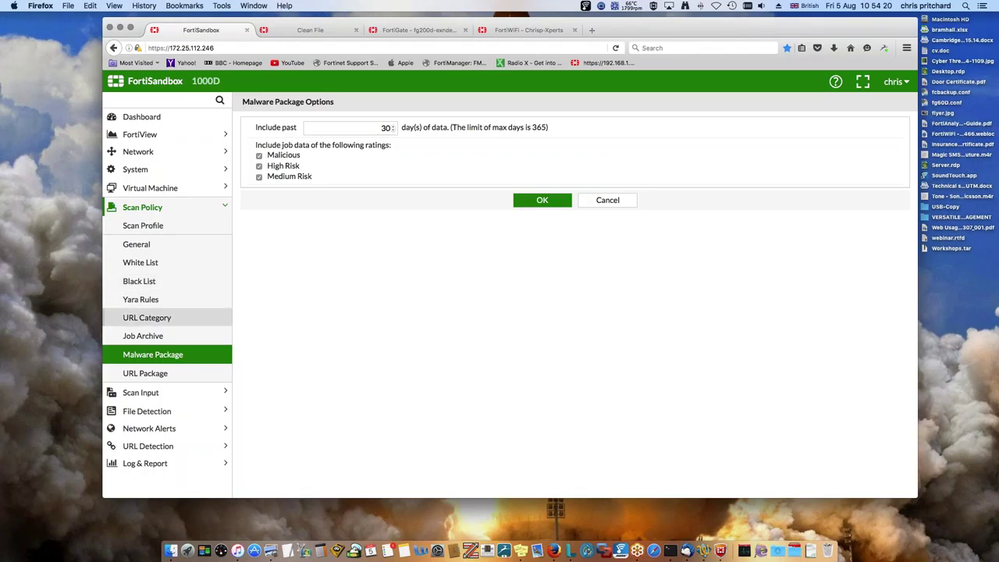
left_click(145, 373)
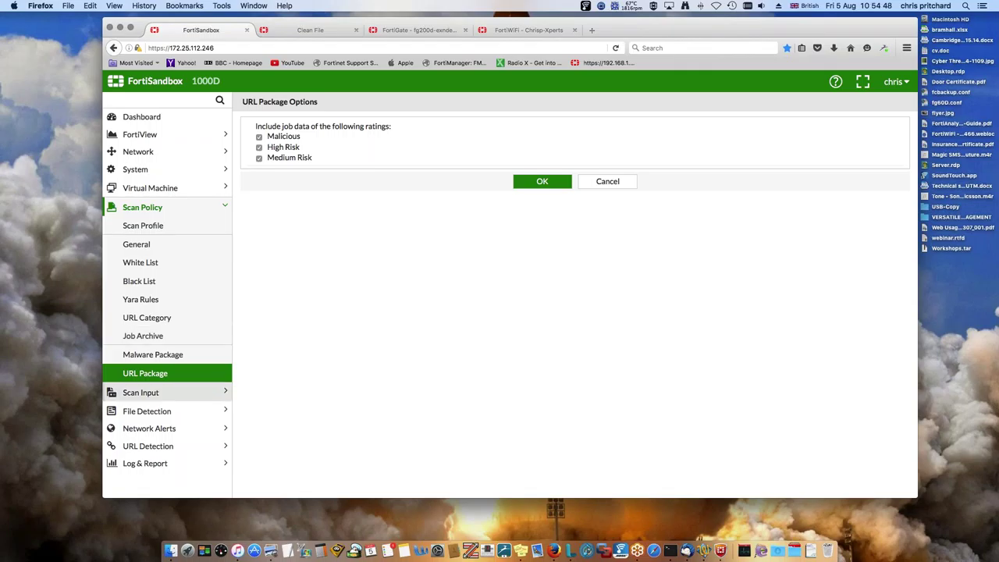
- Submit FortiAnalyzer-5.2.4-Administration-Guide.pdf from the Desktop folder as a new on-demand file scan
left_click(141, 392)
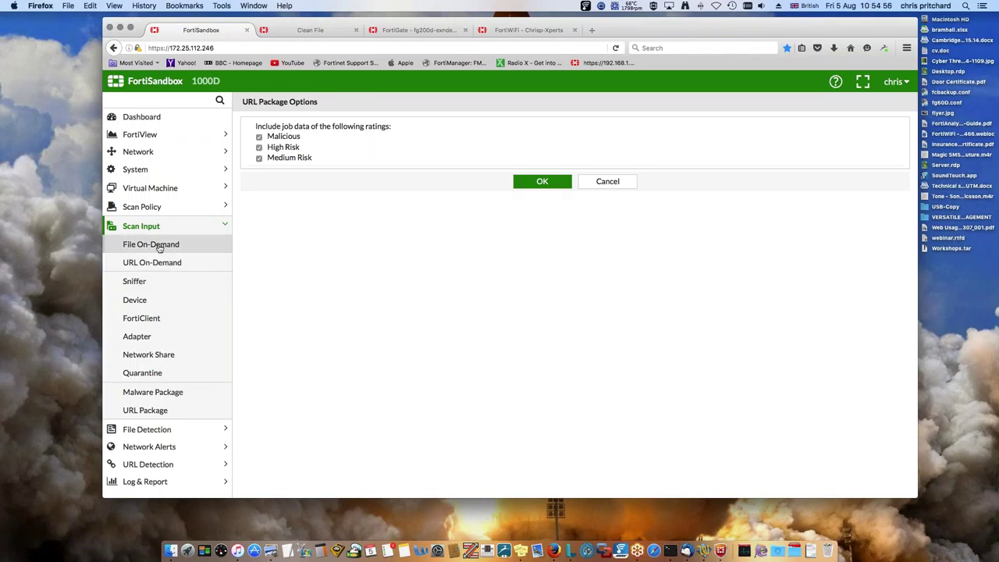
left_click(156, 244)
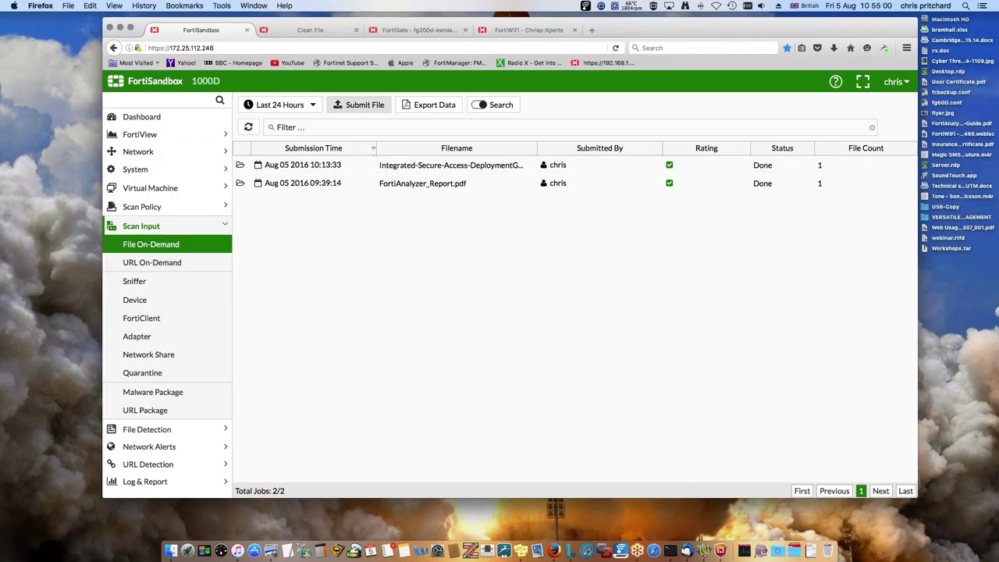
left_click(364, 105)
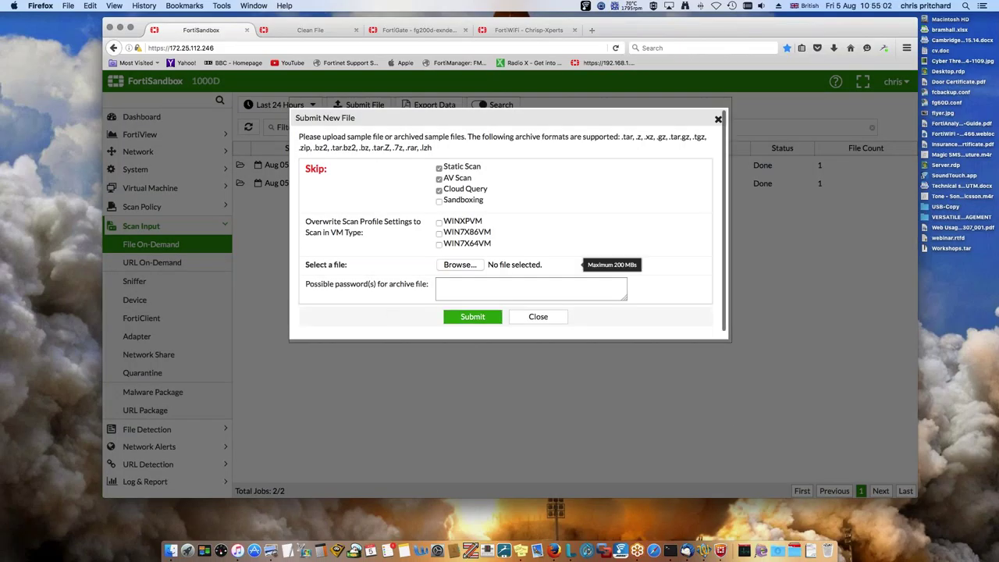
left_click(472, 318)
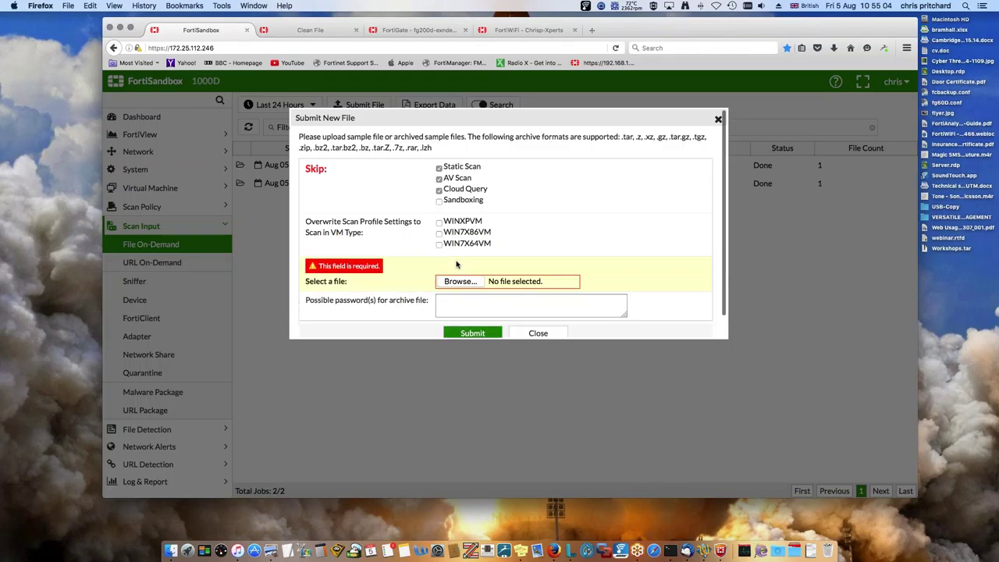
left_click(460, 282)
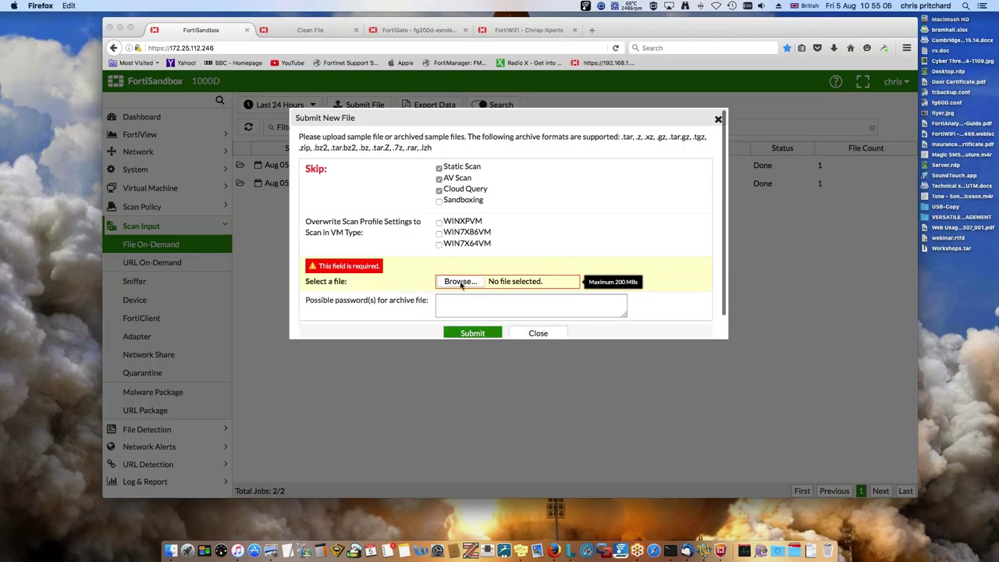
key("super+shift+d")
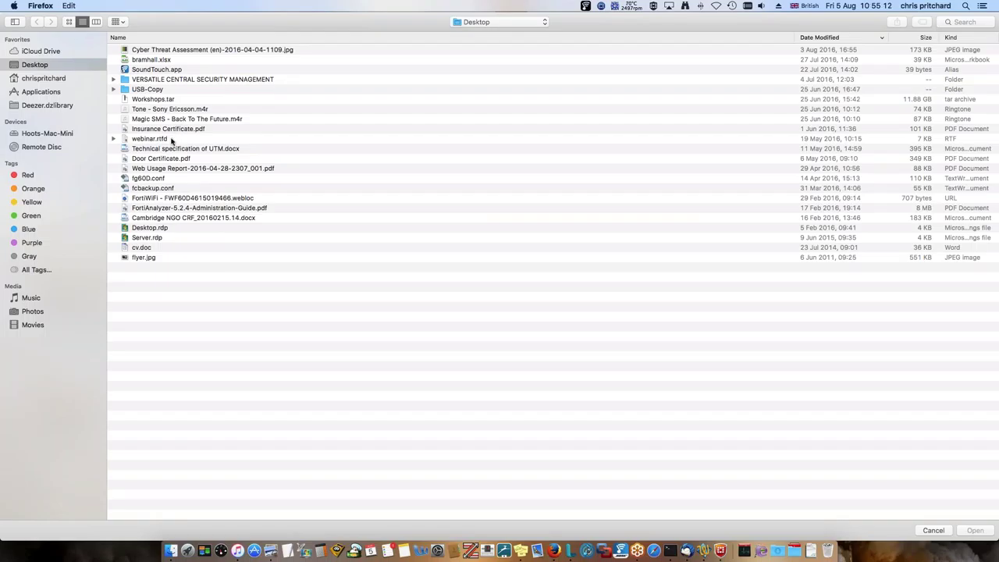
left_click(176, 209)
double_click(175, 209)
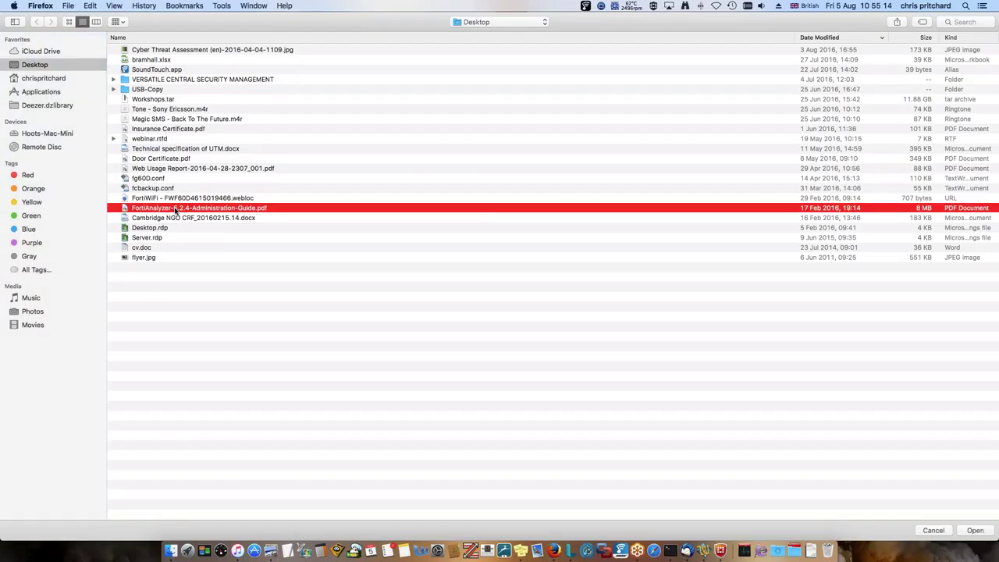
left_click(472, 333)
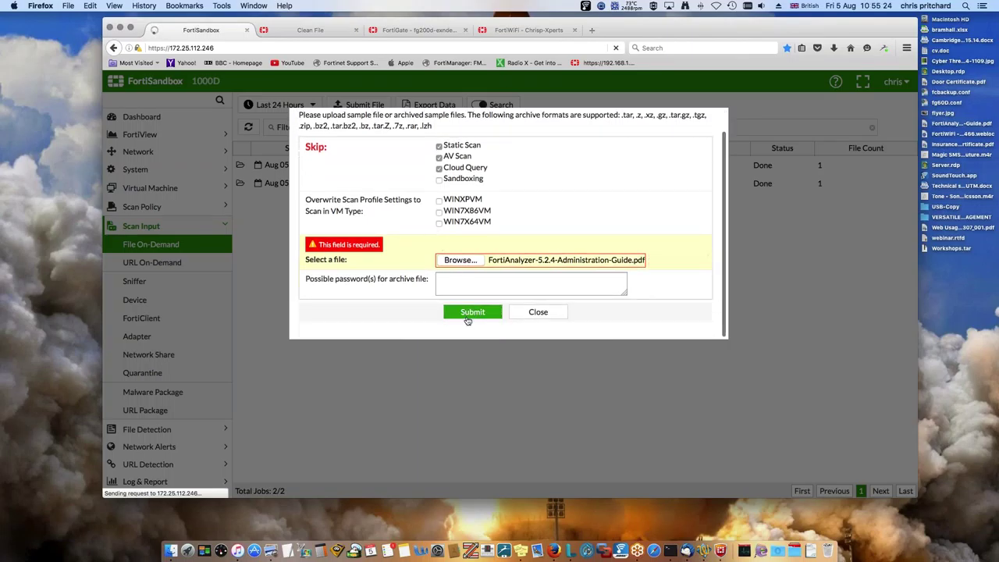
- Try to submit another file from the Desktop folder as an on-demand scan, and close the submission form
left_click(459, 262)
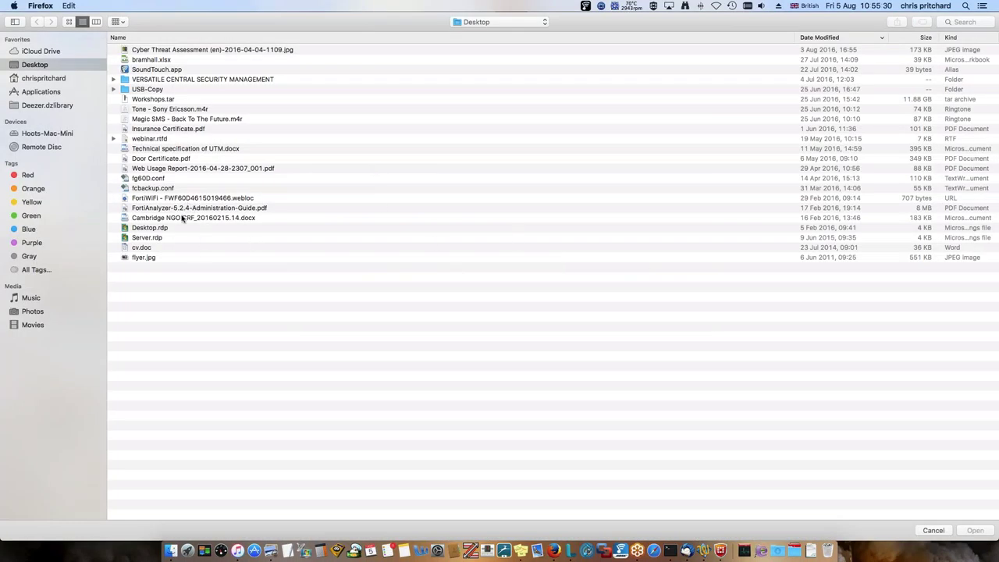
double_click(182, 220)
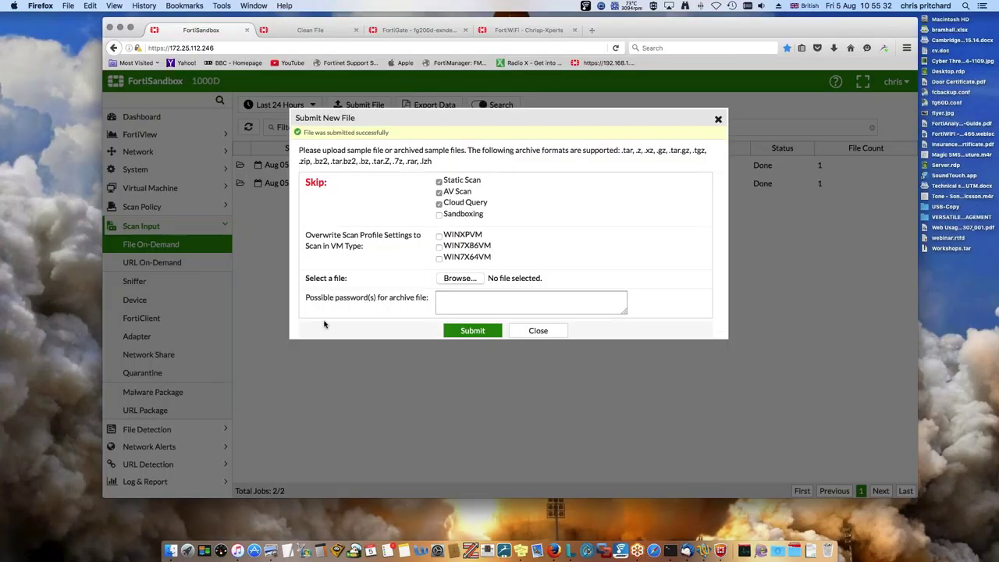
left_click(482, 334)
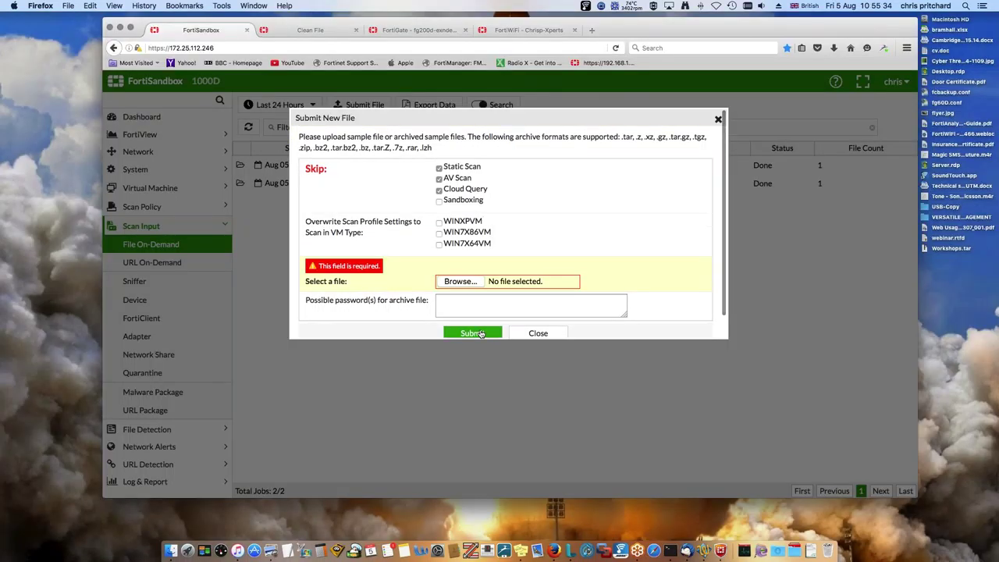
left_click(539, 334)
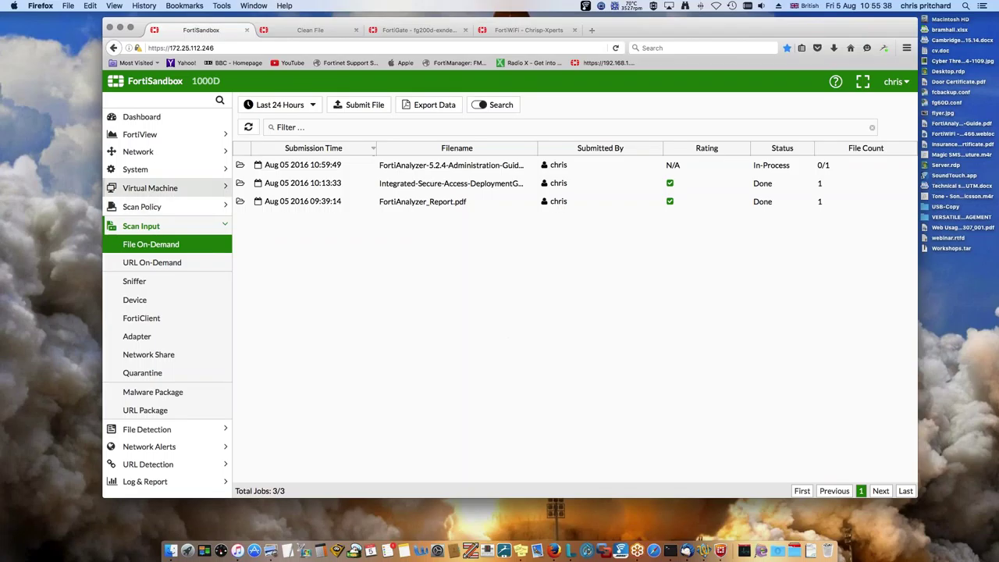
- Check the virtual machine images and the scan progress of the submitted file in the VM status
left_click(159, 188)
left_click(155, 207)
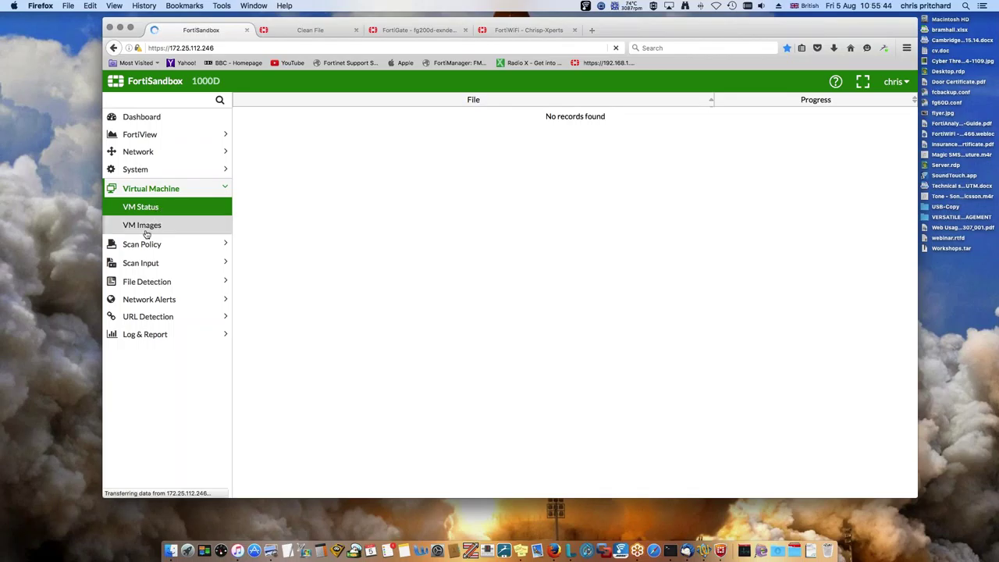
left_click(143, 225)
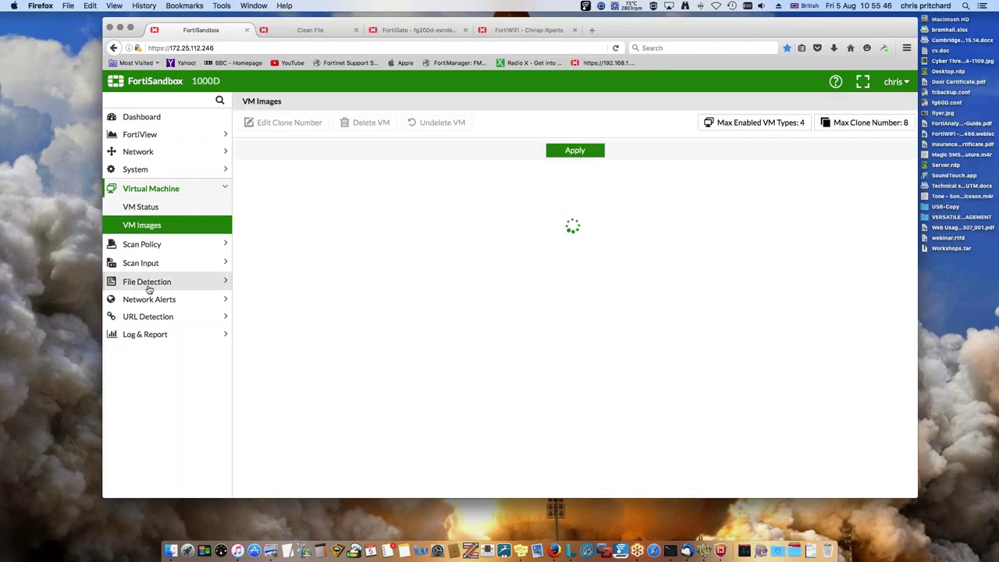
left_click(147, 209)
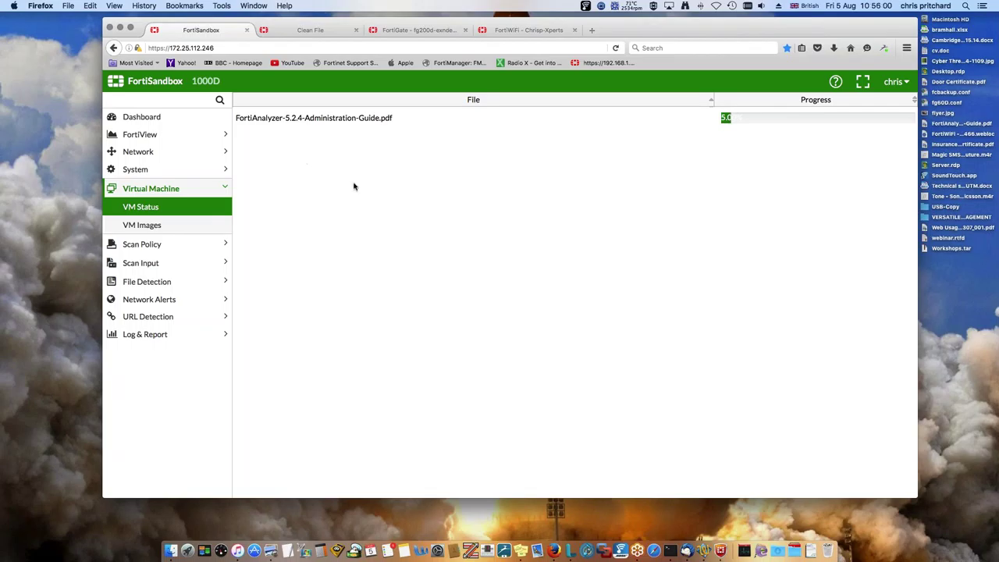
- Review the depth, timeout, VM type and direct URL options for an on-demand URL submission, and close the form without submitting
left_click(179, 262)
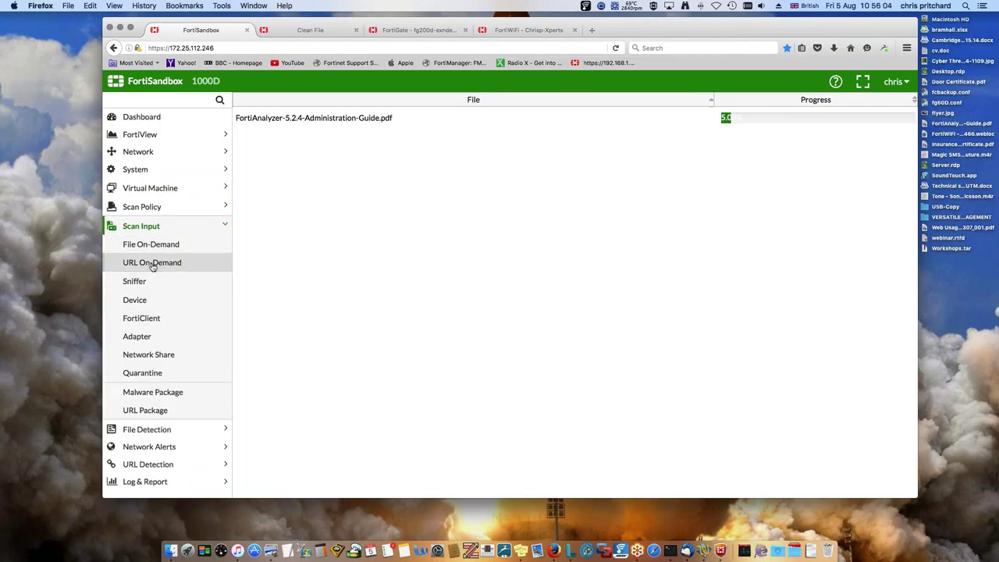
left_click(152, 264)
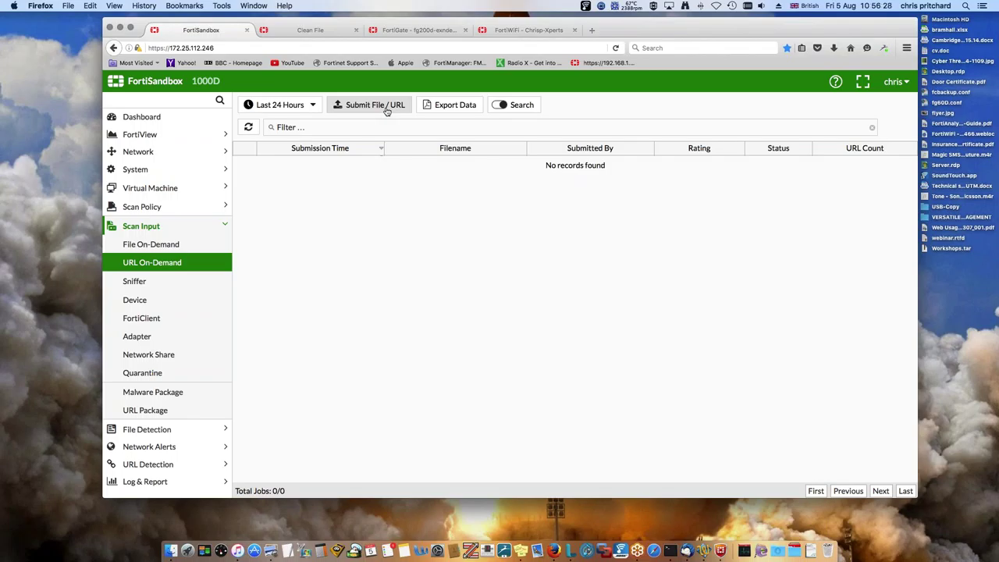
left_click(386, 111)
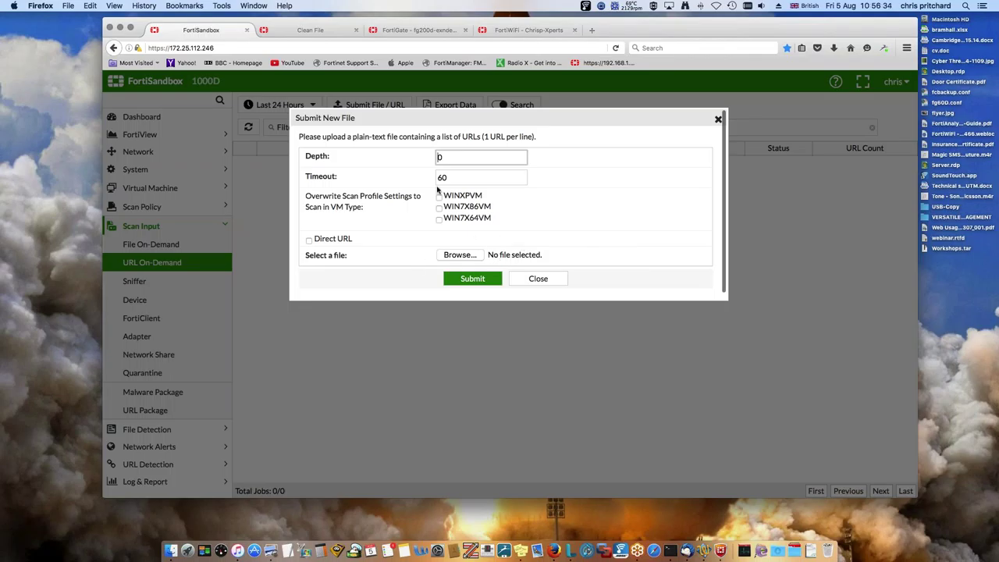
double_click(436, 156)
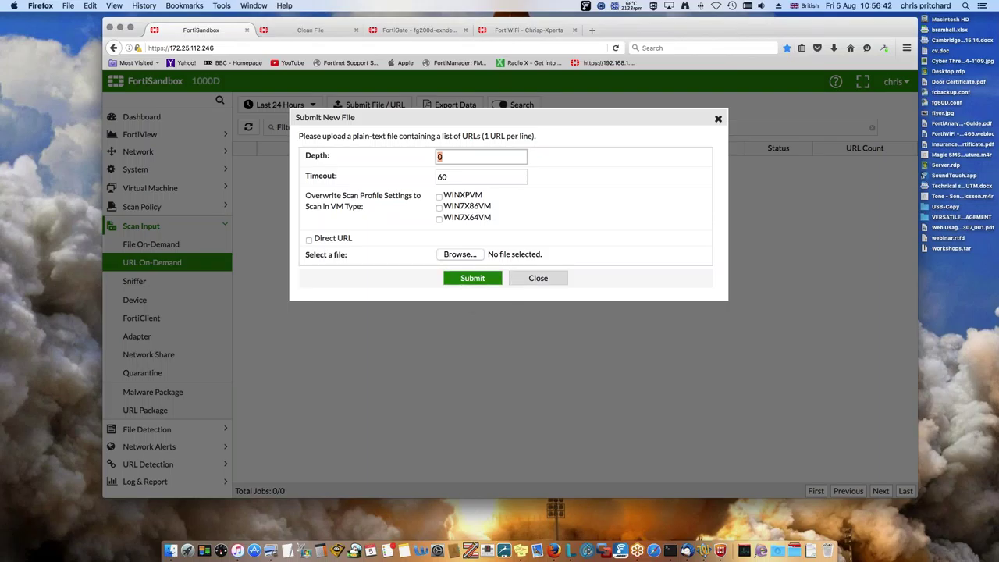
left_click(544, 280)
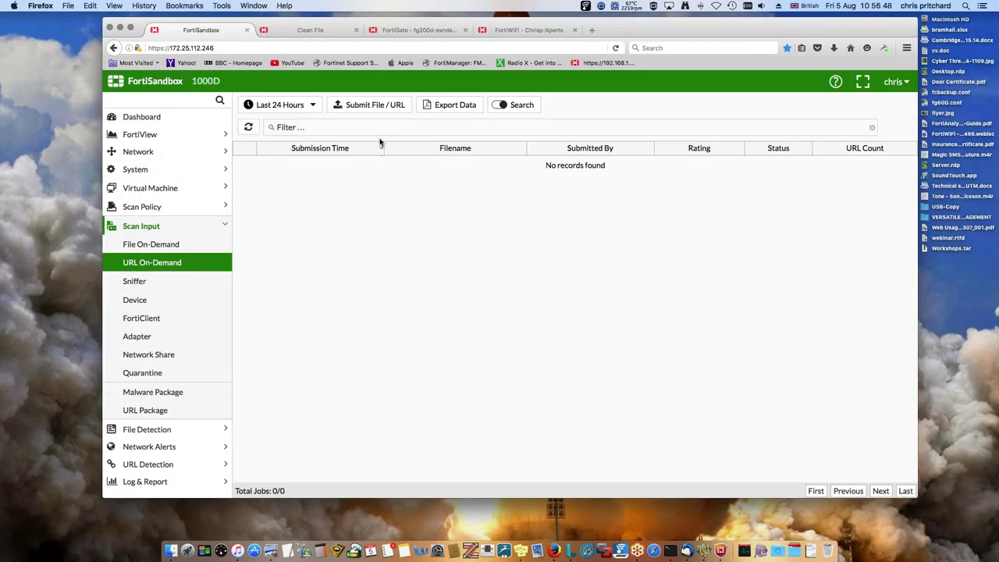
- Review the sniffer settings and the device and FortiClient lists under the scan input settings
left_click(176, 281)
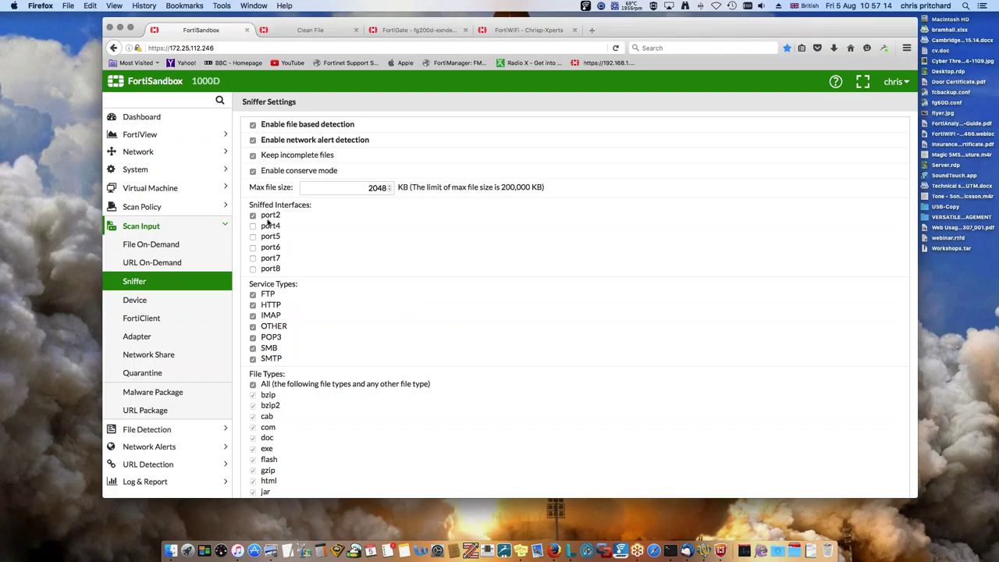
scroll(267, 223, "down", 1)
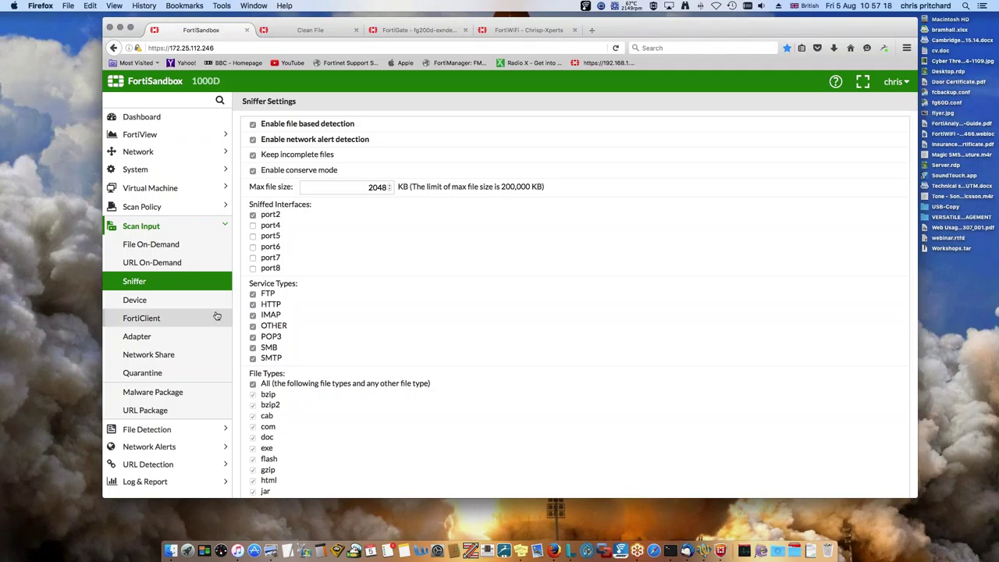
left_click(186, 303)
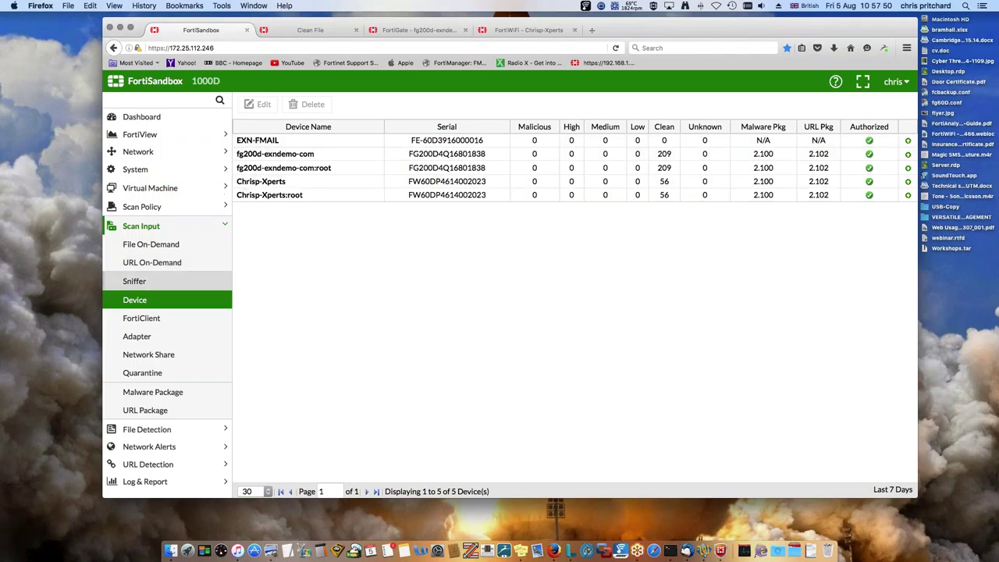
left_click(163, 319)
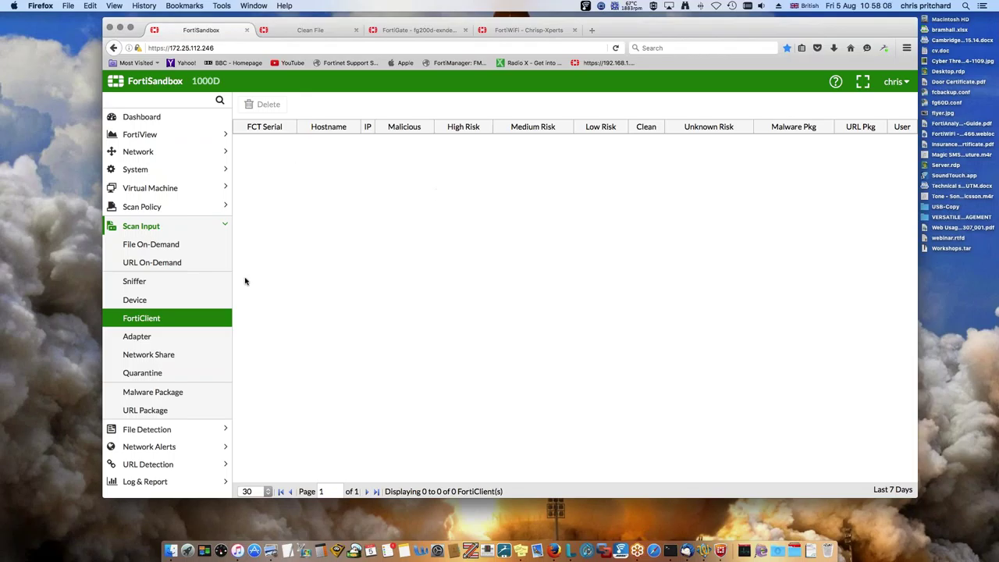
- Inspect the new adapter form for the Bit9 + CARBON BLACK vendor and cancel it without creating an adapter
left_click(164, 338)
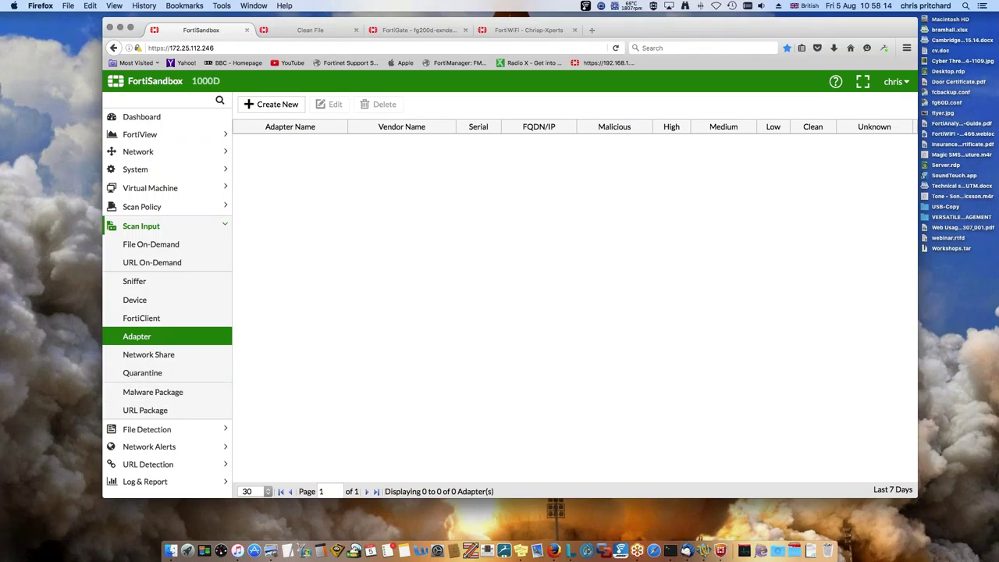
left_click(277, 104)
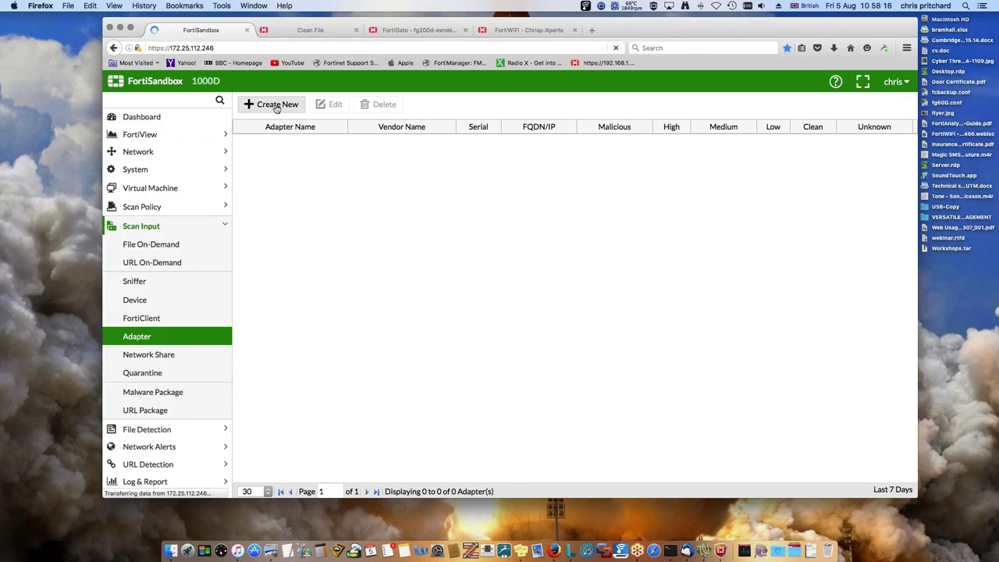
left_click(410, 142)
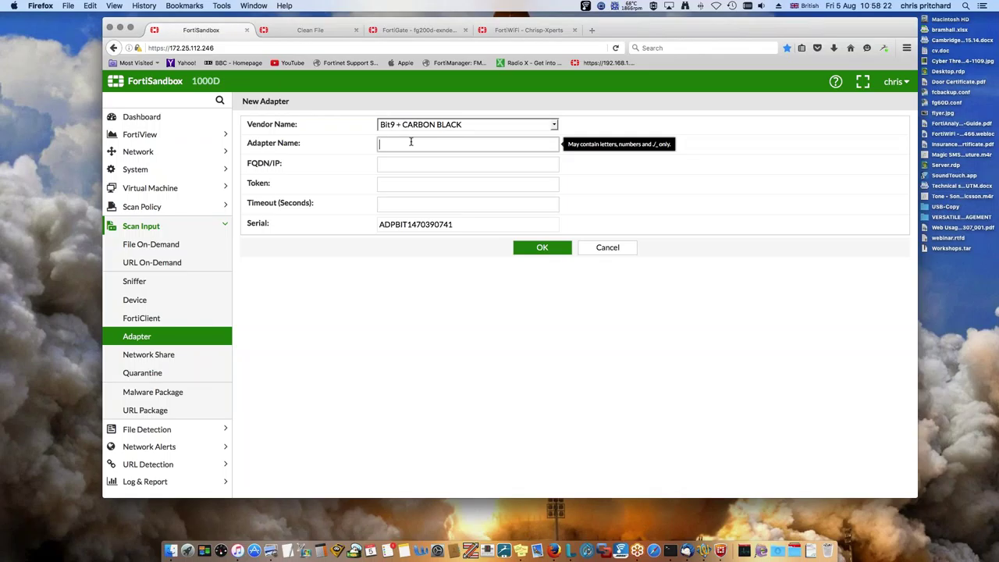
left_click(594, 246)
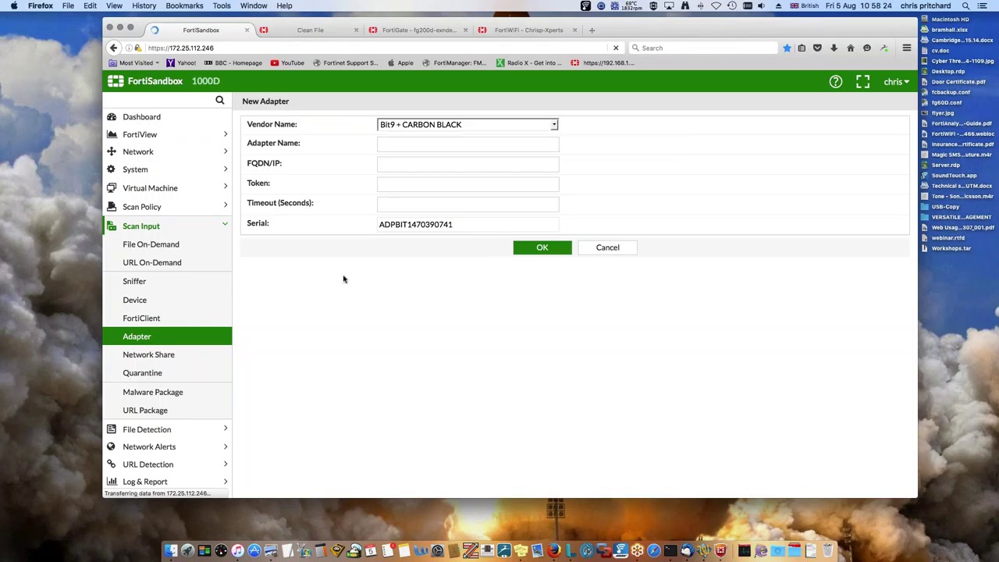
- Review the network shares, the new quarantine location form, and the released malware and URL packages of the scan input
left_click(164, 358)
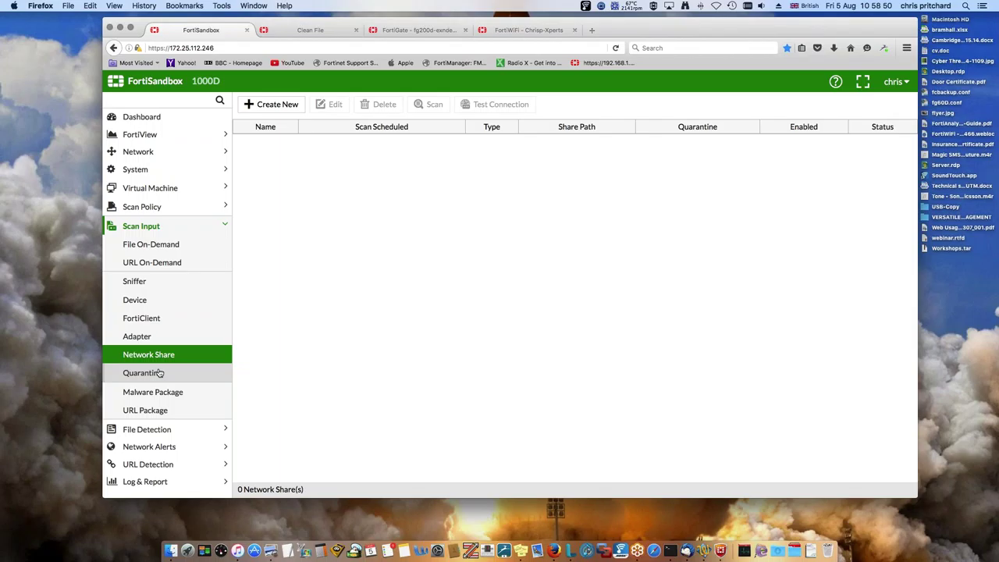
left_click(159, 374)
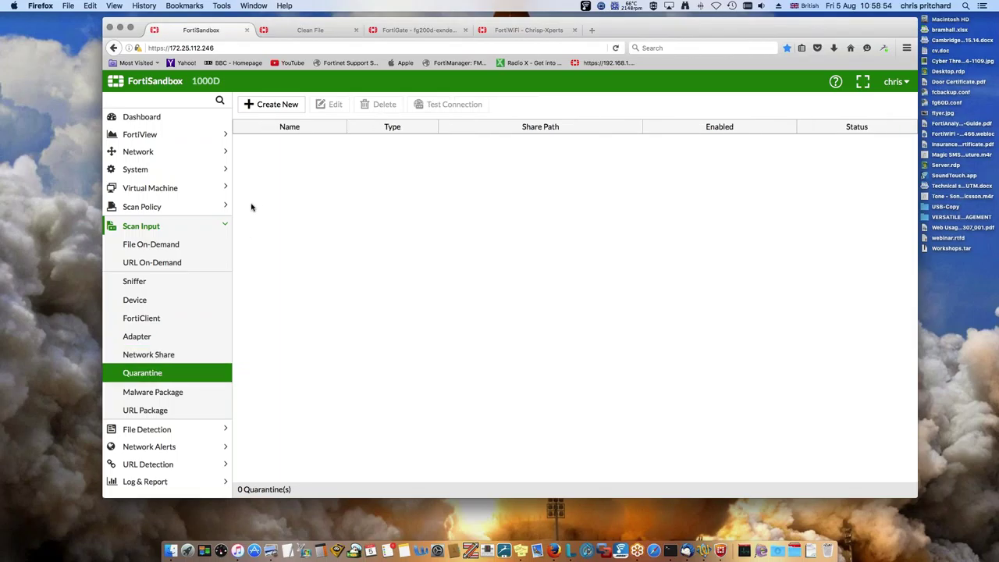
left_click(271, 104)
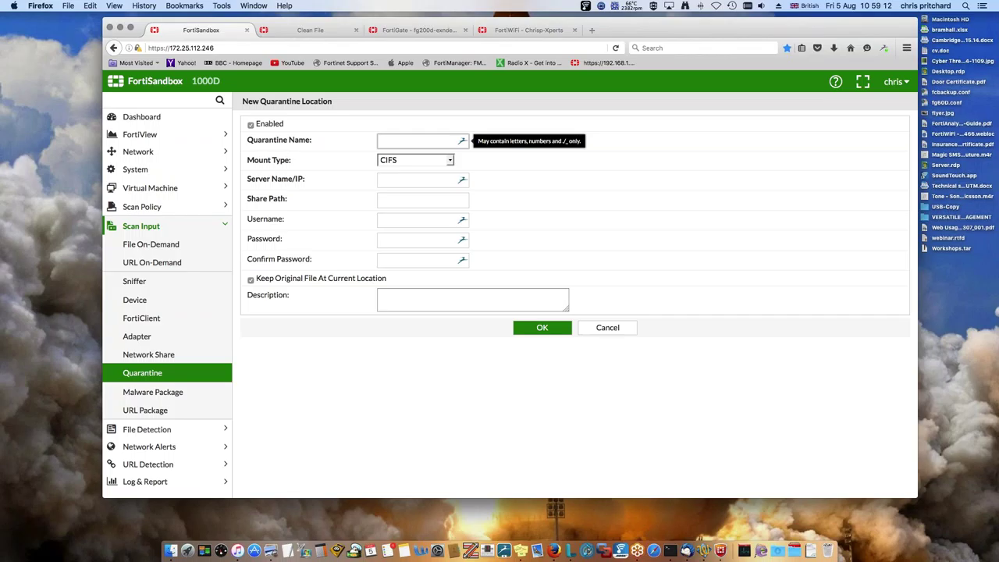
left_click(178, 392)
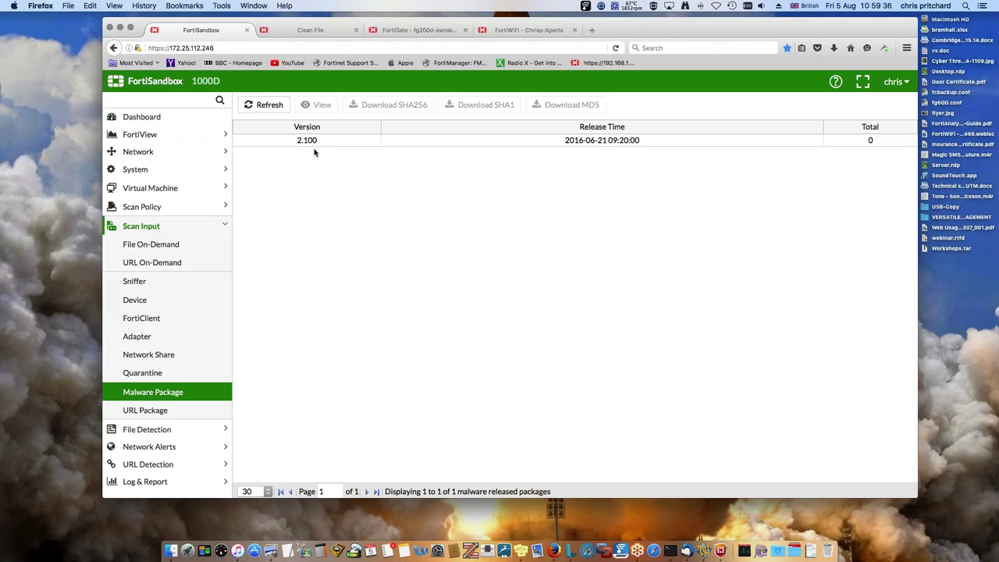
left_click(162, 410)
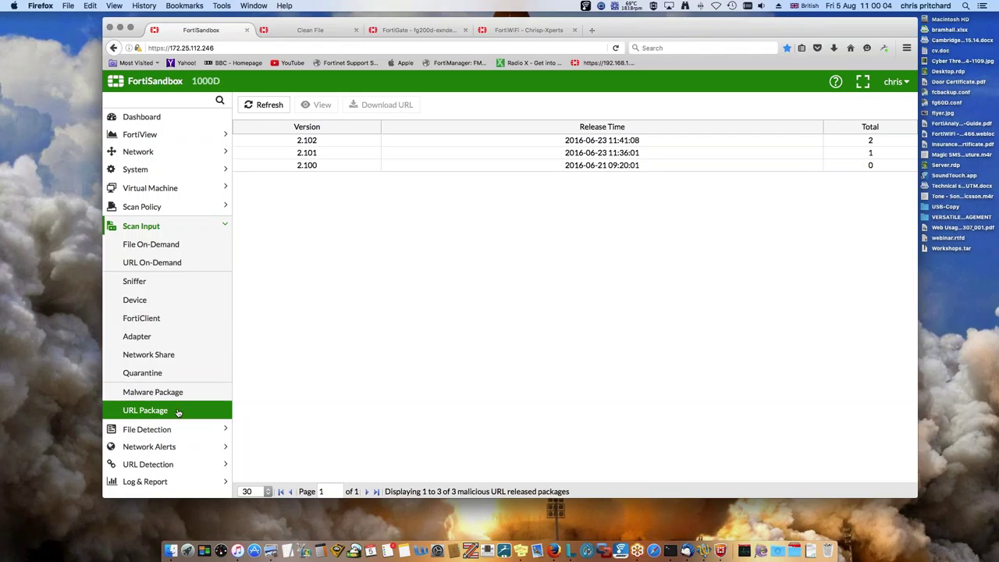
- Show the file detection summary report for the last 4 weeks
left_click(156, 429)
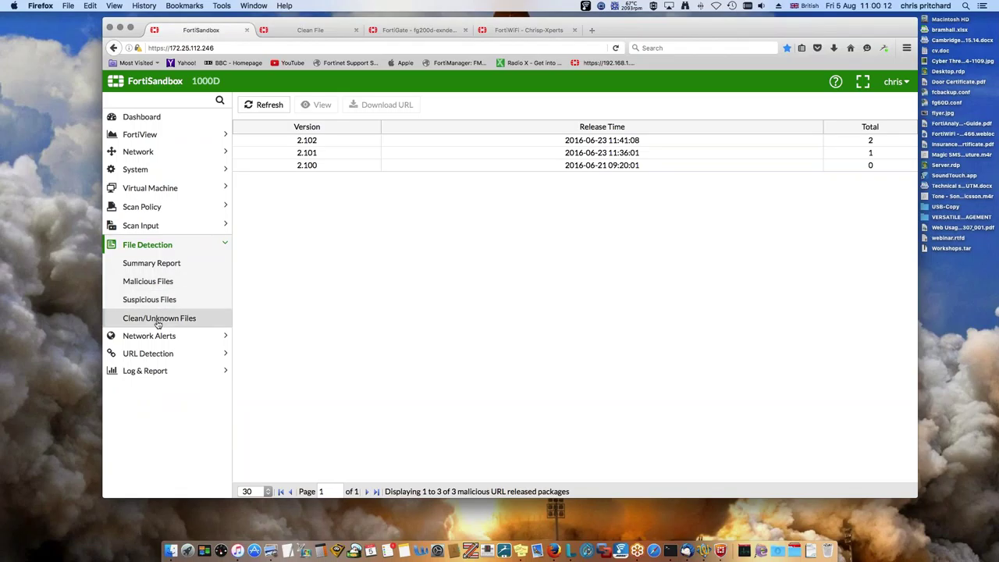
left_click(156, 270)
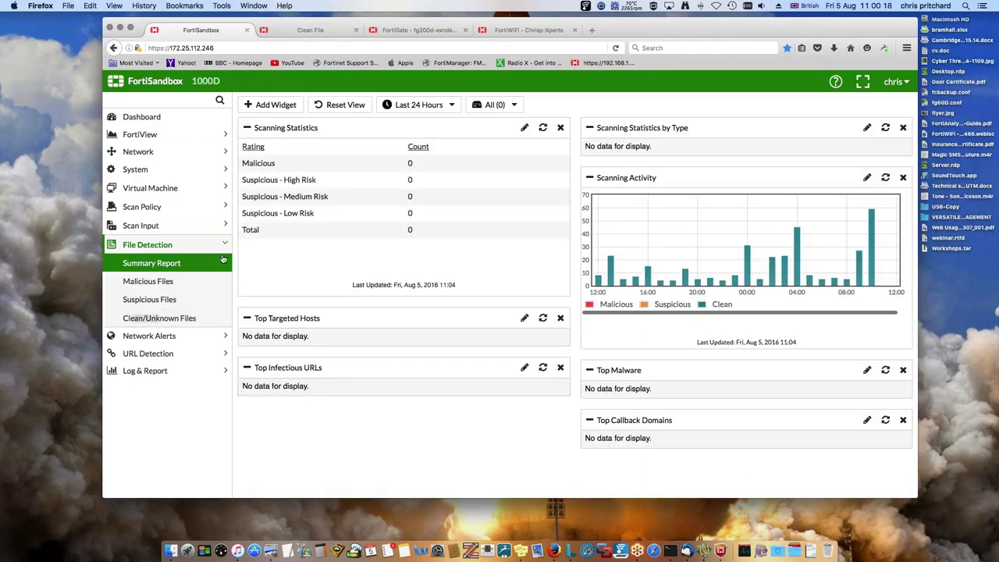
left_click(418, 104)
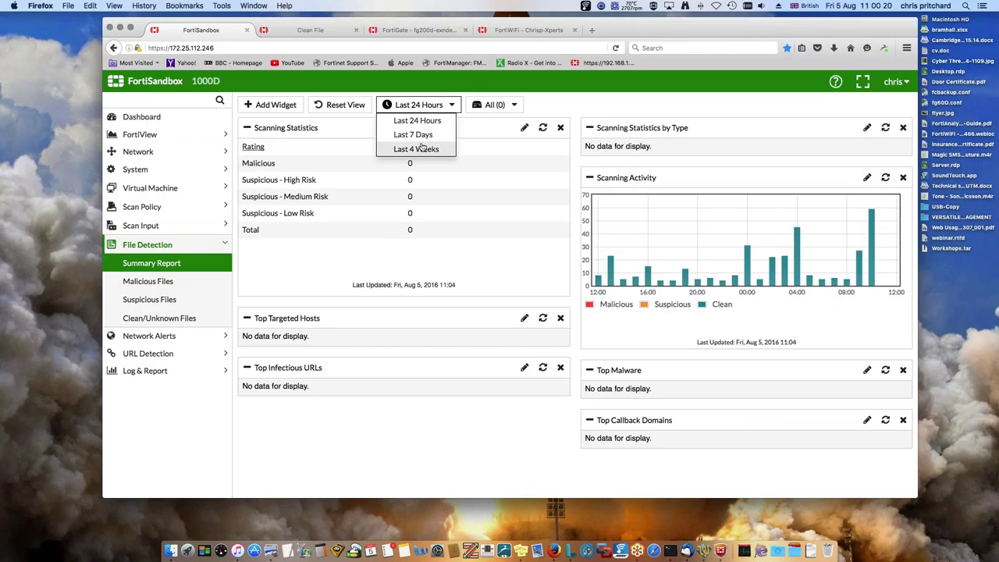
left_click(421, 148)
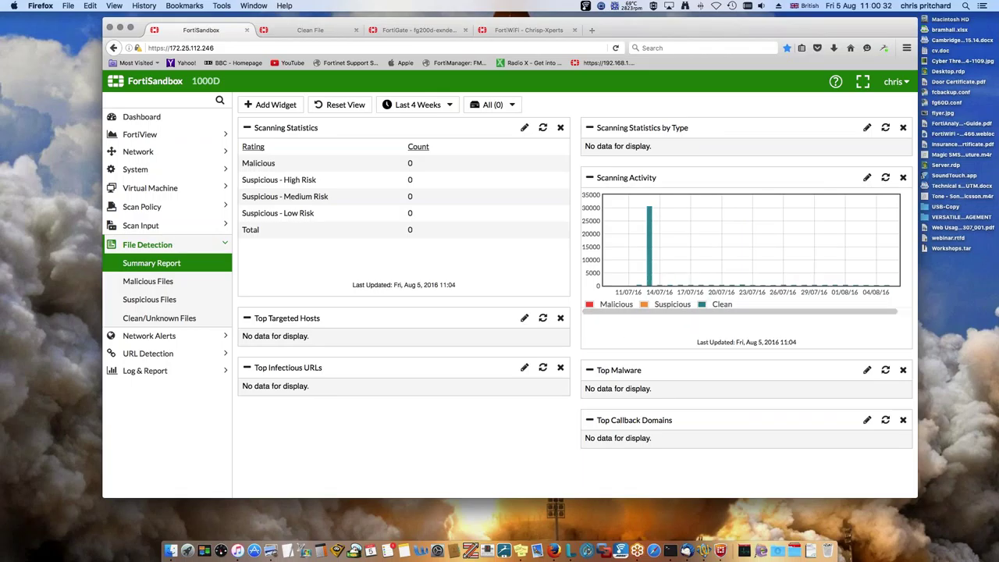
- Examine the malicious files list with its time range options, and the clean/unknown files list under file detection
left_click(159, 286)
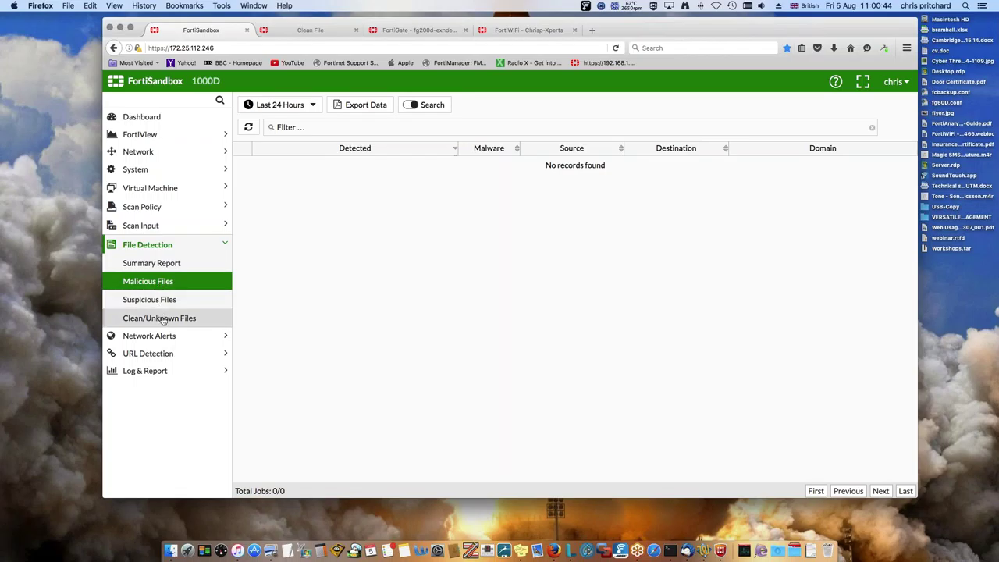
left_click_drag(163, 319, 213, 318)
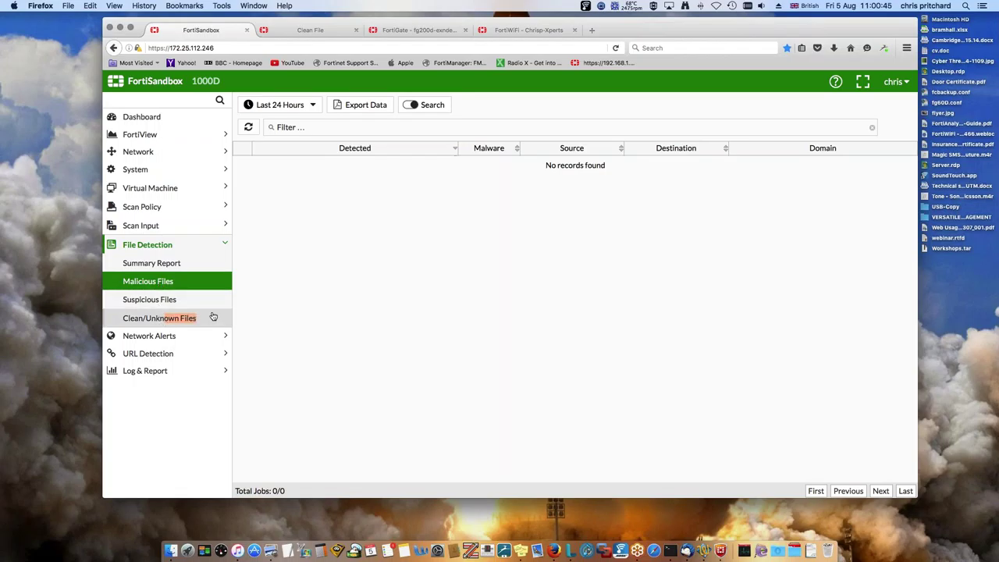
left_click(296, 107)
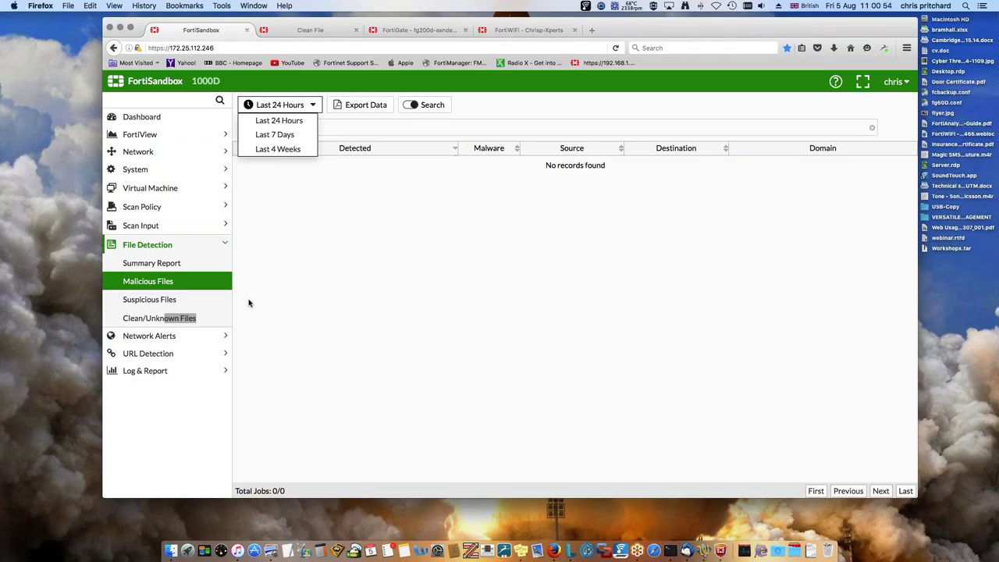
left_click(158, 319)
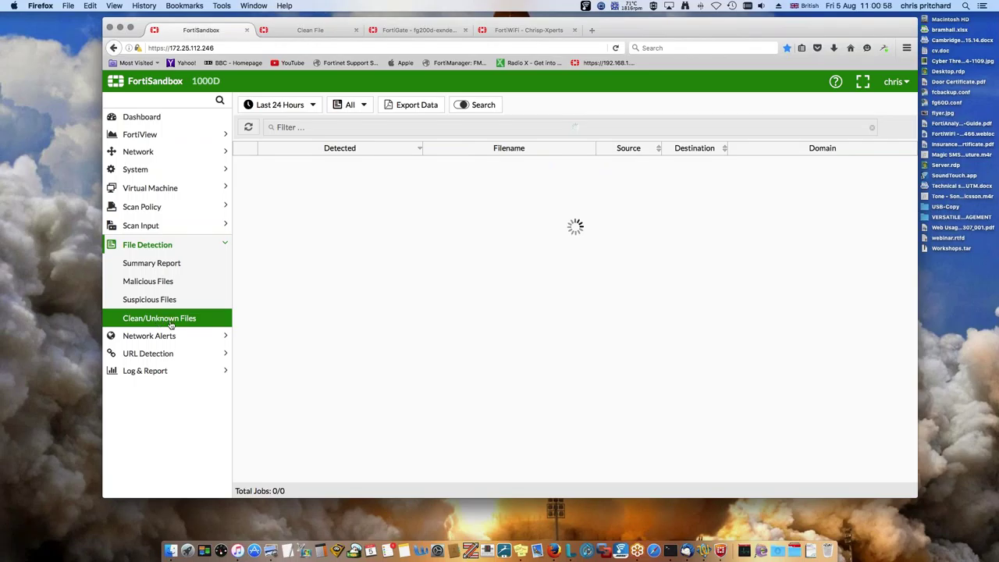
left_click(149, 336)
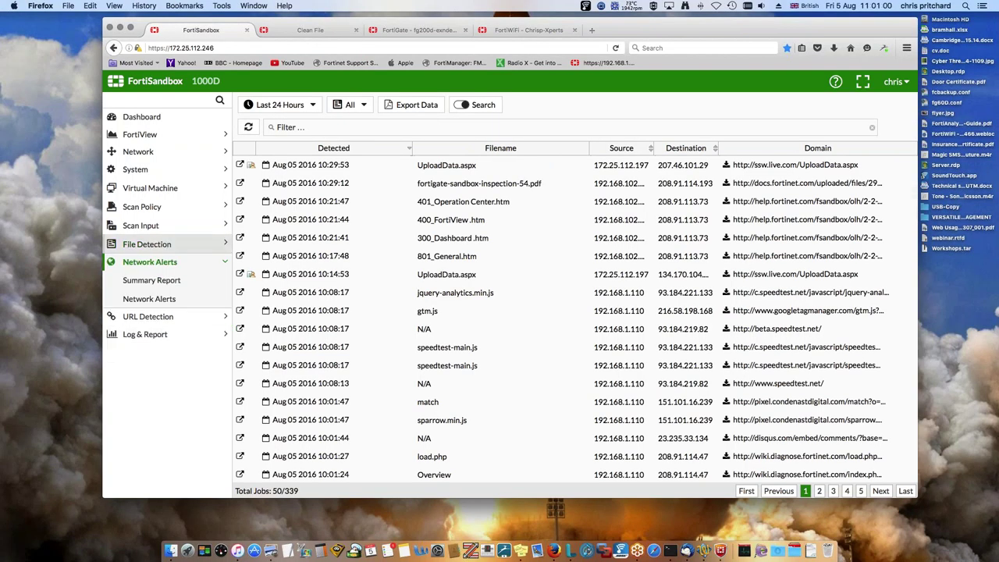
left_click(148, 244)
left_click(159, 318)
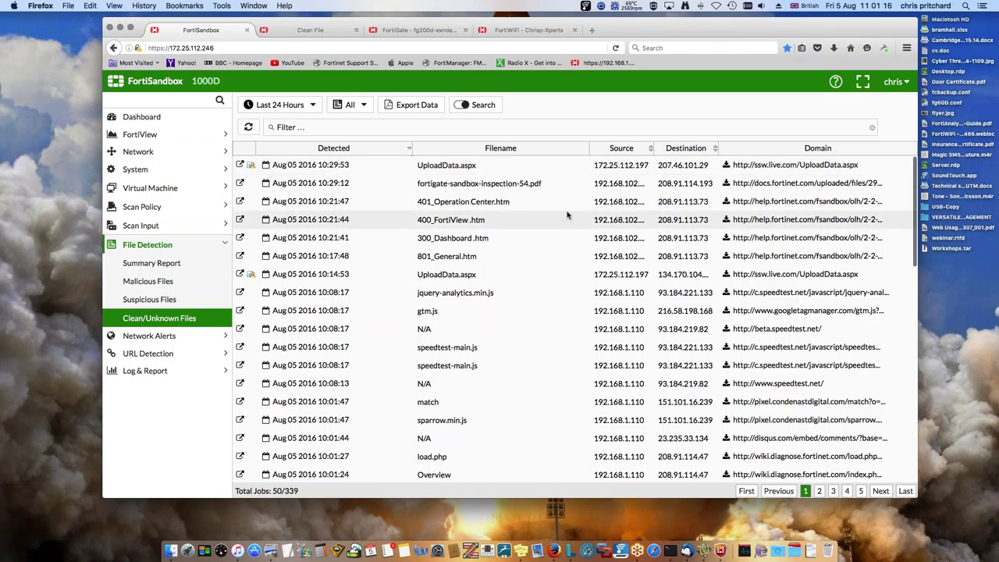
- Examine the details of the clean file 300_Dashboard .htm, including its full analysis page, and return to the clean/unknown files list
scroll(567, 215, "down", 3)
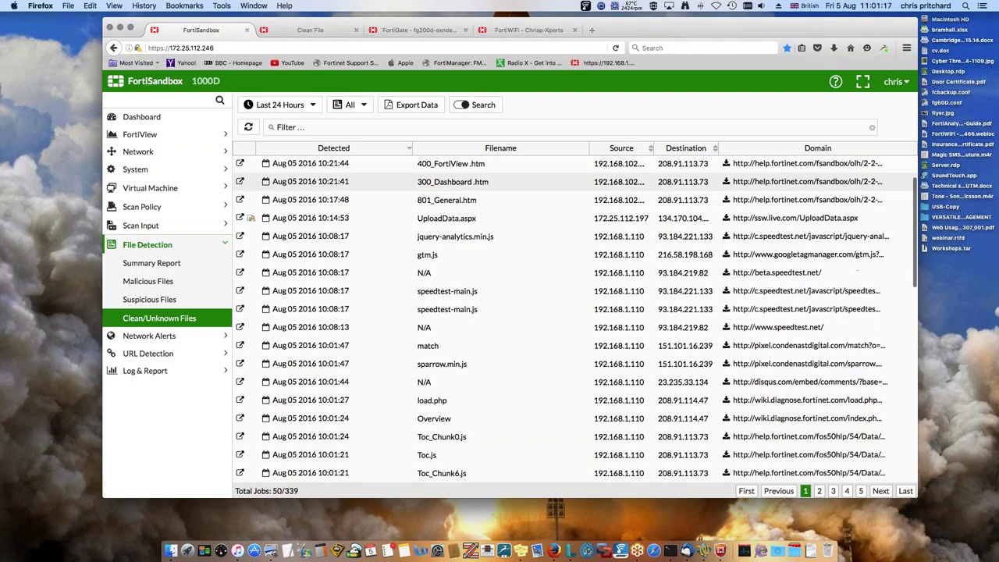
double_click(500, 181)
scroll(499, 219, "down", 3)
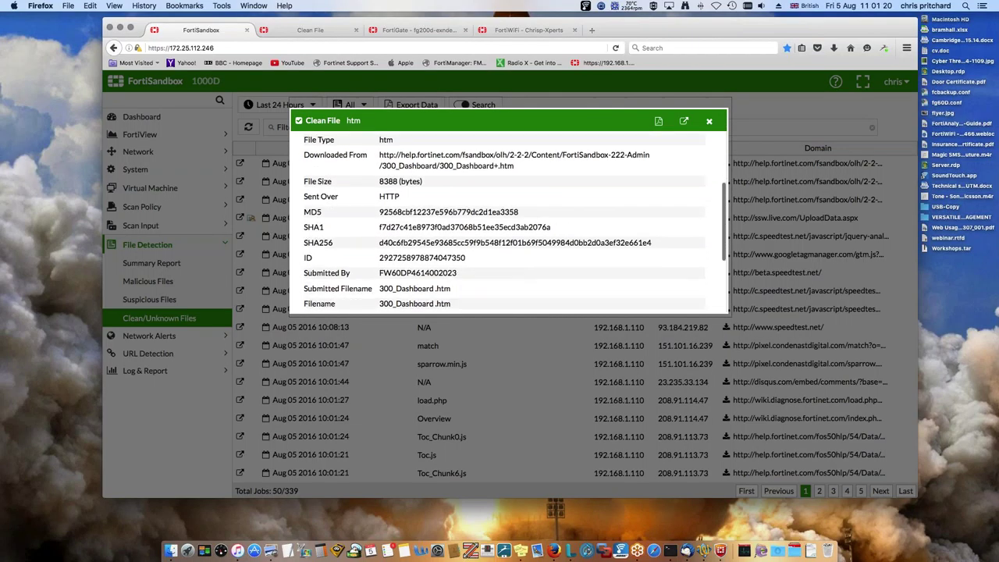
scroll(508, 258, "down", 3)
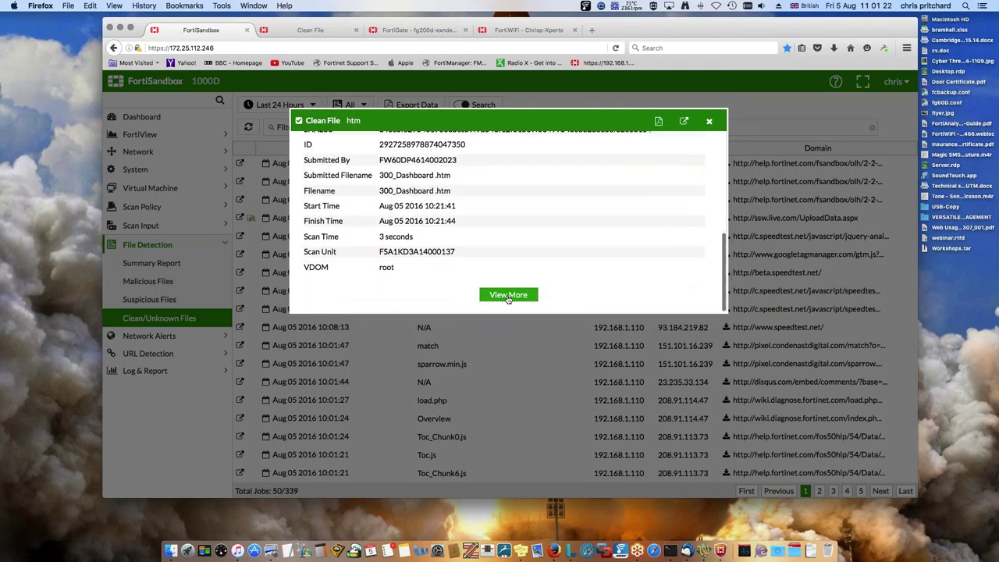
left_click(508, 295)
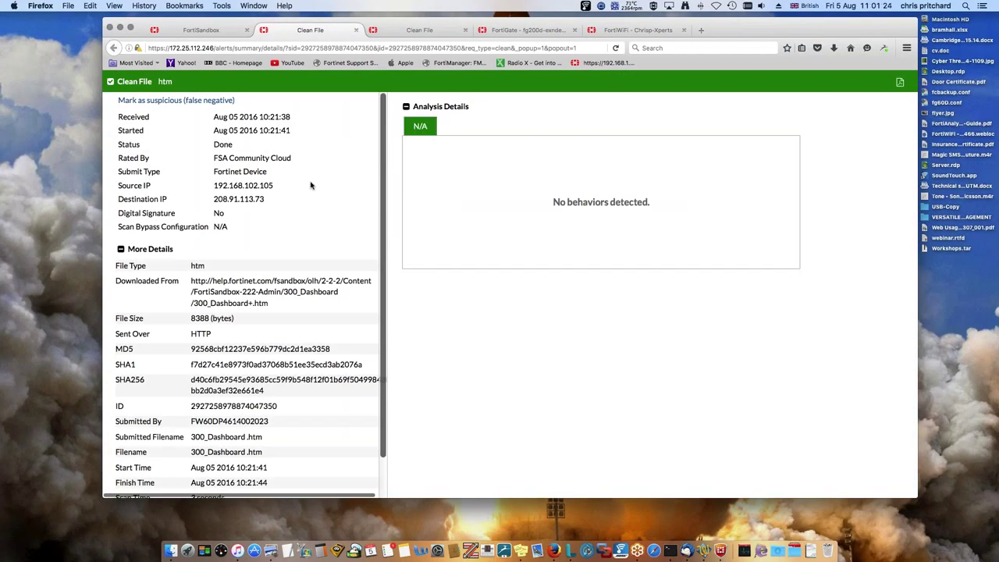
scroll(311, 184, "down", 2)
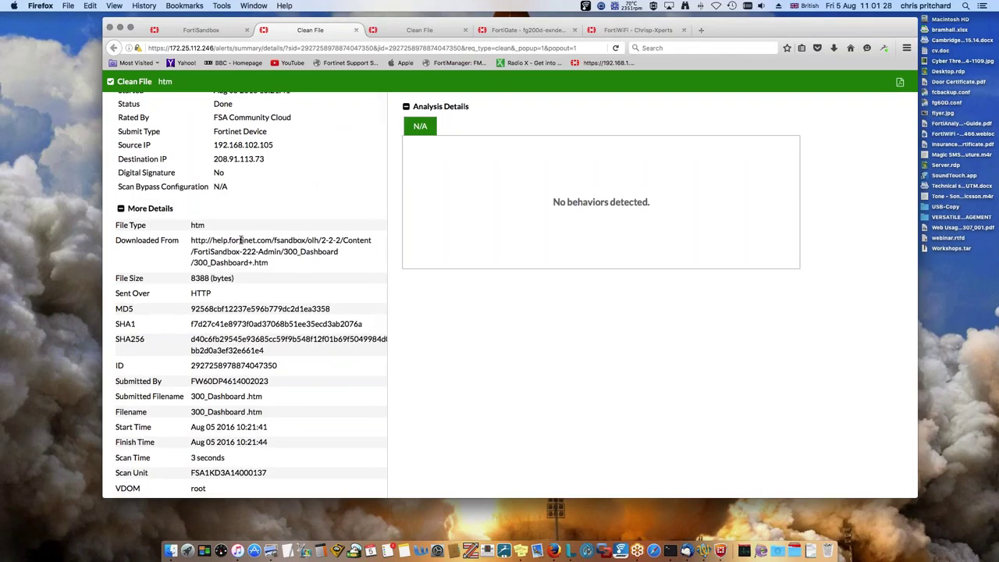
scroll(278, 229, "up", 2)
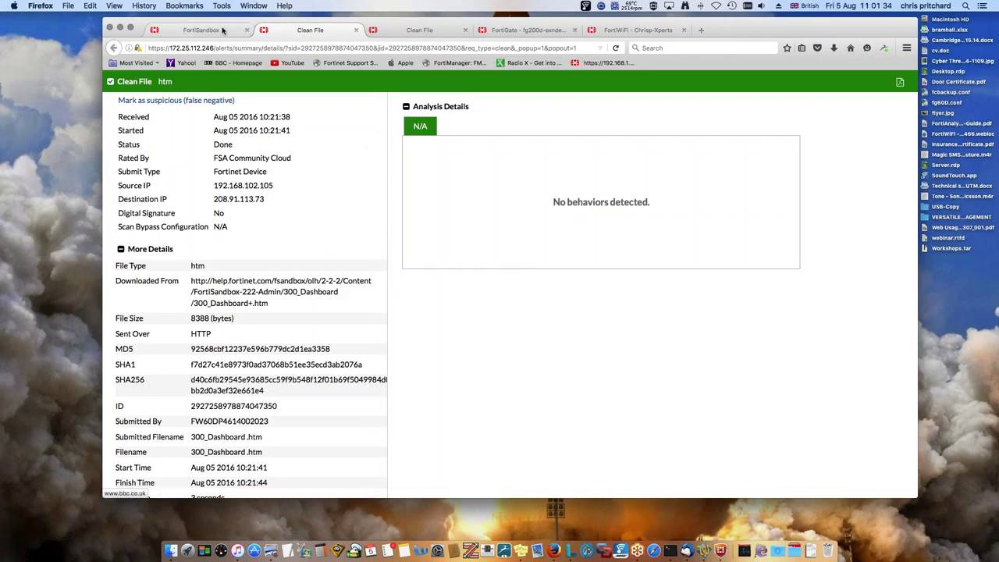
left_click(223, 30)
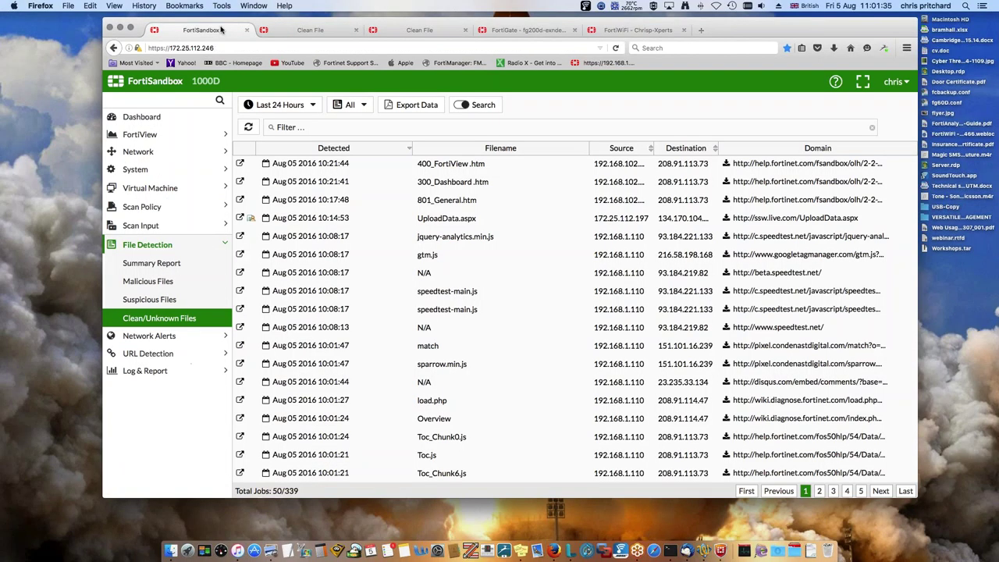
- Check the network alerts list, and show the clean/unknown URLs for the last 4 weeks under URL detection
left_click(152, 337)
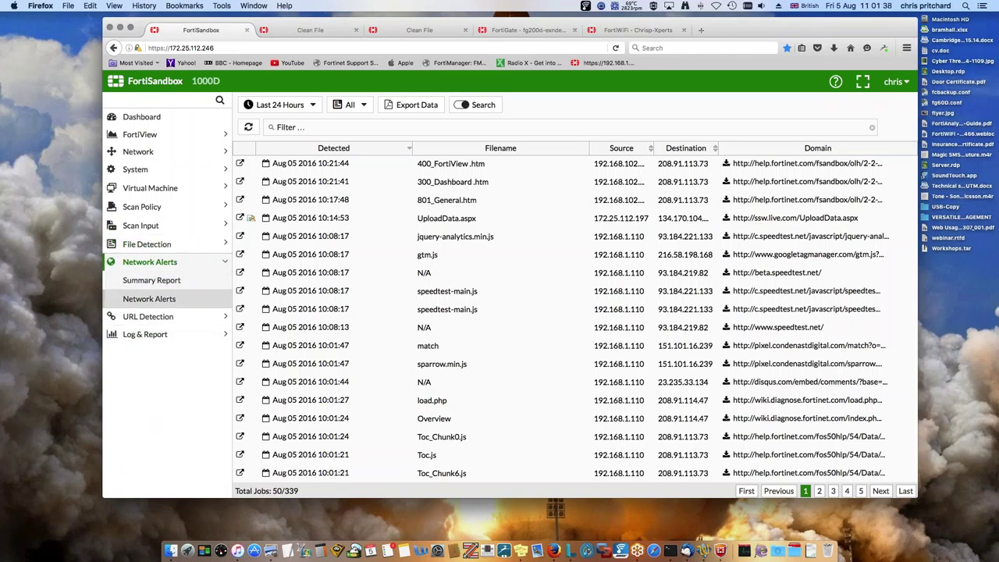
left_click(148, 299)
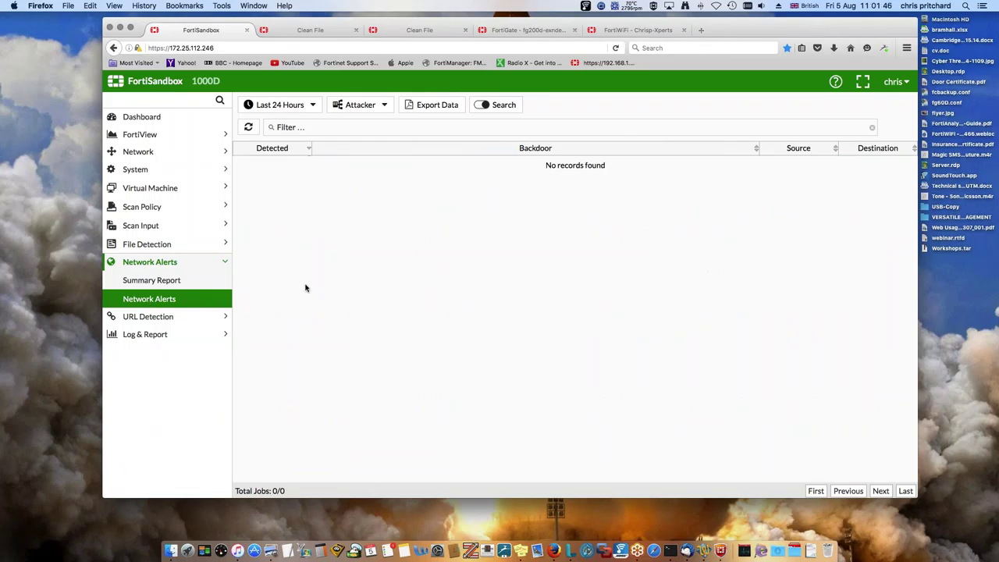
left_click(175, 317)
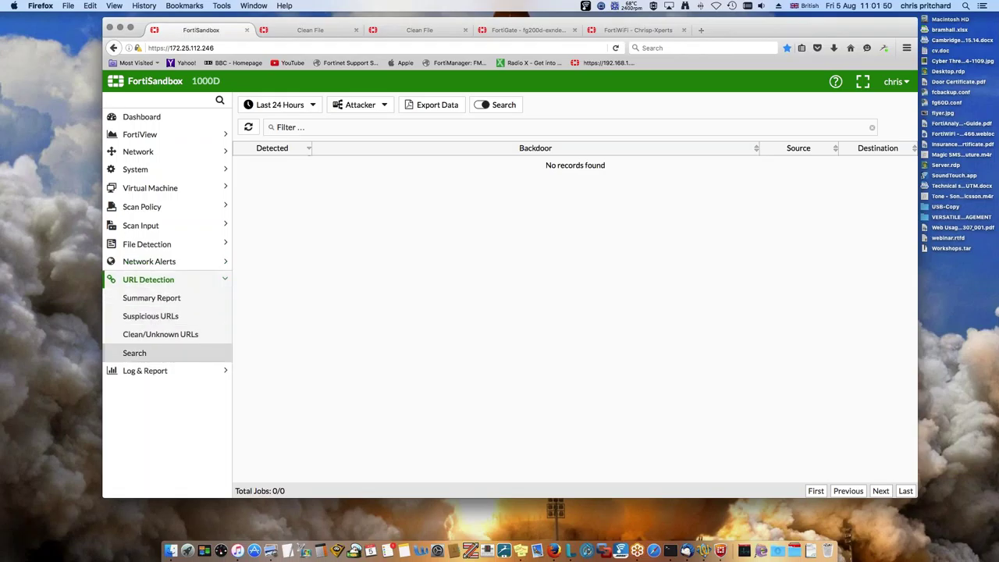
left_click(162, 338)
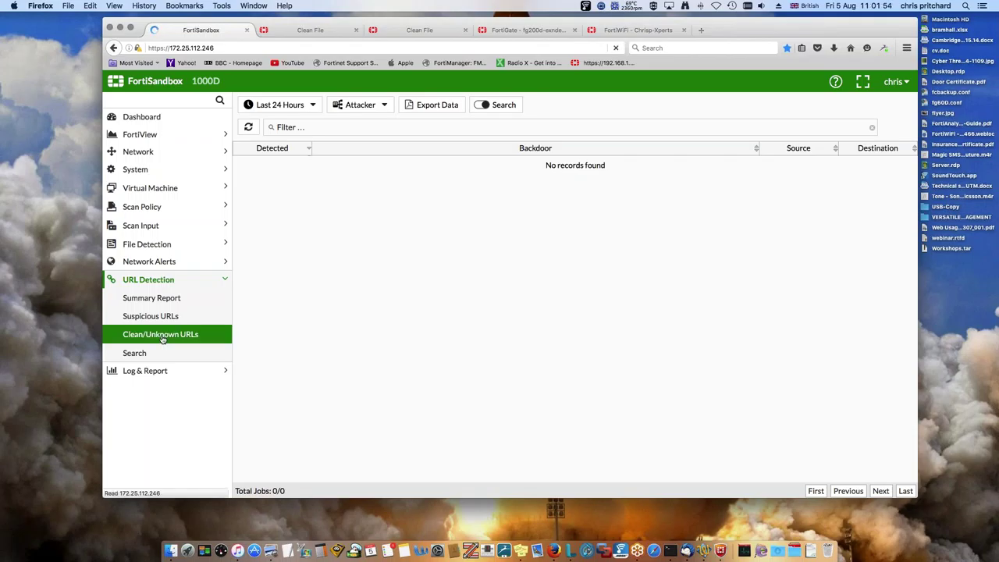
left_click(312, 106)
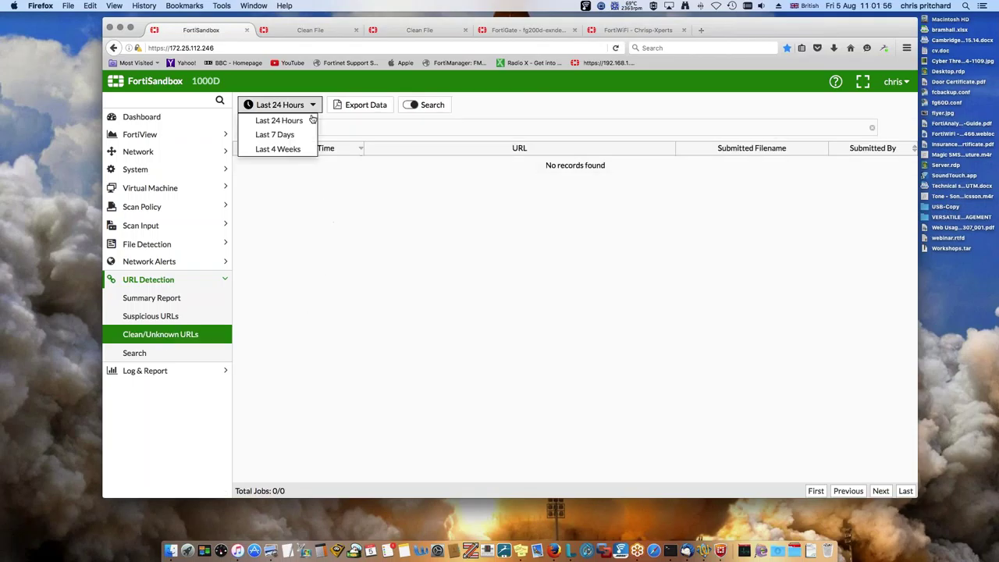
left_click(295, 150)
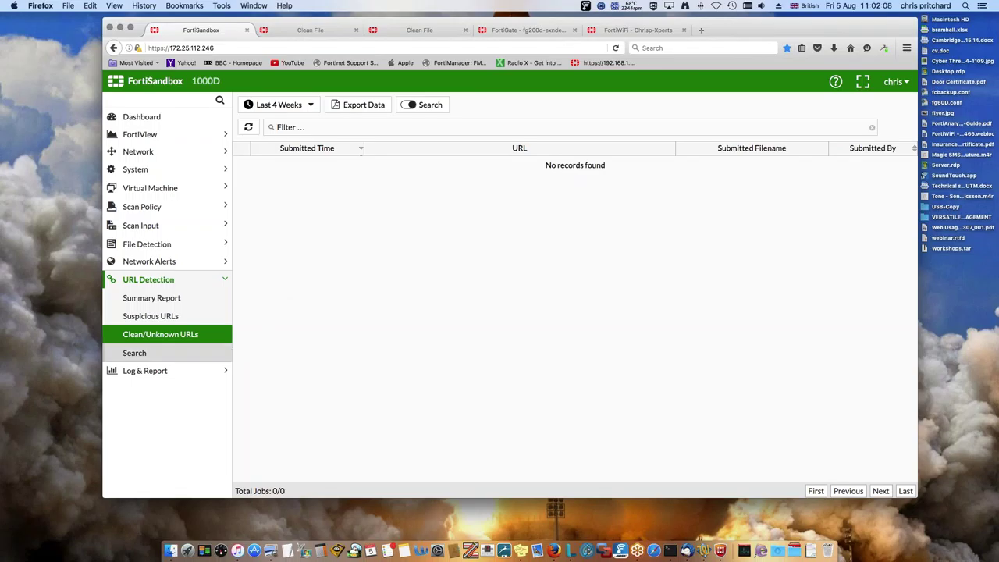
- Review the configured log servers and the list of generated reports under Log & Report
left_click(212, 371)
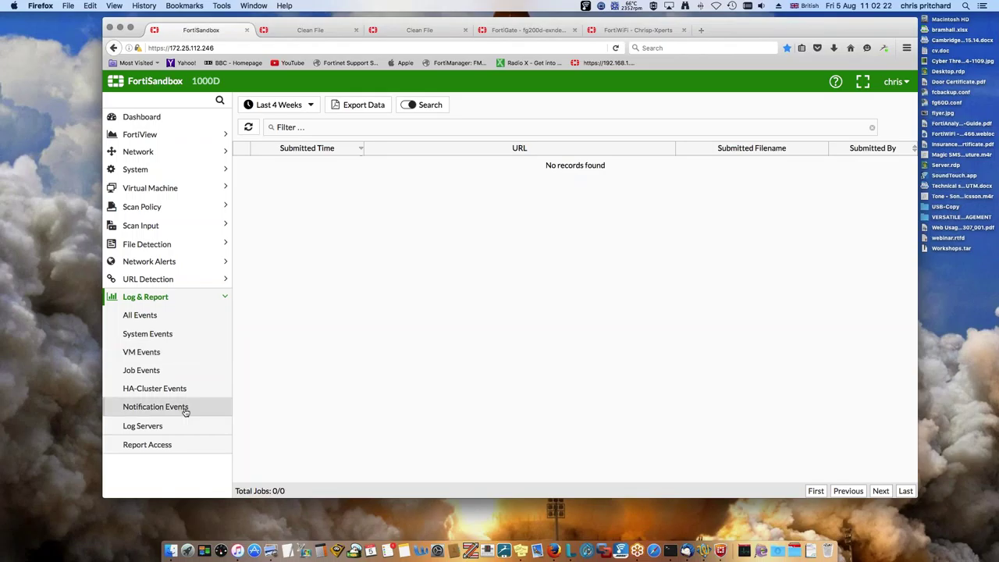
left_click(143, 426)
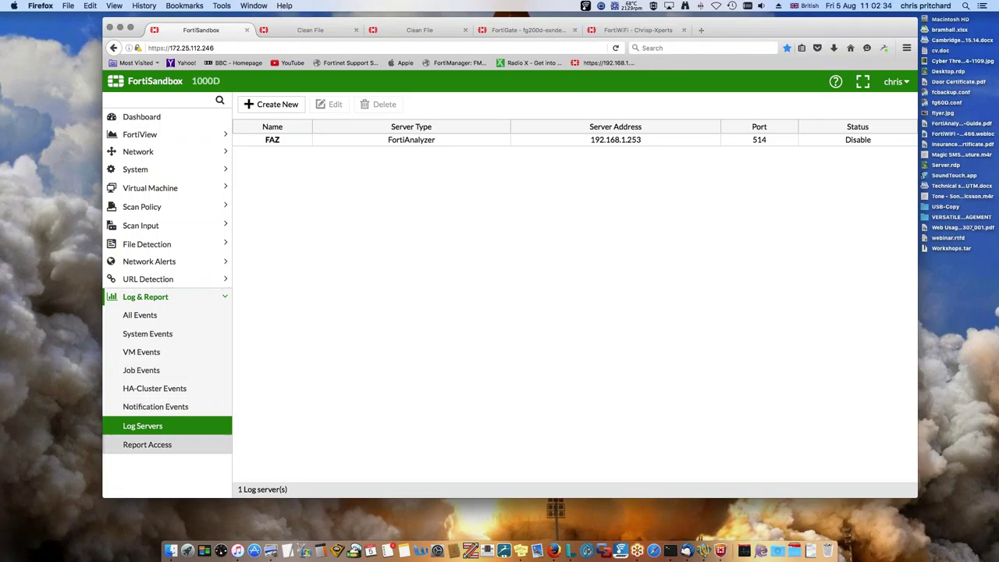
left_click(163, 450)
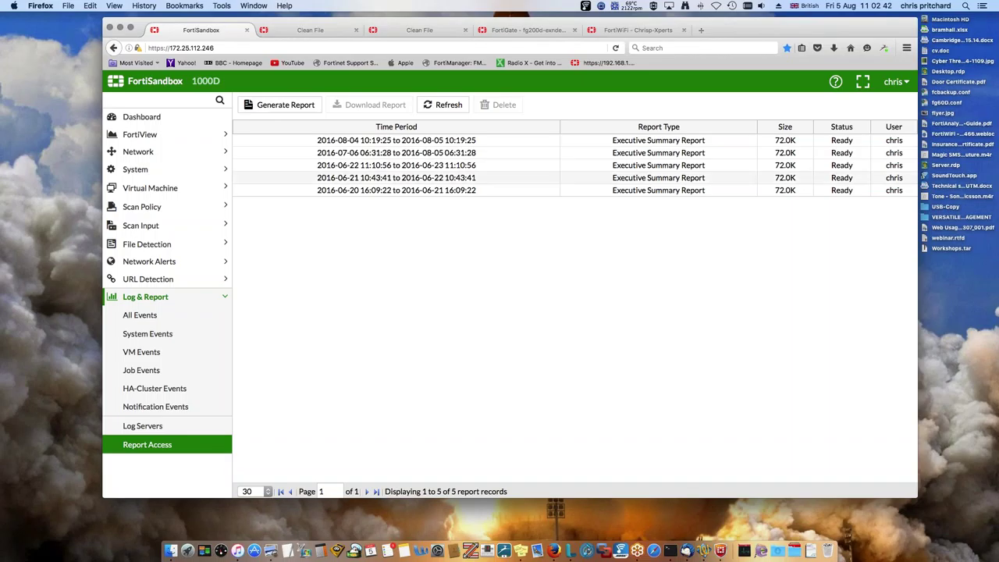
- Generate a Threat Activity Report covering the last month
left_click(282, 106)
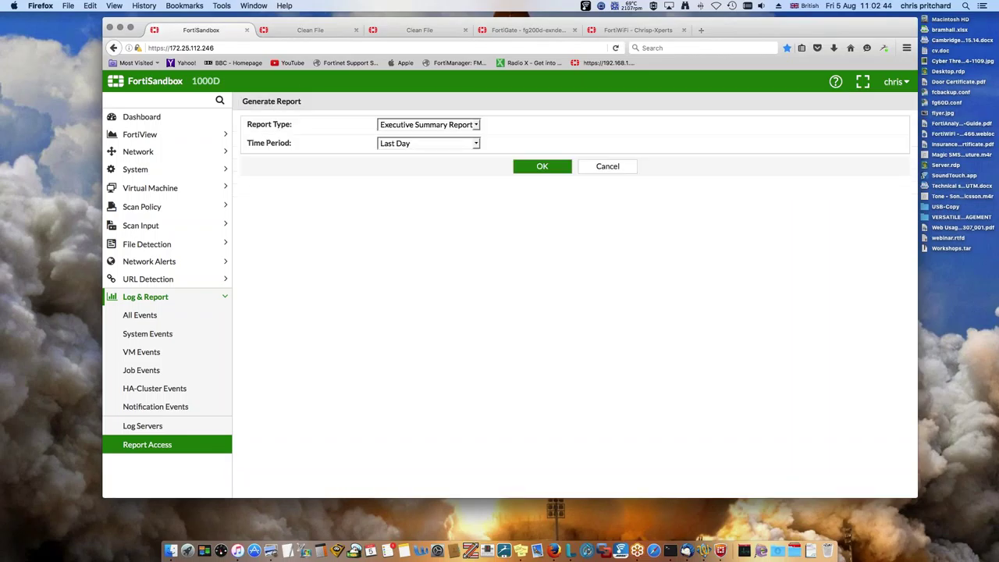
left_click(429, 130)
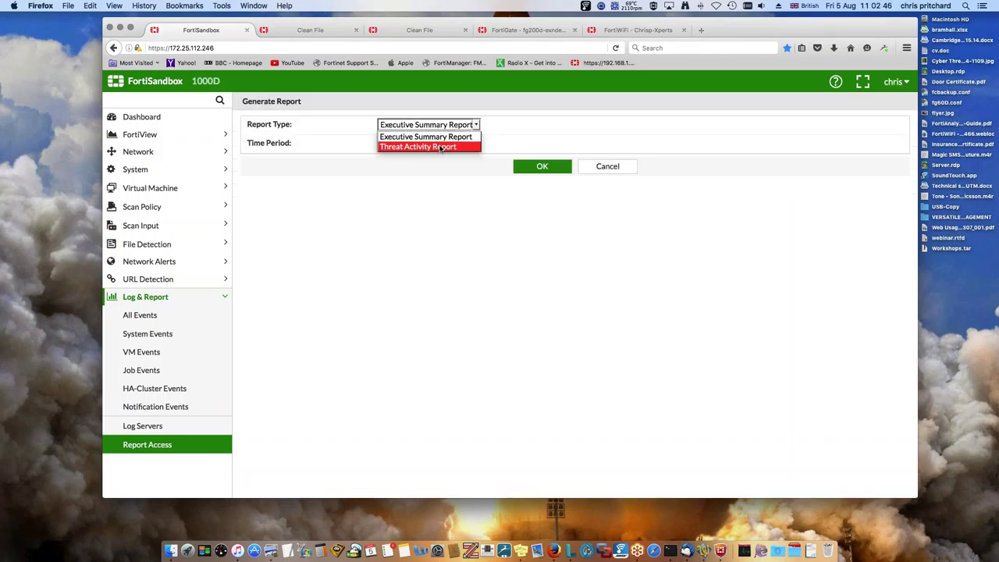
left_click(440, 148)
left_click(439, 148)
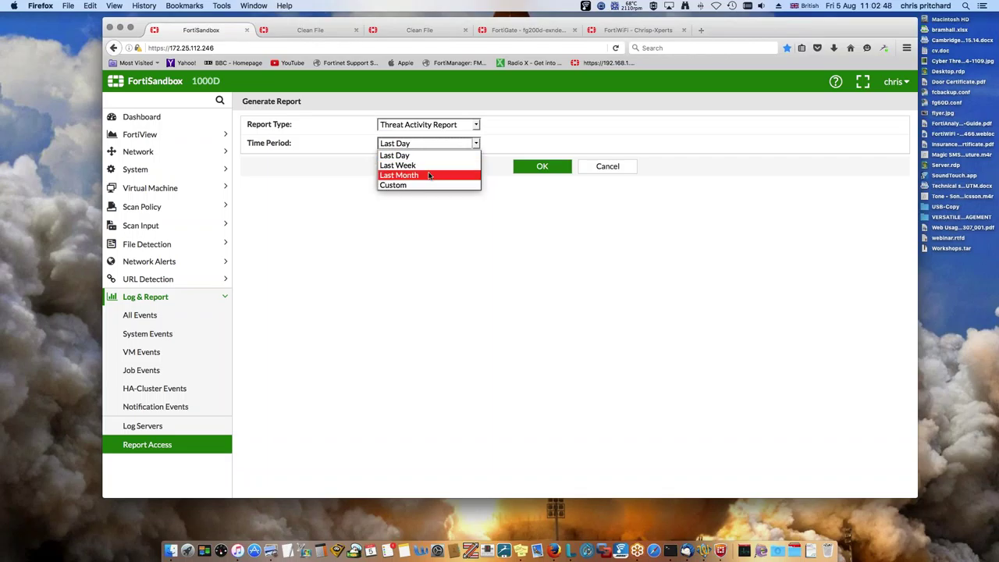
left_click(468, 173)
left_click(550, 169)
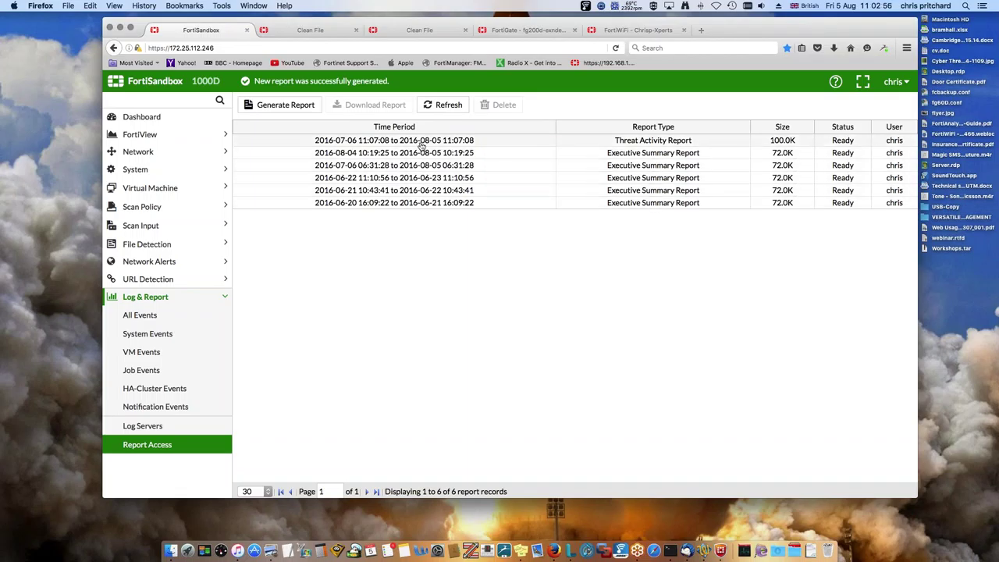
- Download the newly generated Threat Activity Report and open the PDF in Preview
left_click(363, 140)
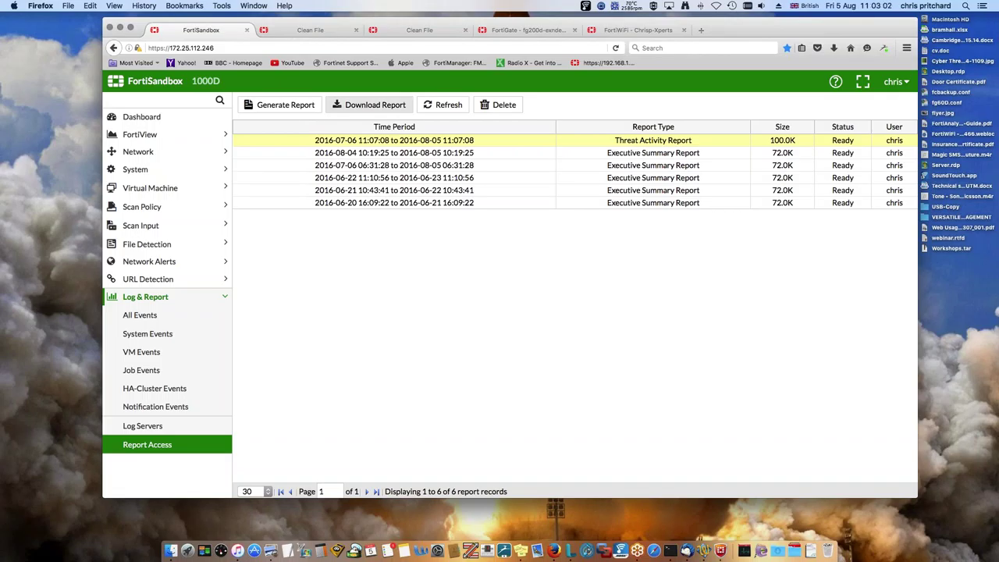
left_click(384, 106)
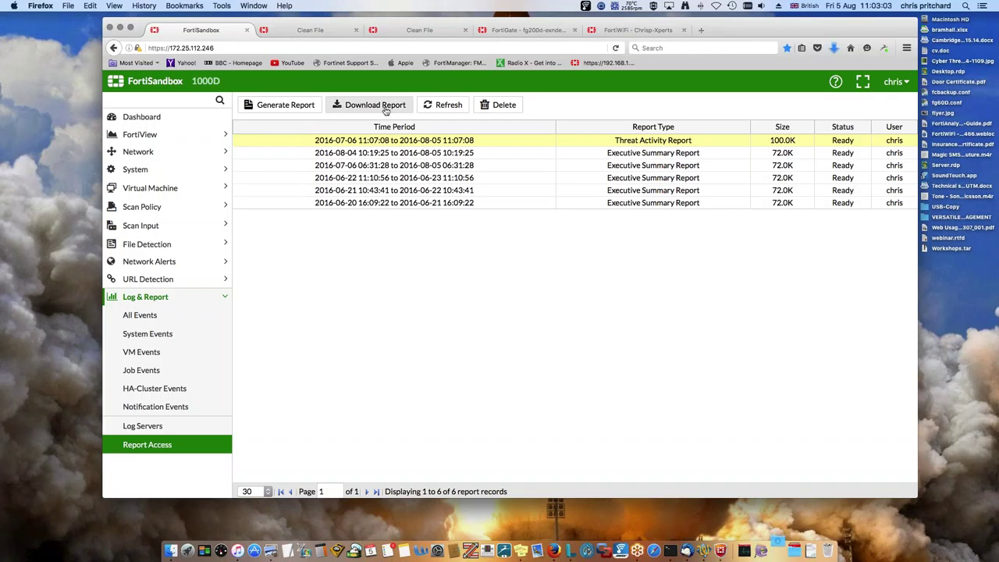
left_click(832, 48)
left_click(706, 78)
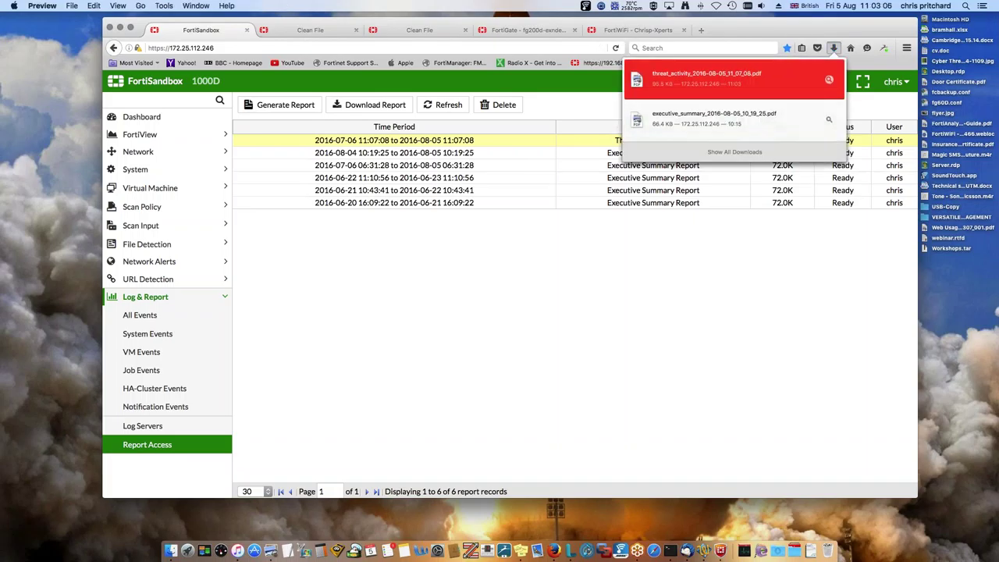
- Read the threat timeline, threat landscape, malware, dangerous website, intrusion and botnet charts in the report, and close the PDF
scroll(434, 180, "down", 5)
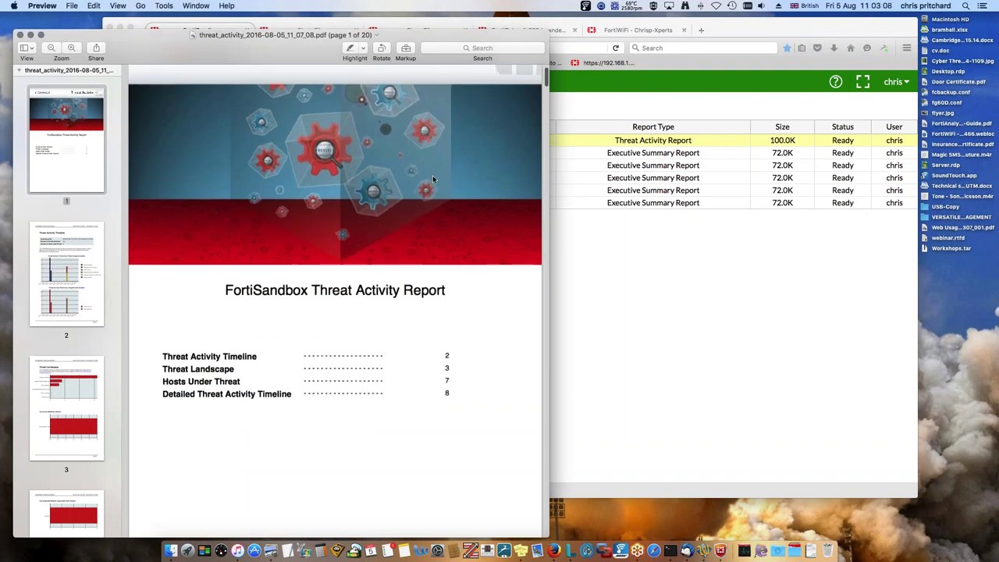
scroll(434, 179, "down", 3)
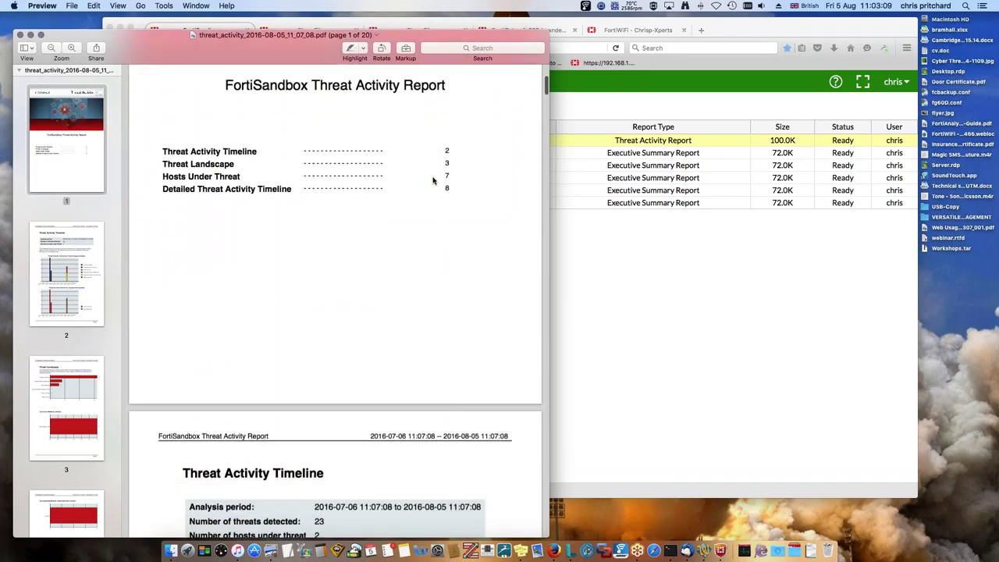
scroll(433, 180, "down", 6)
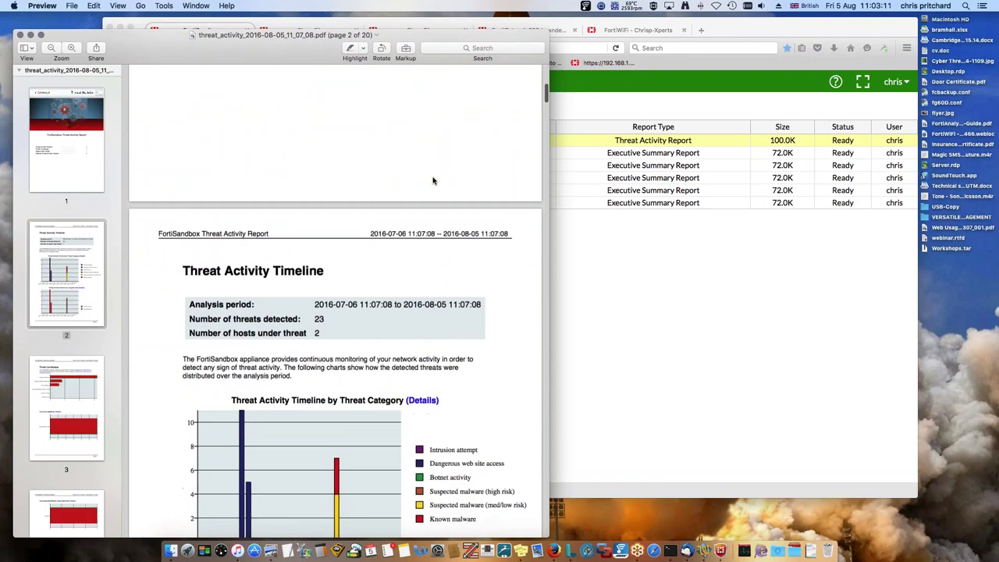
scroll(433, 181, "down", 4)
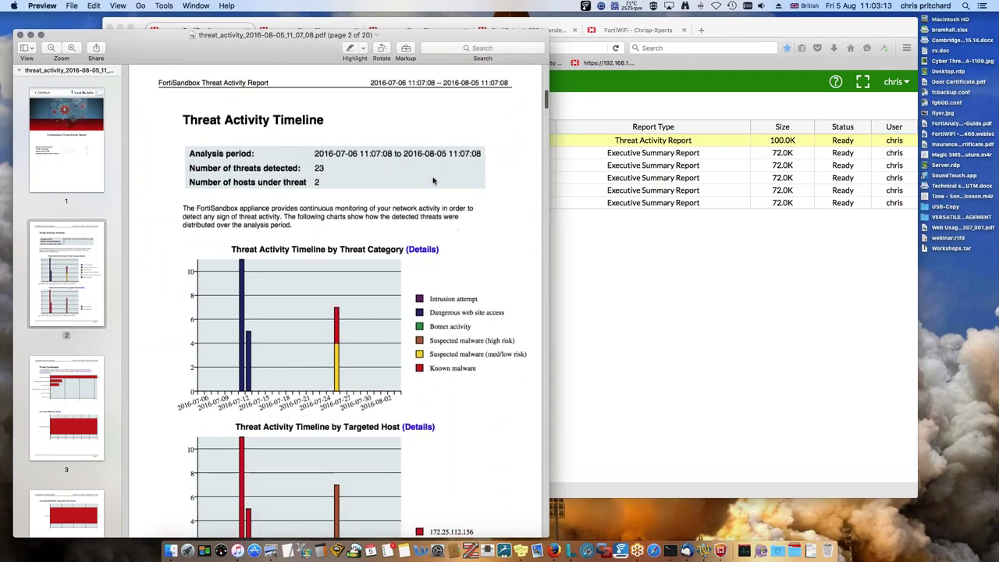
scroll(433, 180, "down", 5)
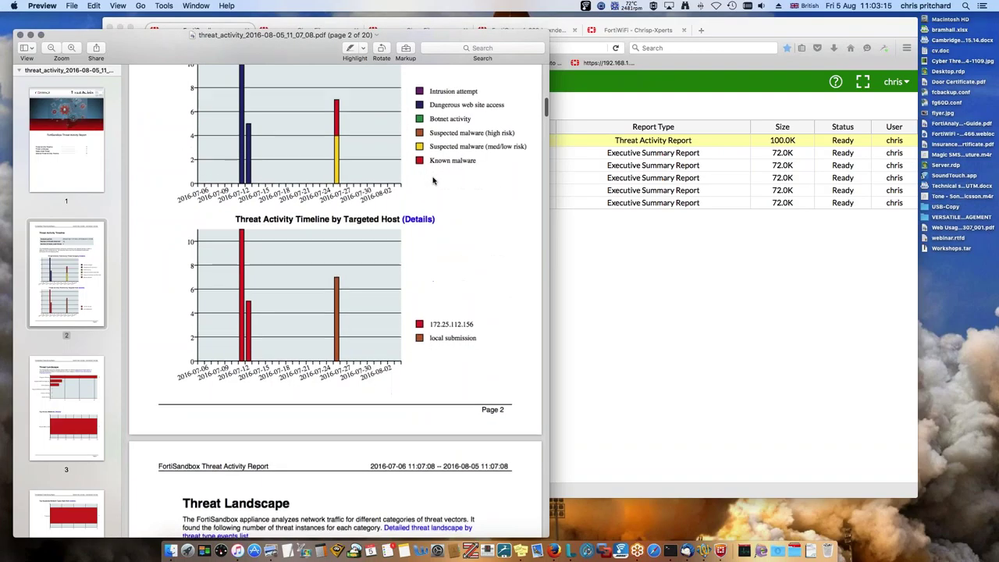
scroll(433, 180, "down", 7)
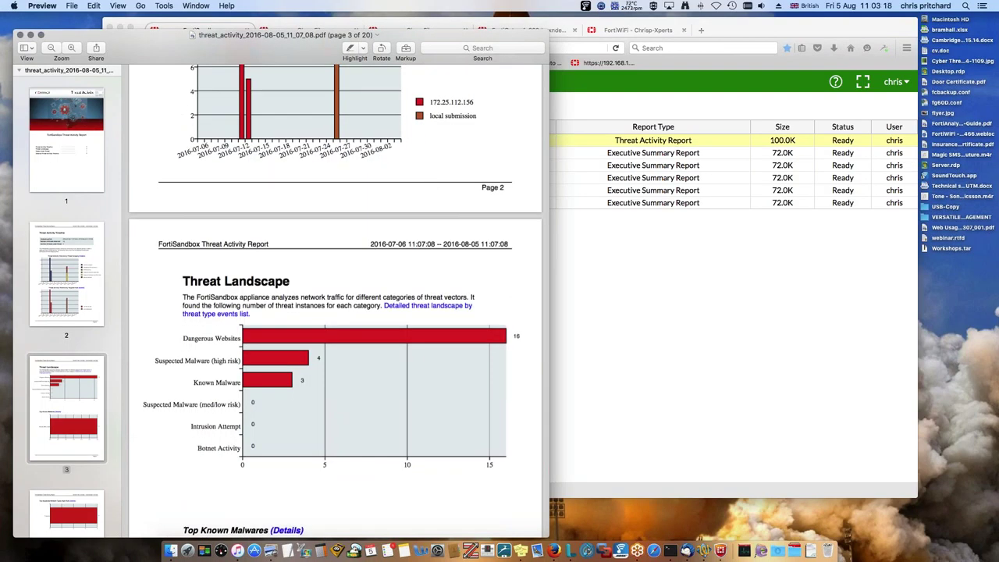
scroll(457, 276, "down", 8)
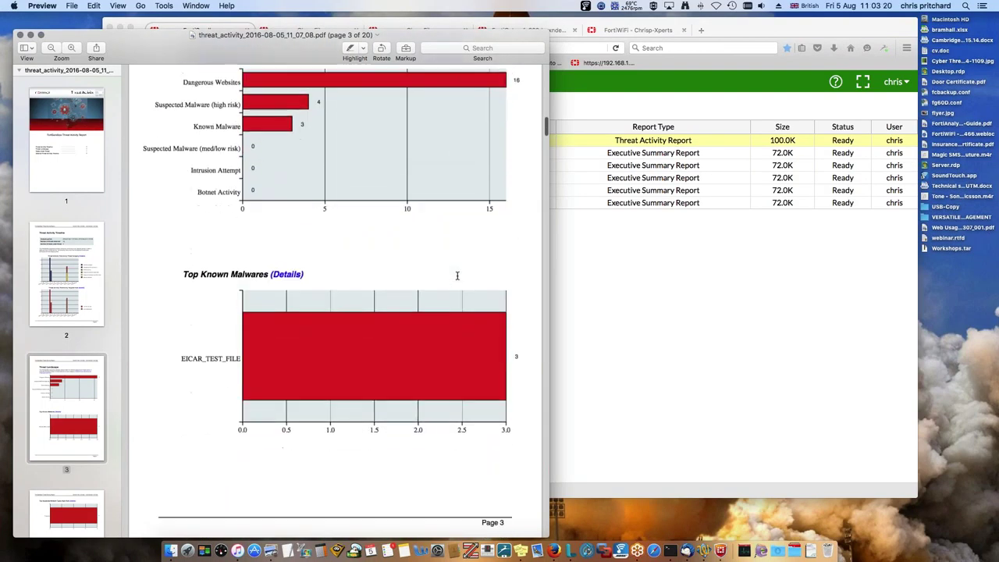
scroll(457, 275, "down", 15)
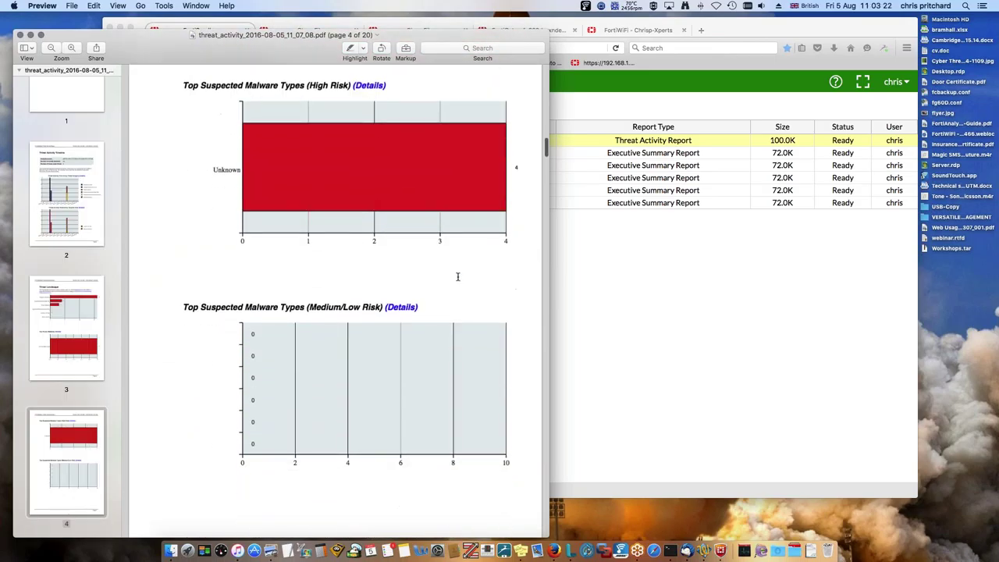
scroll(457, 277, "down", 15)
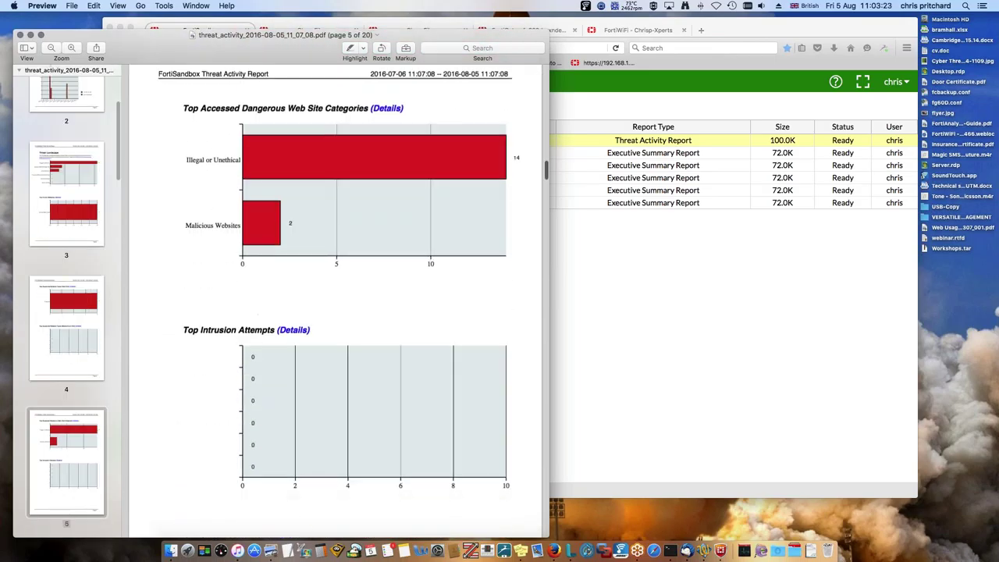
scroll(335, 300, "down", 6)
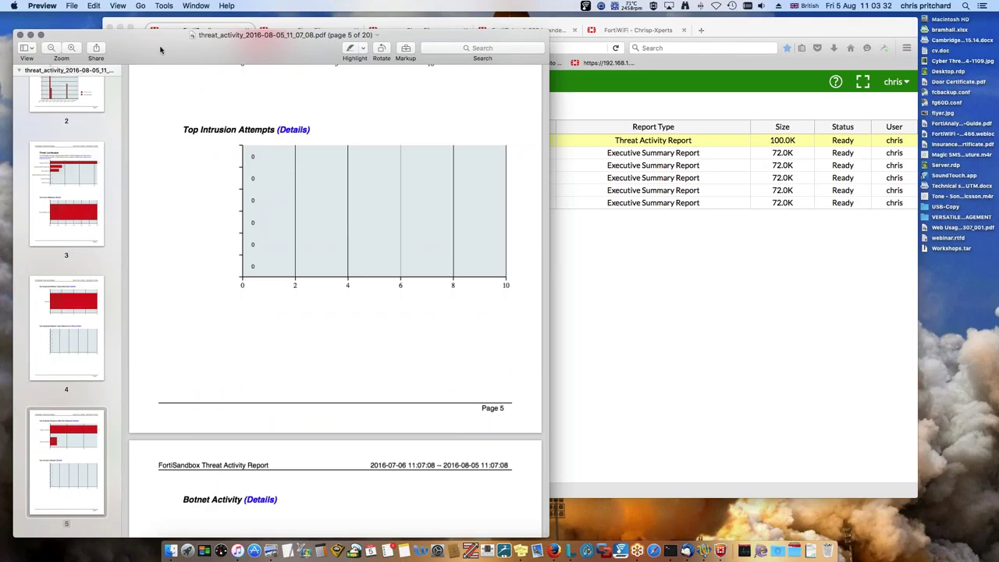
left_click_drag(160, 50, 400, 48)
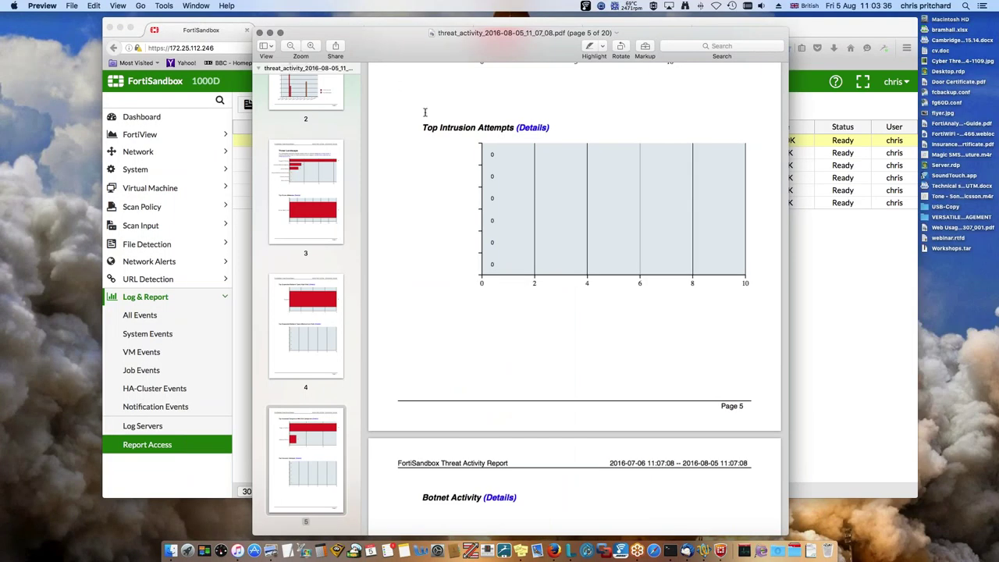
scroll(574, 297, "down", 5)
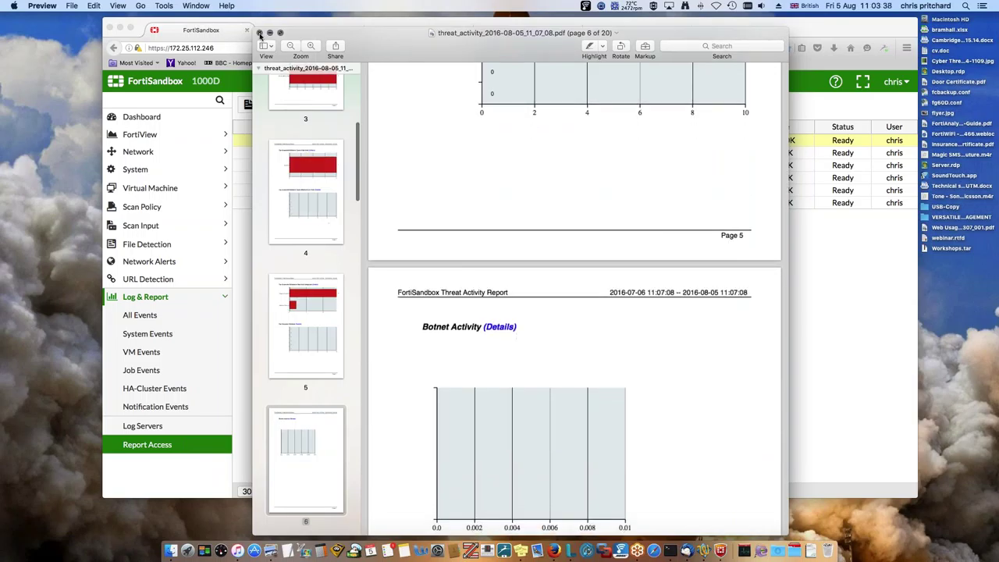
left_click(260, 33)
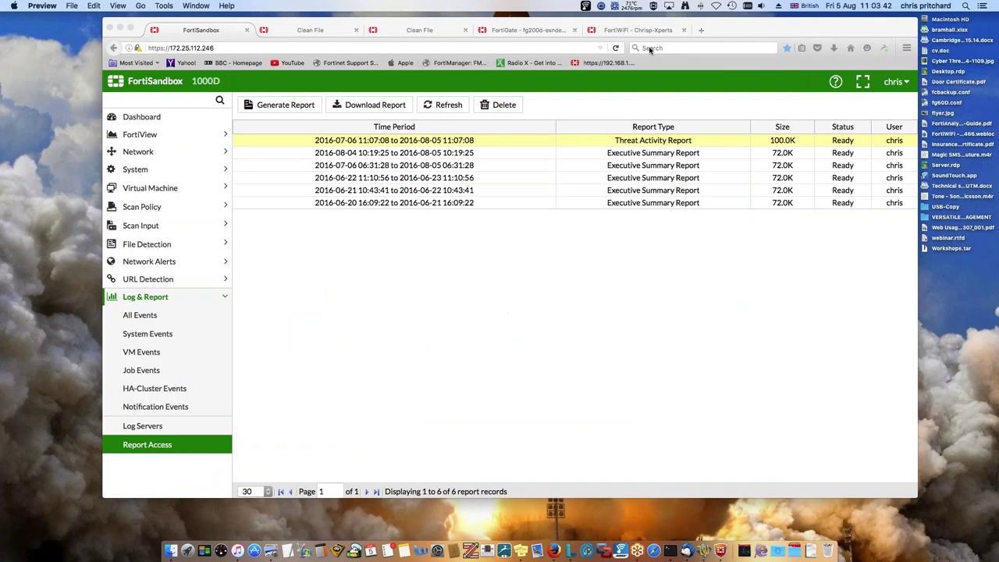
mouse_move(763, 37)
left_mouse_down()
mouse_move(569, 53)
mouse_move(585, 57)
mouse_move(603, 40)
mouse_move(779, 34)
left_mouse_up()
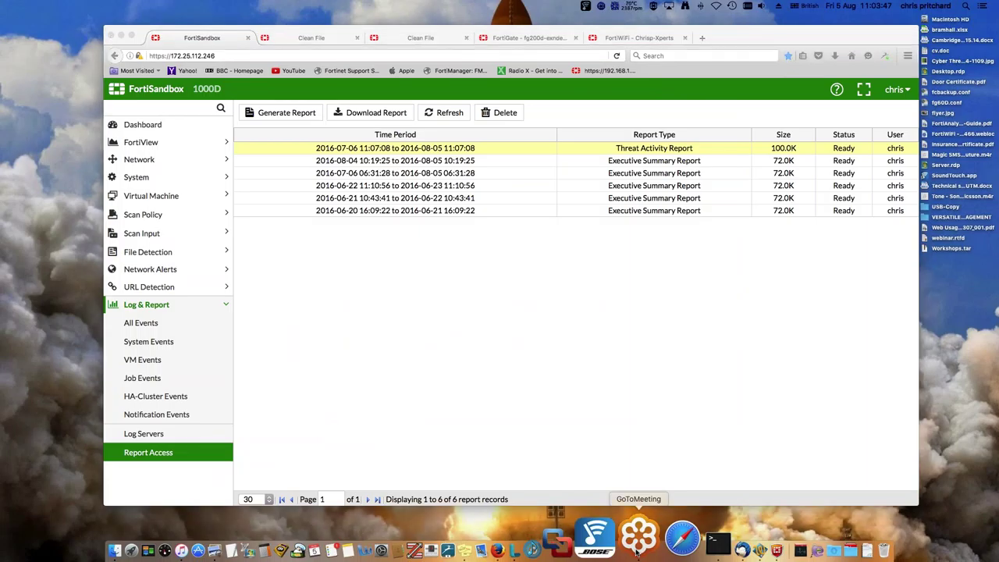